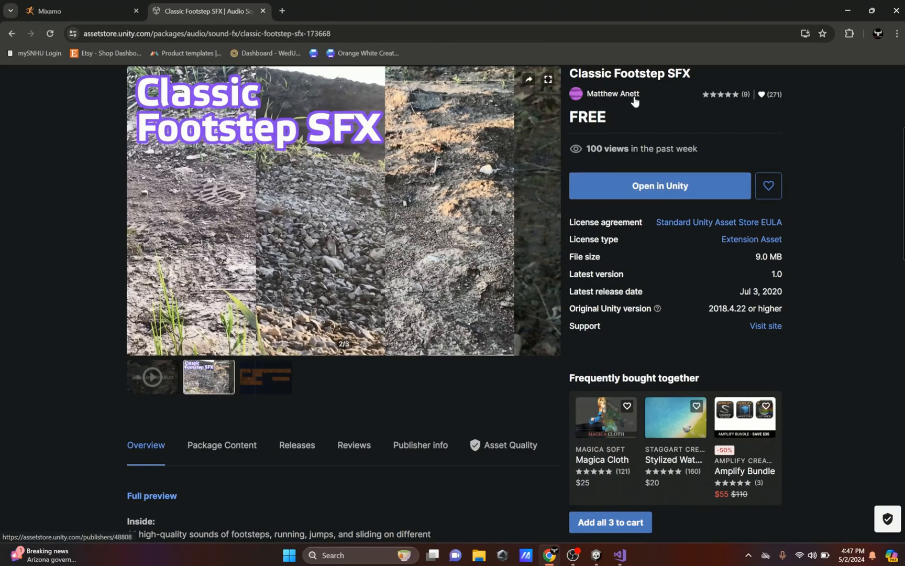
Switch to Unity, expand the events of the Walking clip in the Animations folder, and use UniversalMale as its preview model.
{"action": "left_click", "coordinate": [858, 12]}
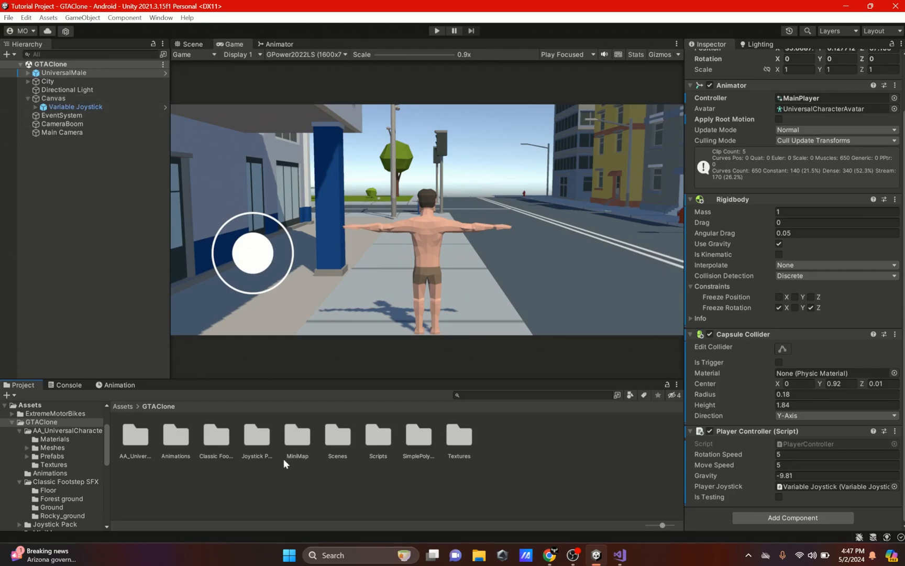
{"action": "double_click", "coordinate": [179, 445]}
{"action": "left_click", "coordinate": [295, 440]}
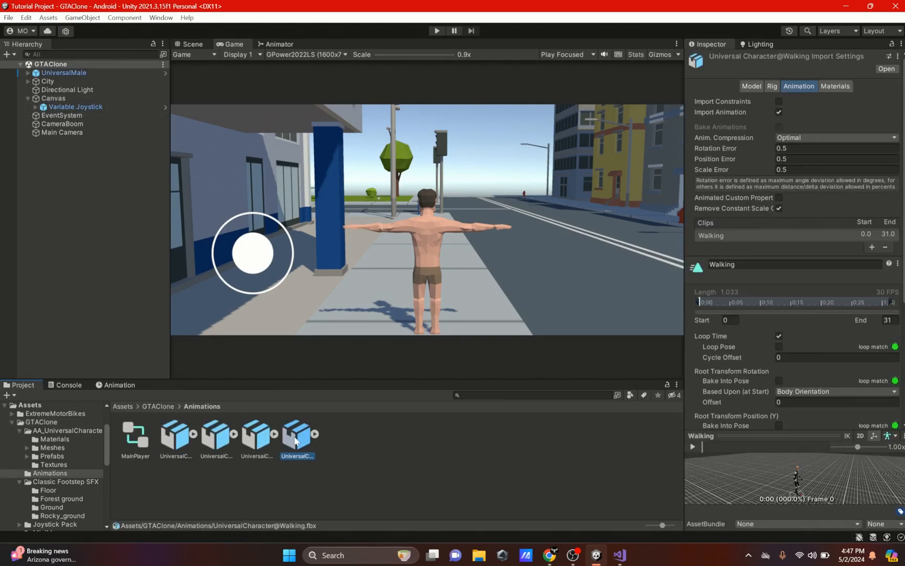
{"action": "scroll", "coordinate": [750, 416], "scroll_direction": "down", "scroll_amount": 5}
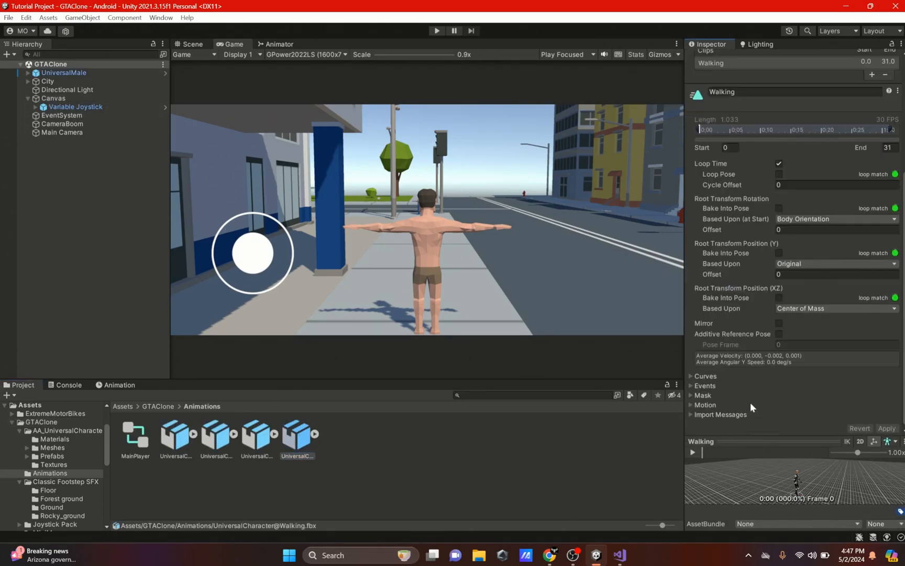
{"action": "left_click", "coordinate": [692, 383]}
{"action": "left_click_drag", "start_coordinate": [751, 437], "coordinate": [751, 326]}
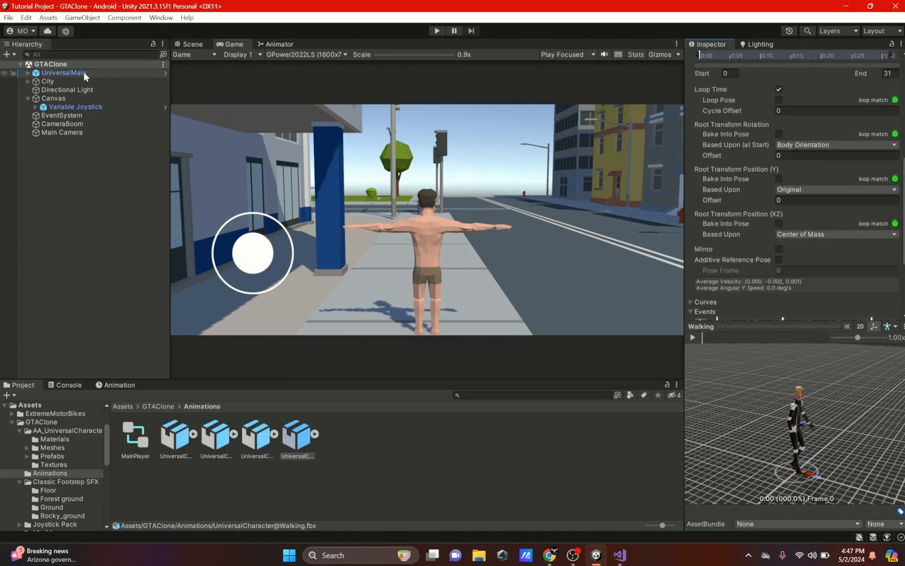
{"action": "left_click_drag", "start_coordinate": [84, 76], "coordinate": [796, 467]}
Rename the UniversalMale object in the scene to Player.
{"action": "left_click", "coordinate": [64, 73]}
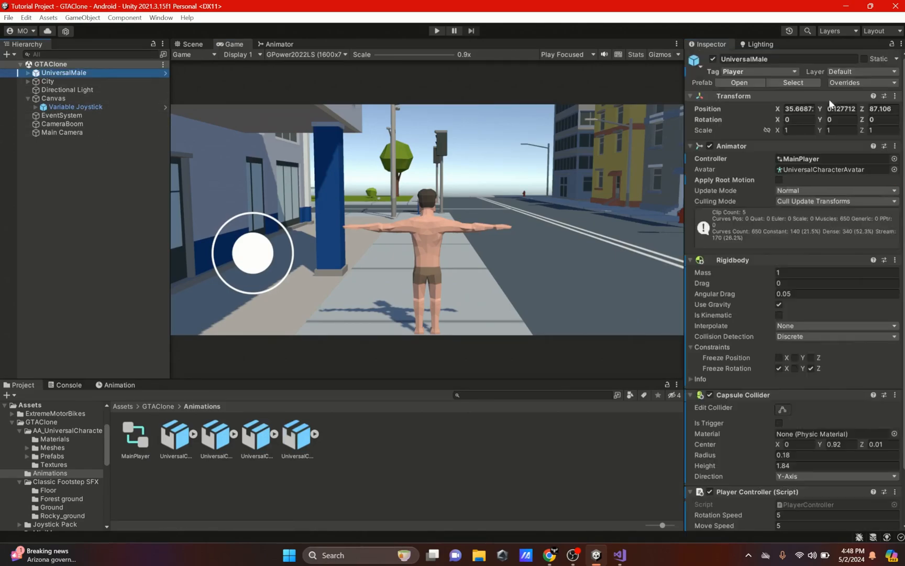
{"action": "left_click", "coordinate": [764, 59]}
{"action": "key", "text": "ctrl+a"}
{"action": "type", "text": "Player"}
{"action": "key", "text": "Return"}
{"action": "scroll", "coordinate": [808, 261], "scroll_direction": "down", "scroll_amount": 3}
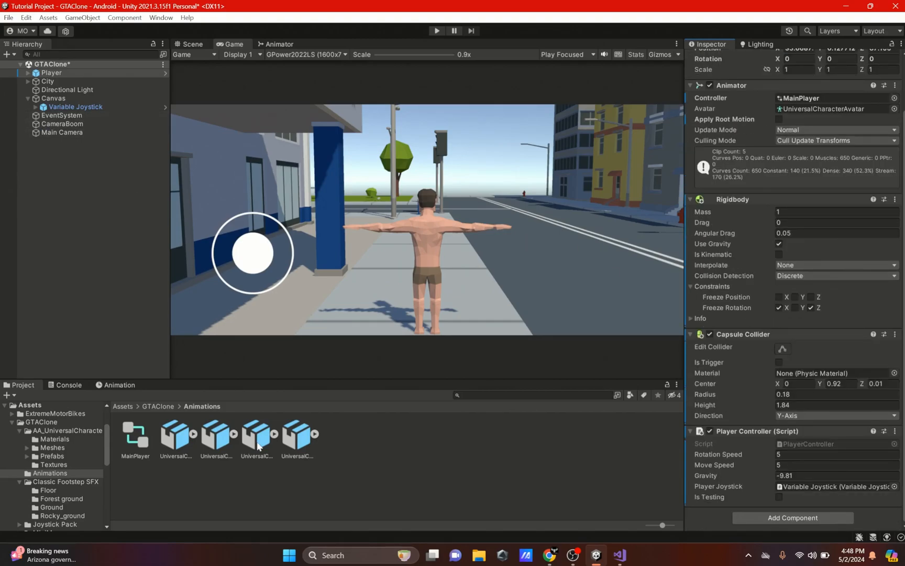
Reopen the Walking clip's events and scrub its preview to frame 12 with a close view of the feet.
{"action": "left_click", "coordinate": [289, 450]}
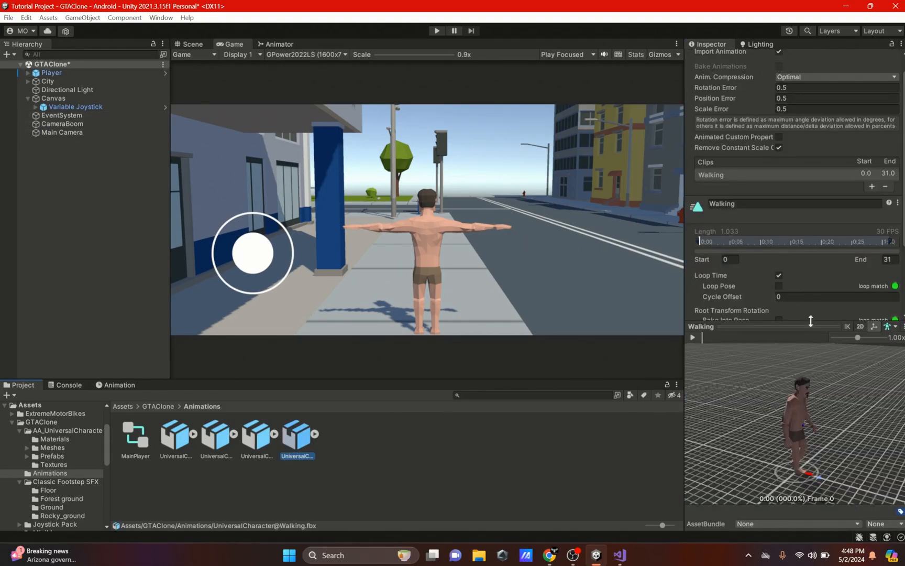
{"action": "scroll", "coordinate": [762, 256], "scroll_direction": "down", "scroll_amount": 10}
{"action": "left_click", "coordinate": [719, 208]}
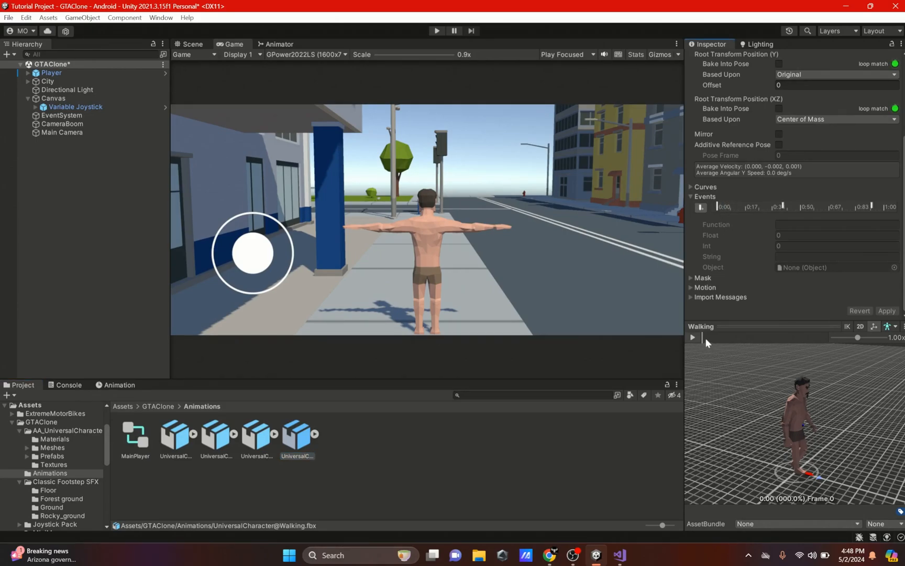
{"action": "scroll", "coordinate": [763, 384], "scroll_direction": "up", "scroll_amount": 6}
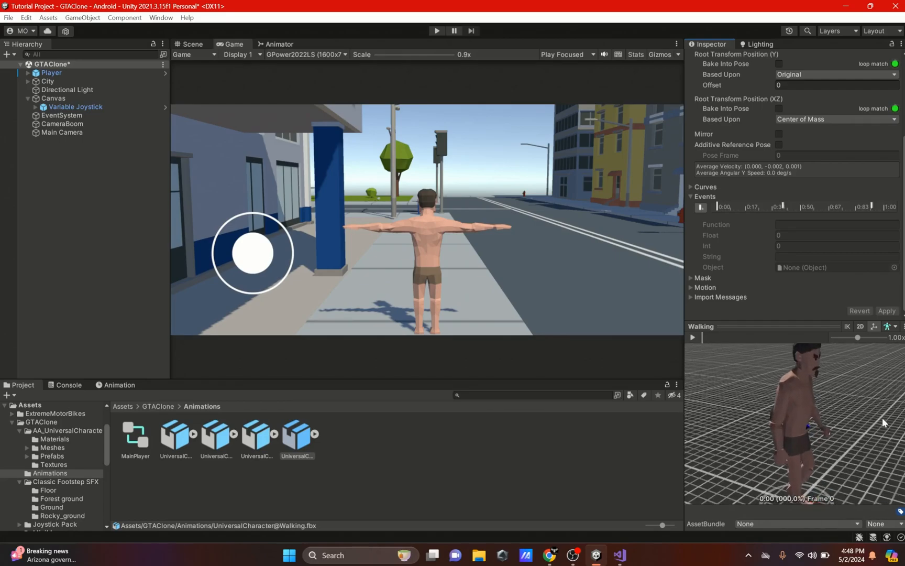
{"action": "scroll", "coordinate": [847, 355], "scroll_direction": "up", "scroll_amount": 5}
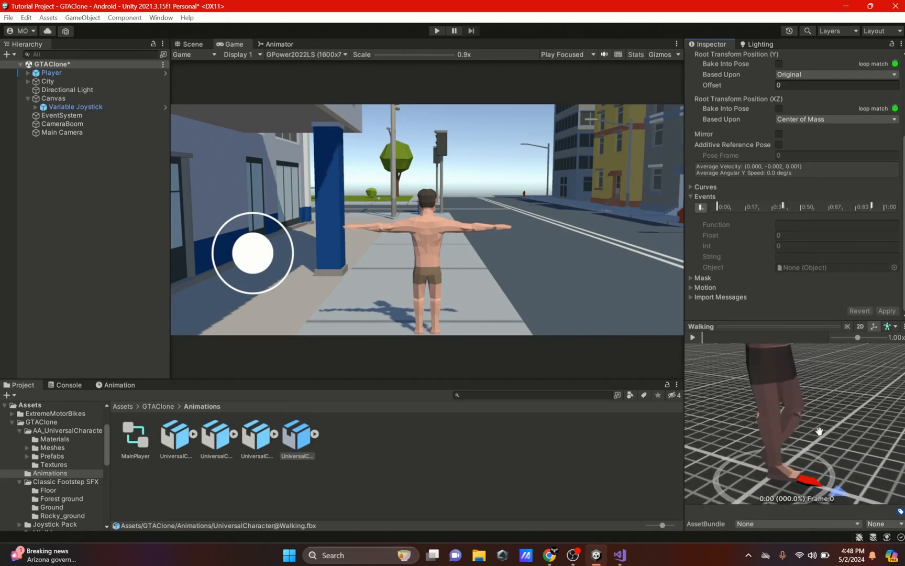
{"action": "left_click_drag", "start_coordinate": [707, 338], "coordinate": [752, 347]}
Select the Walking clip's event near 0:38 and review its PlayFootStep function setting.
{"action": "left_click", "coordinate": [782, 207]}
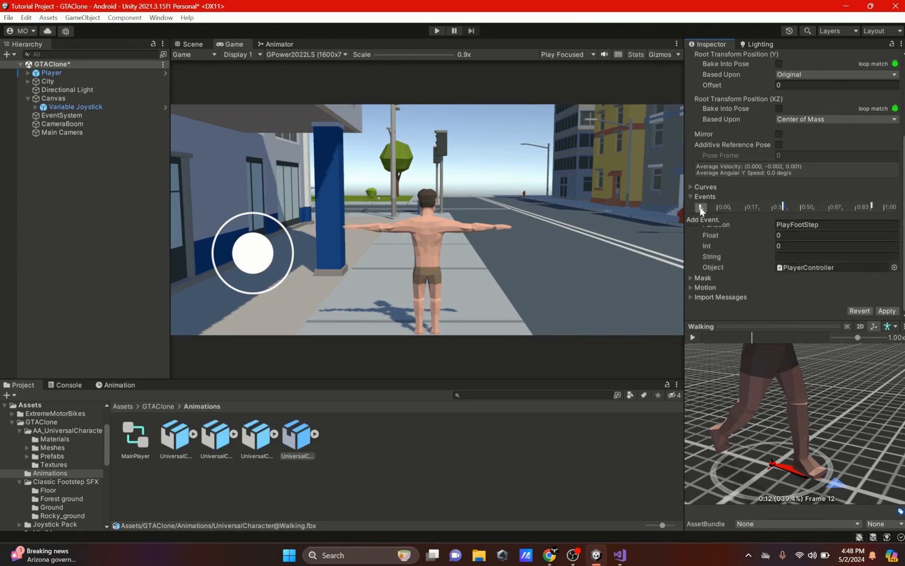
{"action": "left_click", "coordinate": [745, 225]}
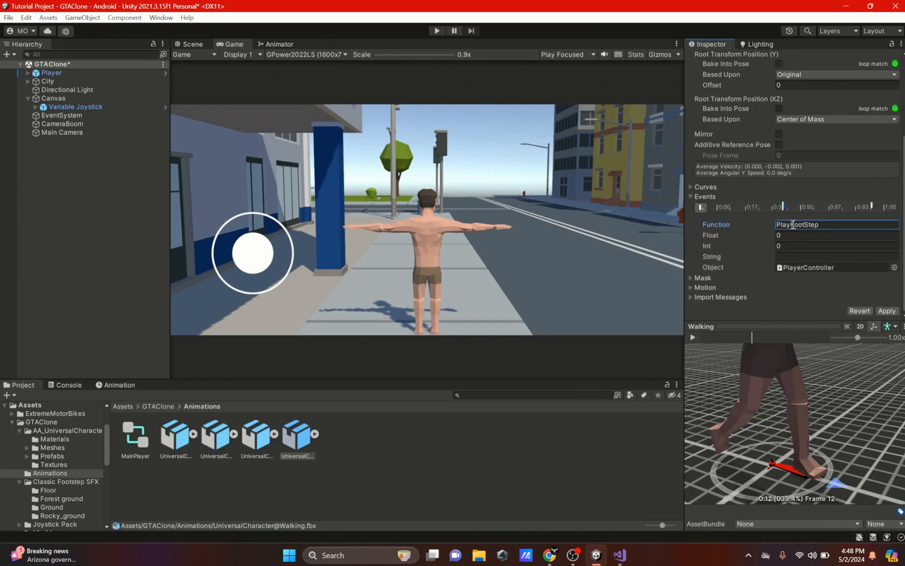
{"action": "left_click_drag", "start_coordinate": [824, 226], "coordinate": [769, 225]}
{"action": "left_click", "coordinate": [769, 226]}
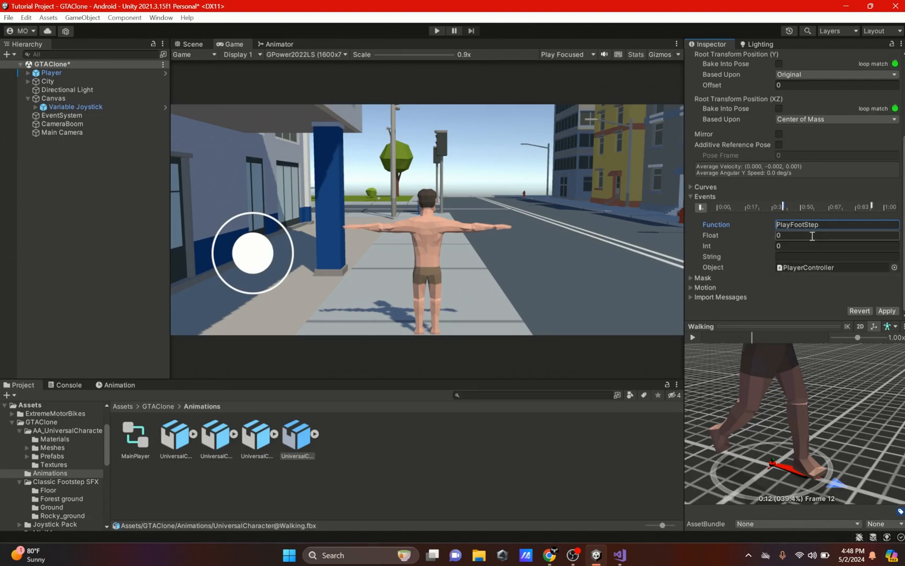
{"action": "key", "text": "ctrl+a"}
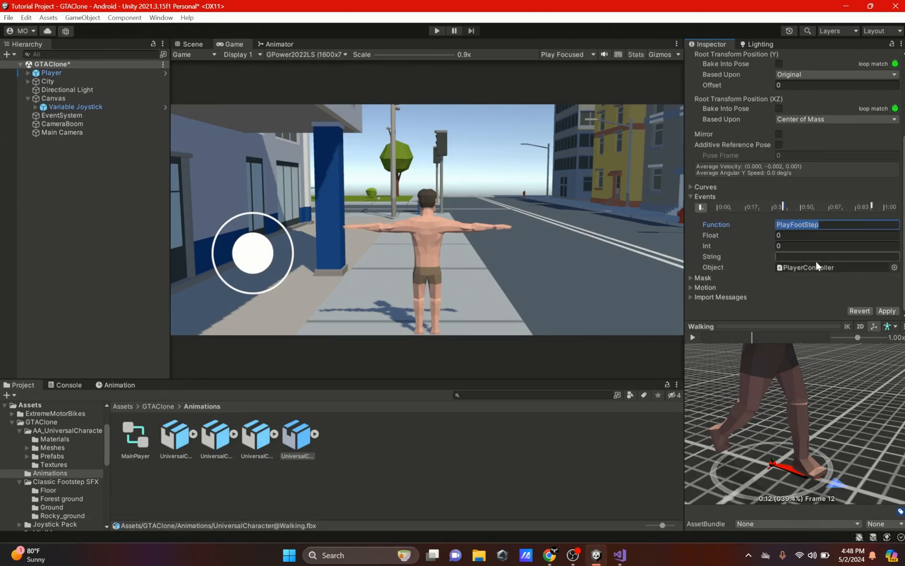
Scrub the Walking preview to frame 29 and review the settings of the clip's last footstep event.
{"action": "left_click_drag", "start_coordinate": [755, 332], "coordinate": [821, 336]}
{"action": "left_click", "coordinate": [872, 206]}
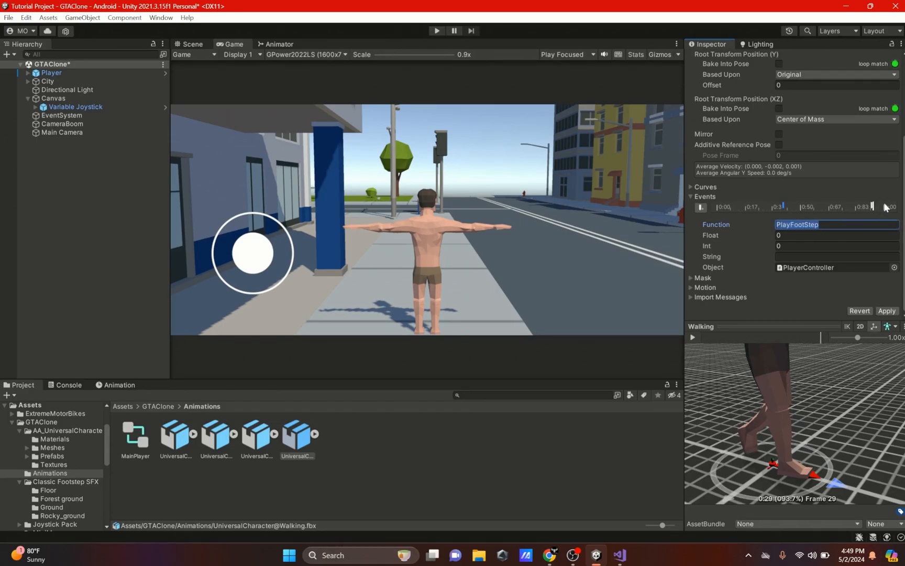
{"action": "left_click", "coordinate": [781, 235]}
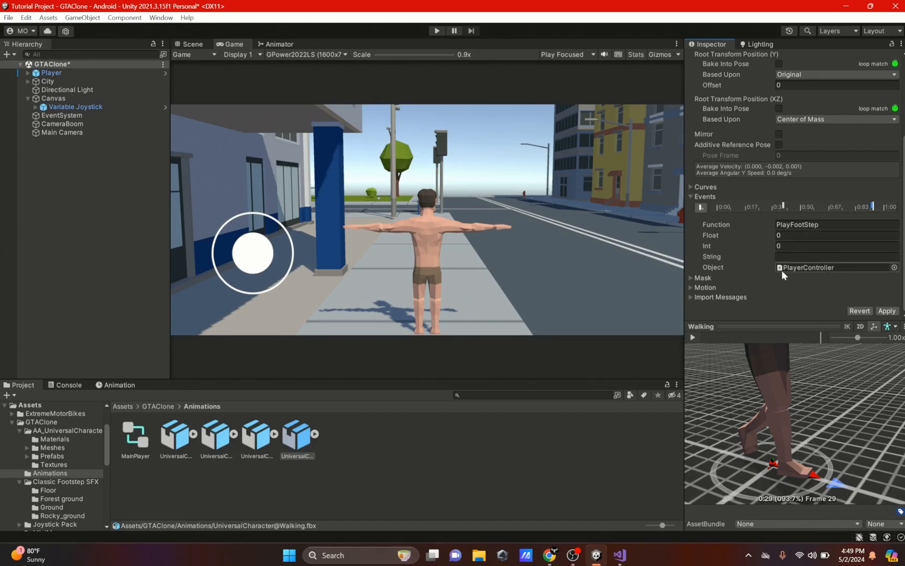
{"action": "left_click", "coordinate": [801, 235]}
{"action": "key", "text": "Return"}
Assign the PlayerController script as the last footstep event's object and apply the Walking import settings.
{"action": "left_click", "coordinate": [894, 267]}
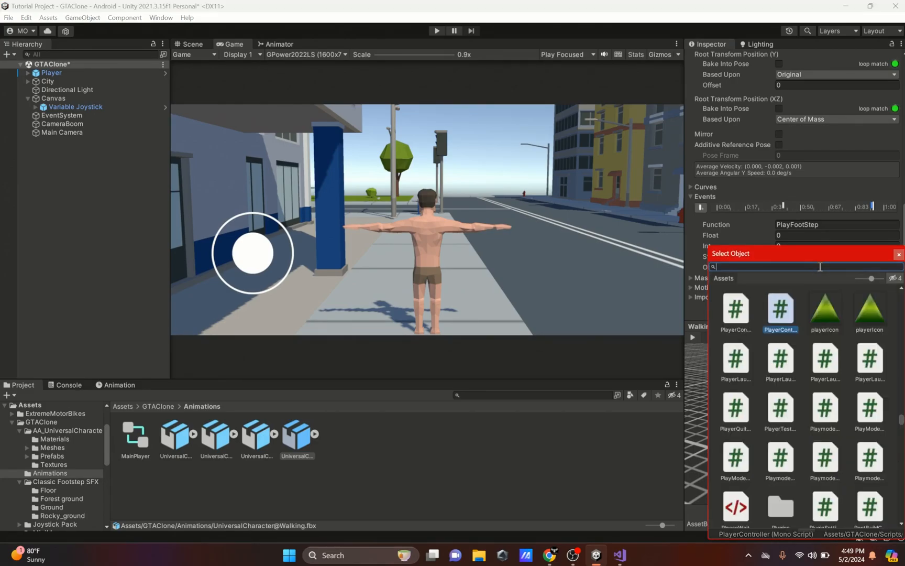
{"action": "type", "text": "playercon"}
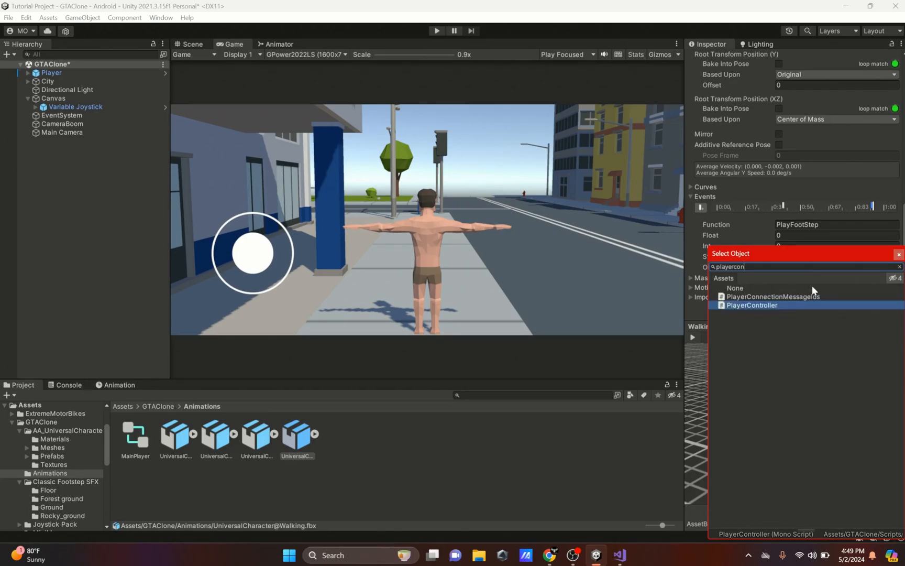
{"action": "left_click", "coordinate": [760, 306]}
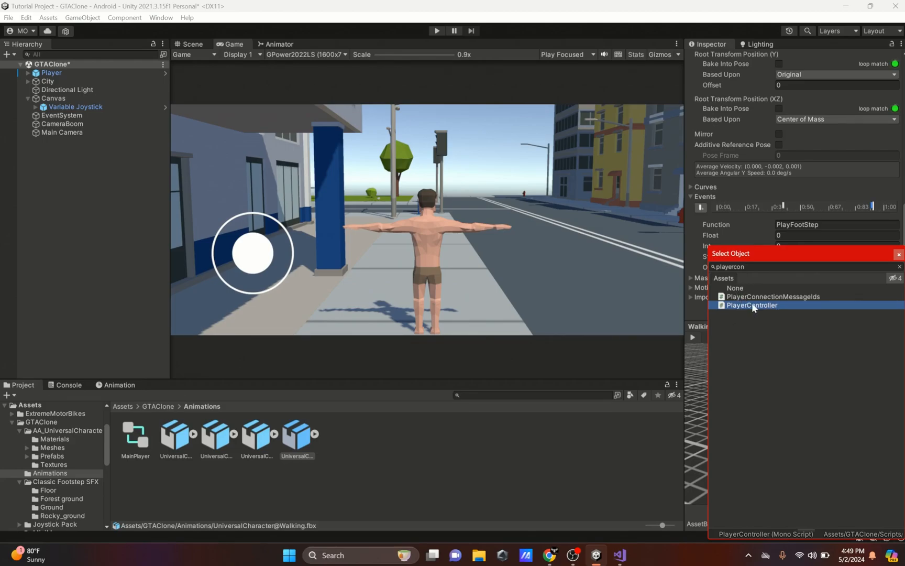
{"action": "left_click", "coordinate": [833, 225]}
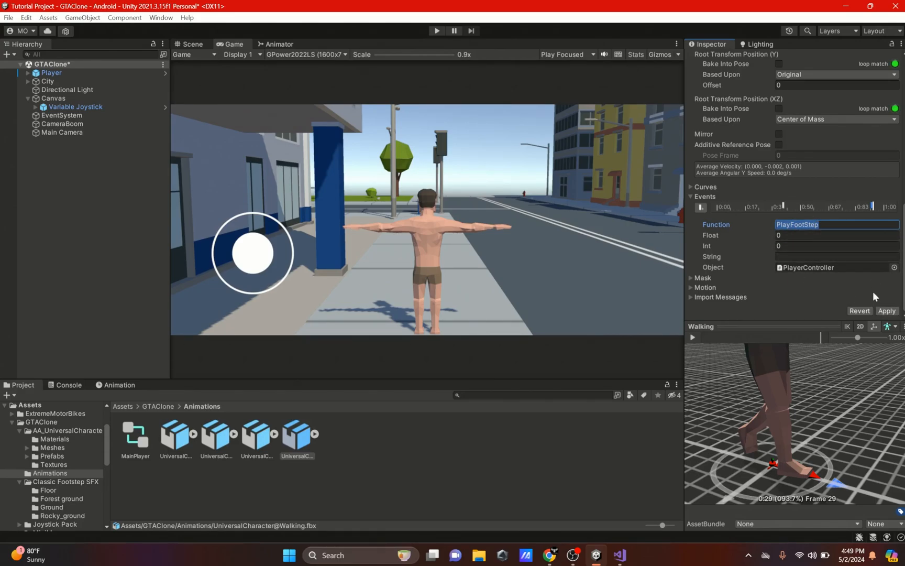
{"action": "left_click", "coordinate": [882, 311]}
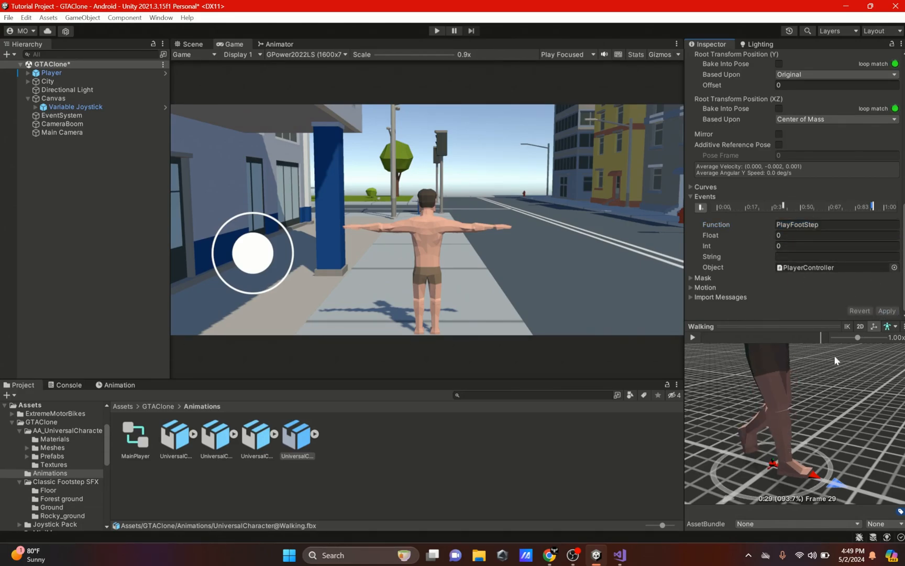
Switch to Visual Studio and insert a [SerializeField] line below the playerJoystick field in PlayerController.cs, removing the blank line after isTesting.
{"action": "left_click", "coordinate": [620, 555]}
{"action": "left_click", "coordinate": [234, 346]}
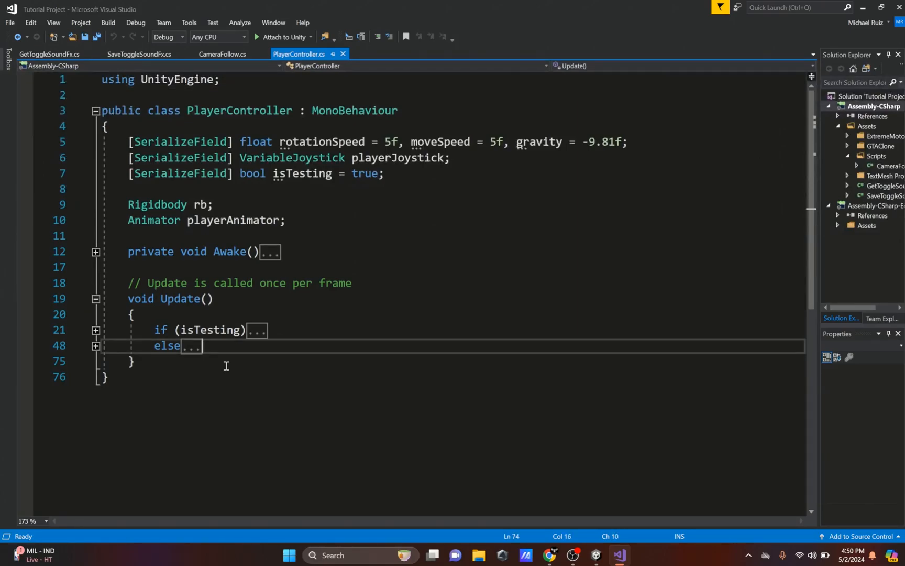
{"action": "left_click", "coordinate": [206, 190]}
{"action": "type", "text": "[SerializeField"}
{"action": "left_click_drag", "start_coordinate": [248, 190], "coordinate": [2, 192]}
{"action": "key", "text": "ctrl+c"}
{"action": "key", "text": "BackSpace"}
{"action": "key", "text": "BackSpace"}
{"action": "key", "text": "Up"}
{"action": "key", "text": "Right"}
{"action": "key", "text": "Right"}
{"action": "key", "text": "Right"}
{"action": "key", "text": "Right"}
{"action": "key", "text": "Right"}
{"action": "key", "text": "Right"}
{"action": "key", "text": "Right"}
{"action": "key", "text": "Right"}
{"action": "key", "text": "Right"}
{"action": "key", "text": "Right"}
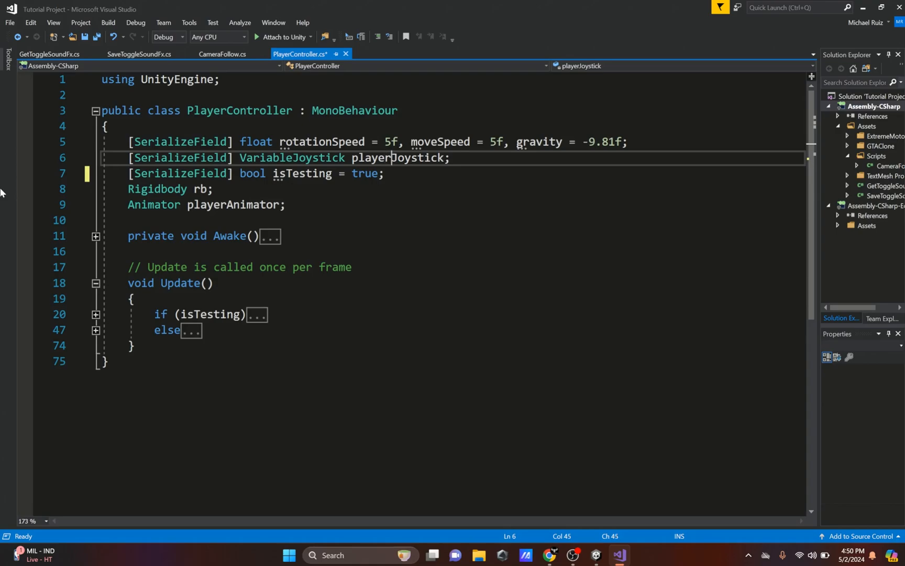
{"action": "key", "text": "Return"}
{"action": "key", "text": "ctrl+v"}
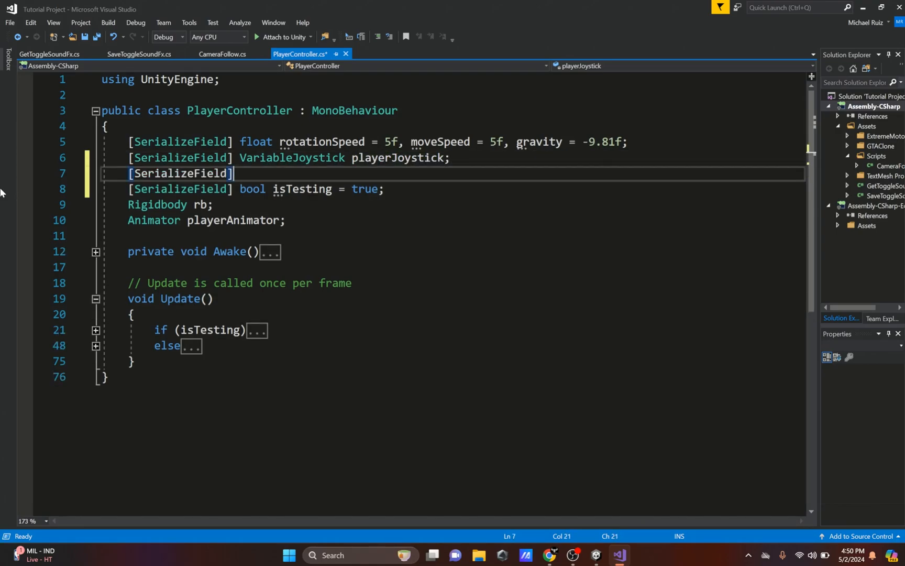
Declare an AudioSource named playerAudio on the new serialized line and save the script.
{"action": "type", "text": "AudioSource "}
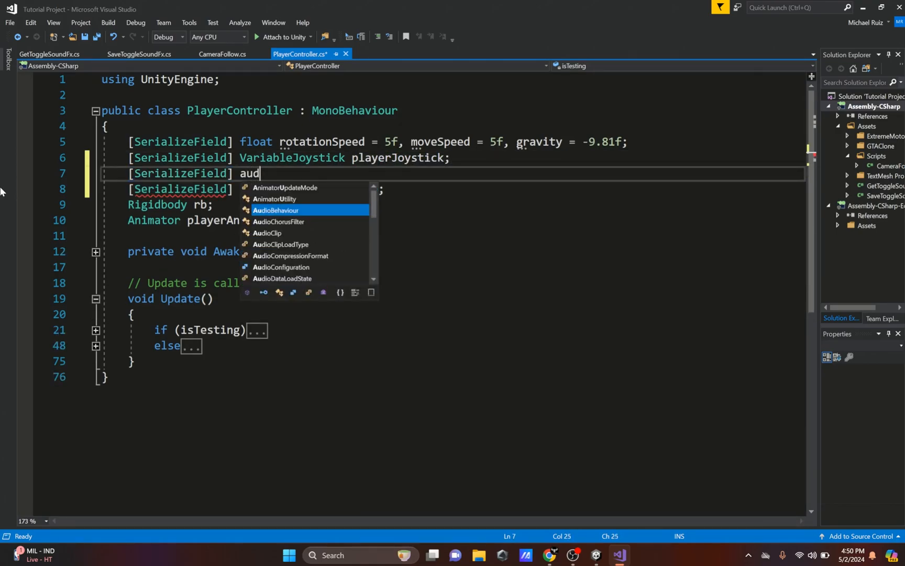
{"action": "type", "text": "playerAudio;"}
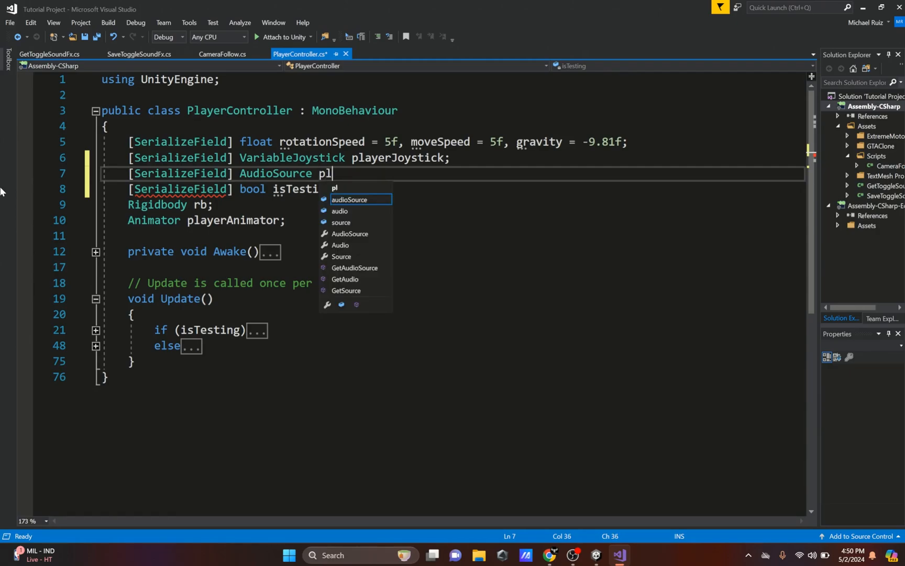
{"action": "key", "text": "ctrl+s"}
{"action": "left_click", "coordinate": [340, 173]}
{"action": "double_click", "coordinate": [339, 173]}
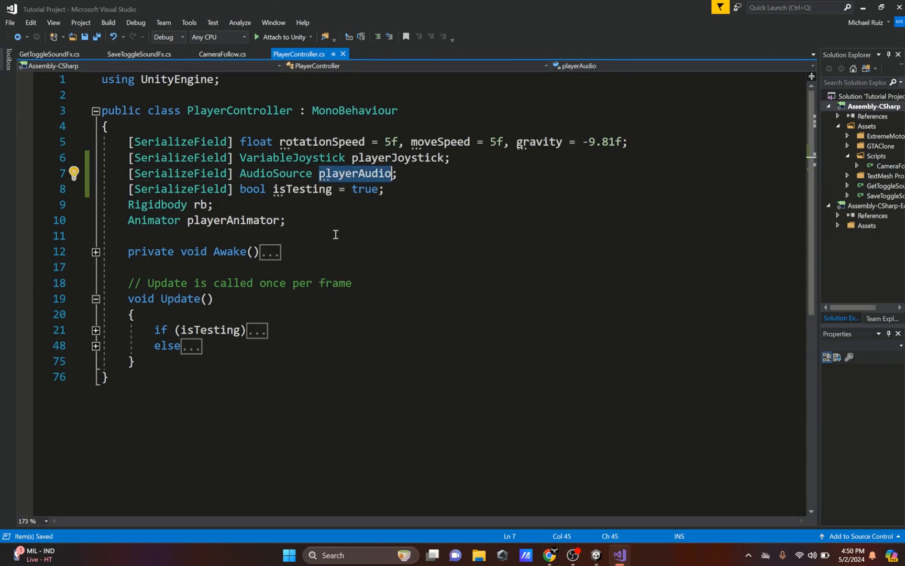
Add an empty void PlayFootStep() method below the Update method.
{"action": "left_click", "coordinate": [191, 366]}
{"action": "key", "text": "Return"}
{"action": "key", "text": "Return"}
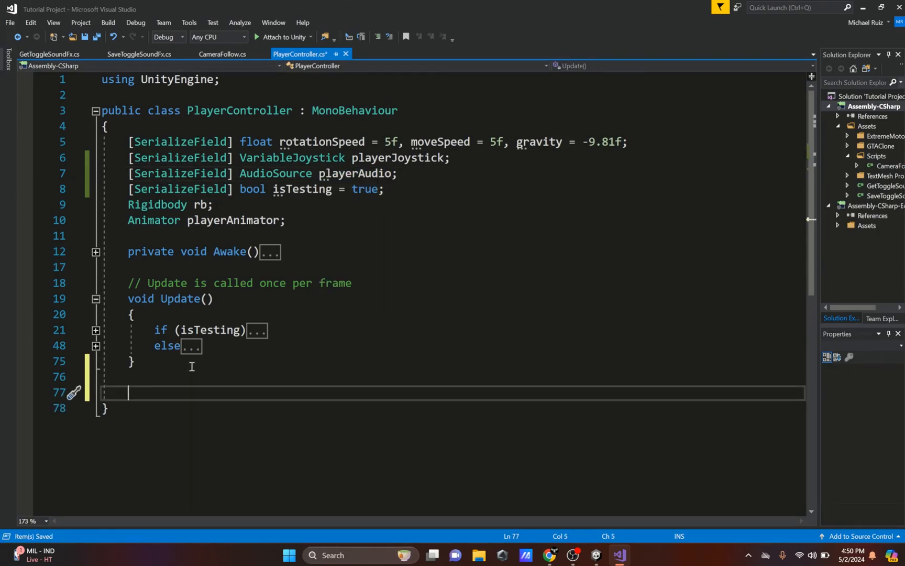
{"action": "type", "text": "pub"}
{"action": "key", "text": "BackSpace"}
{"action": "key", "text": "BackSpace"}
{"action": "key", "text": "BackSpace"}
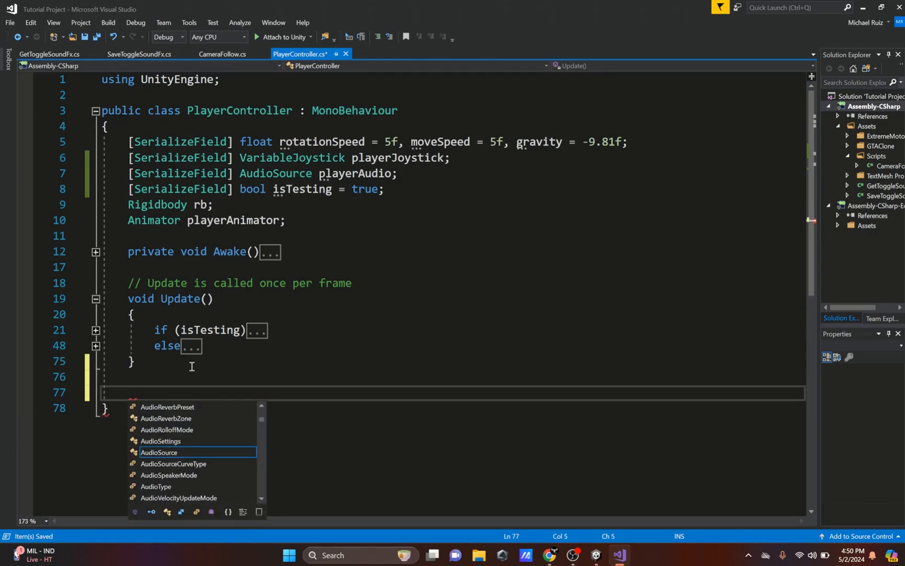
{"action": "type", "text": "void PlayFootStep"}
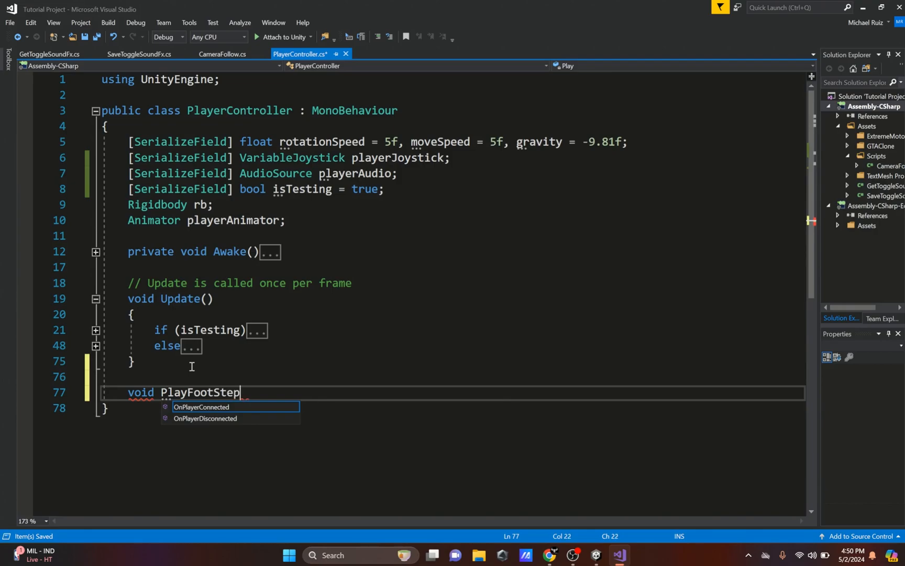
{"action": "type", "text": "() {"}
{"action": "key", "text": "Left"}
{"action": "key", "text": "Return"}
{"action": "key", "text": "Right"}
{"action": "key", "text": "Return"}
{"action": "key", "text": "Up"}
{"action": "key", "text": "Right"}
{"action": "key", "text": "Return"}
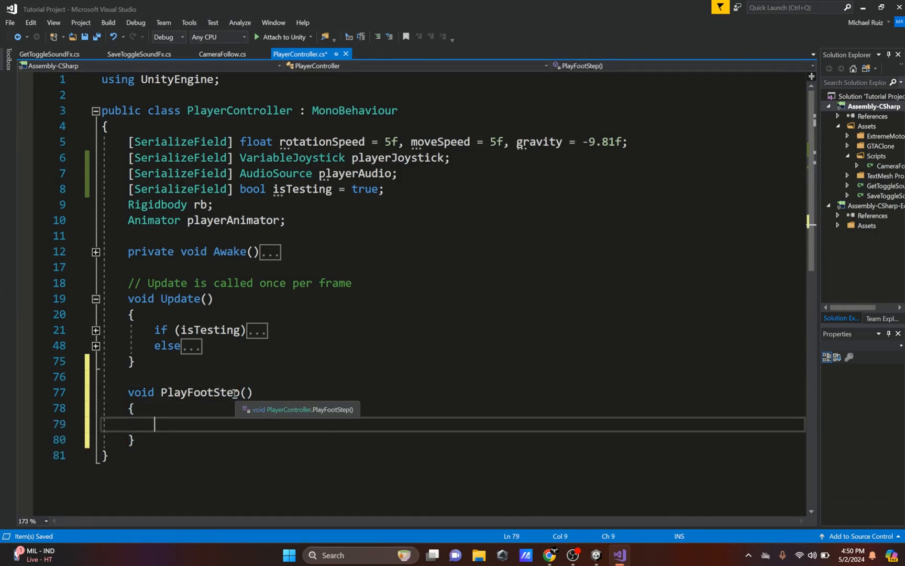
Switch to Unity and check the function name used by the Walking clip's footstep events.
{"action": "left_click", "coordinate": [601, 557]}
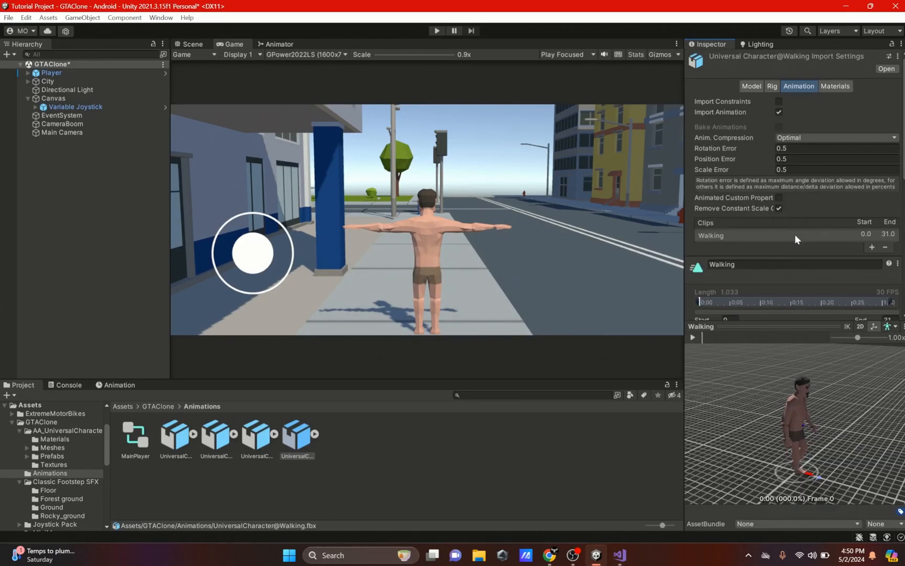
{"action": "scroll", "coordinate": [783, 244], "scroll_direction": "down", "scroll_amount": 10}
{"action": "left_click", "coordinate": [719, 268]}
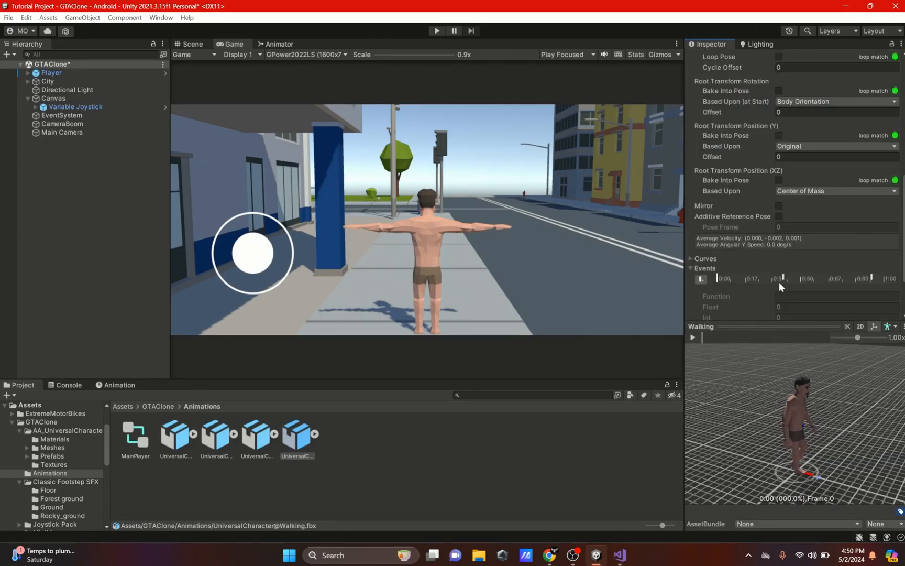
{"action": "scroll", "coordinate": [786, 281], "scroll_direction": "down", "scroll_amount": 3}
{"action": "left_click", "coordinate": [792, 225]}
Switch to Visual Studio and make PlayFootStep() call playerAudio.Stop() if playerAudio.isPlaying is true.
{"action": "left_click", "coordinate": [620, 555]}
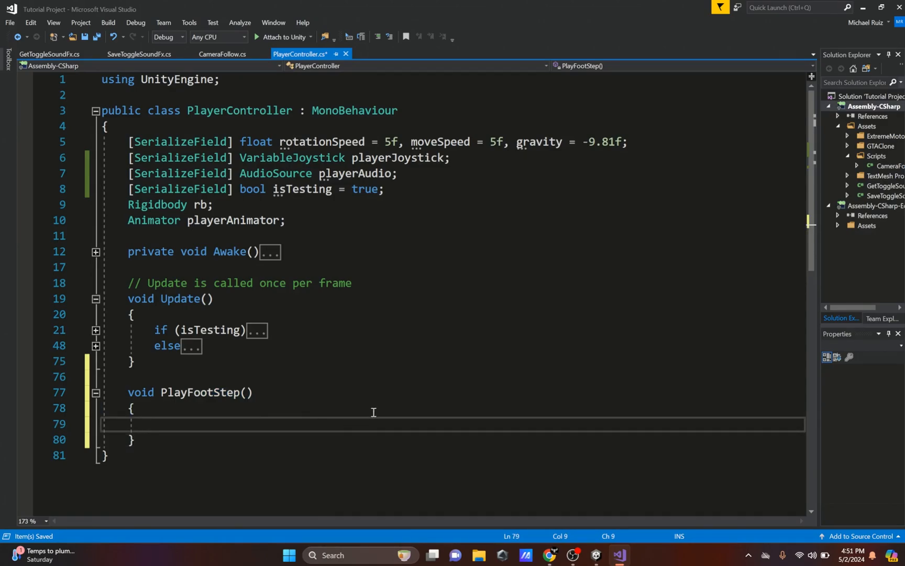
{"action": "type", "text": "if(aud"}
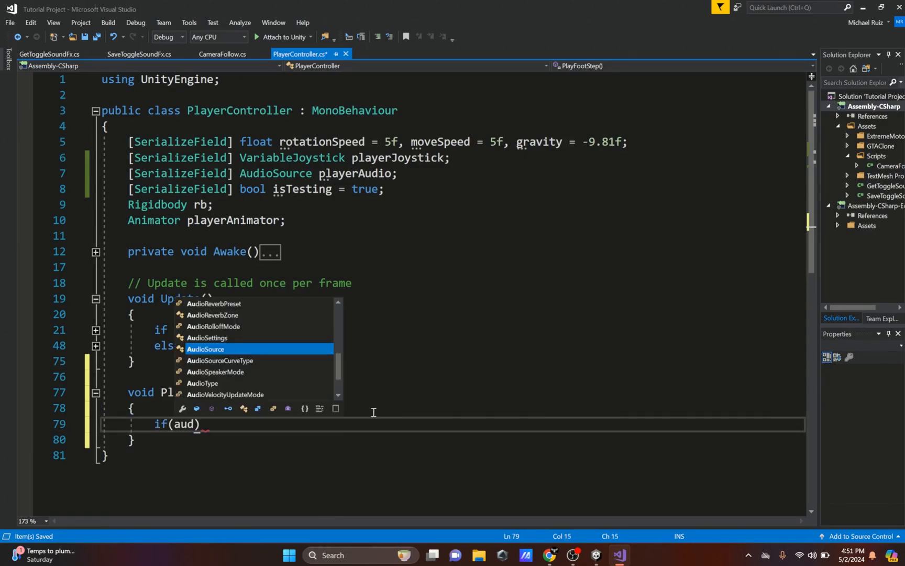
{"action": "key", "text": "BackSpace"}
{"action": "key", "text": "BackSpace"}
{"action": "key", "text": "BackSpace"}
{"action": "type", "text": "[playerAudio.isp"}
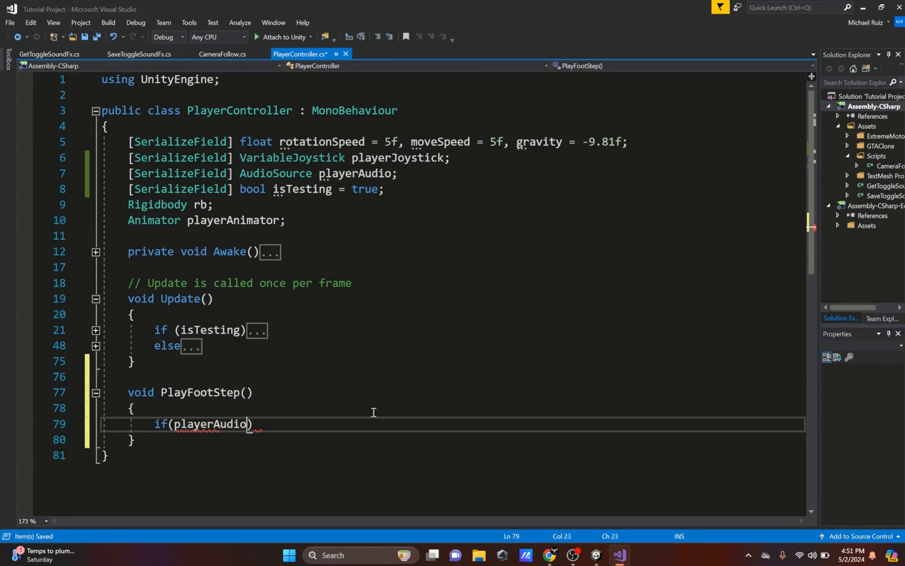
{"action": "key", "text": "Tab"}
{"action": "key", "text": "Right"}
{"action": "key", "text": "Return"}
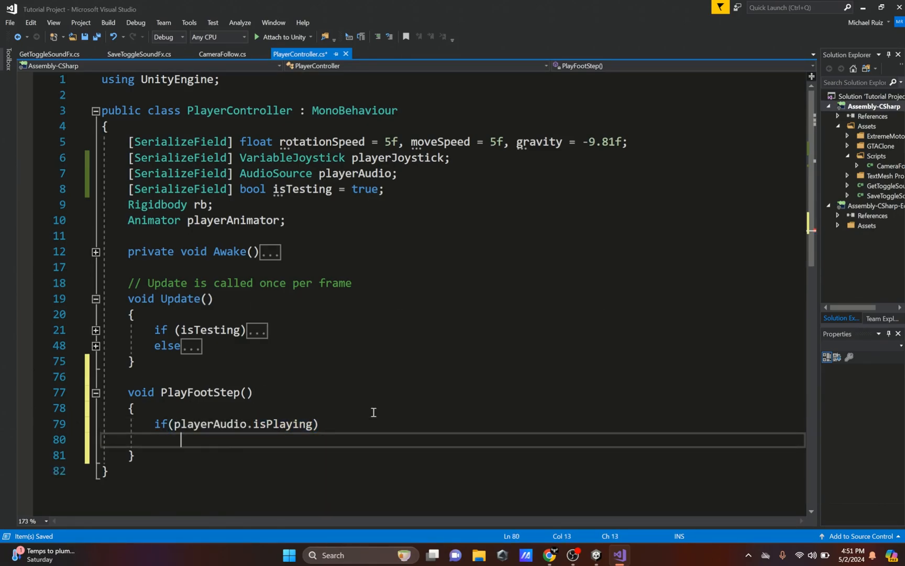
{"action": "type", "text": "playerAudio.stop();"}
{"action": "key", "text": "Return"}
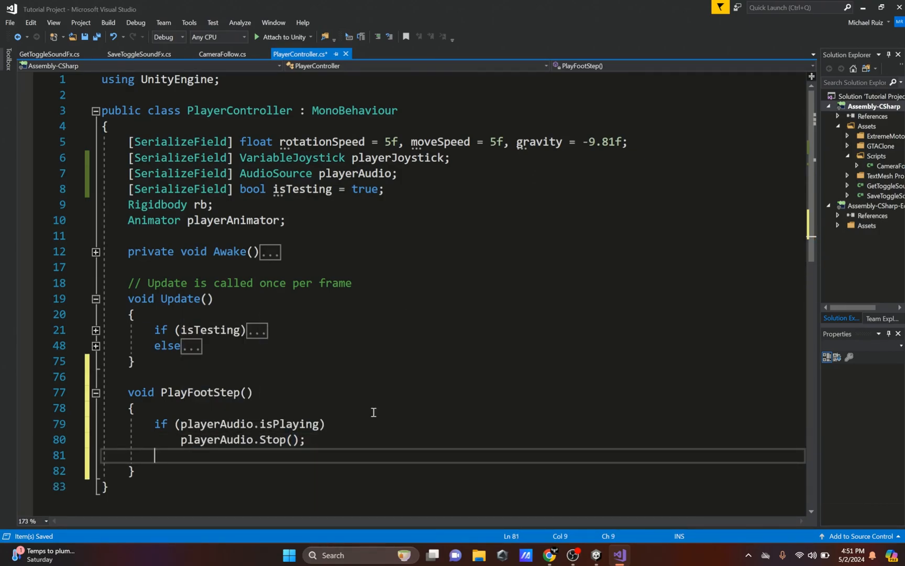
Add an else branch in PlayFootStep() that calls playerAudio.Play(), and save the script.
{"action": "type", "text": "else"}
{"action": "key", "text": "Return"}
{"action": "type", "text": "play"}
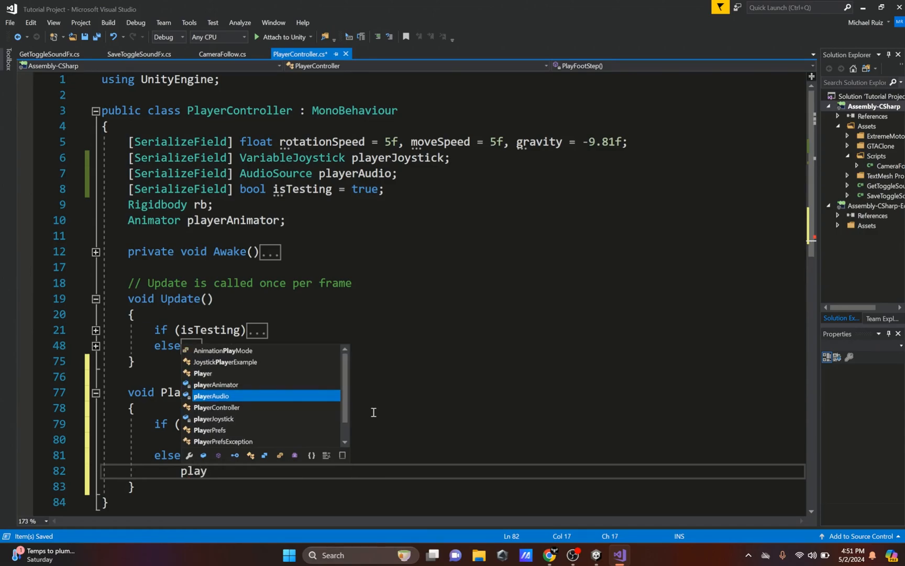
{"action": "type", "text": "erAudio.Play();"}
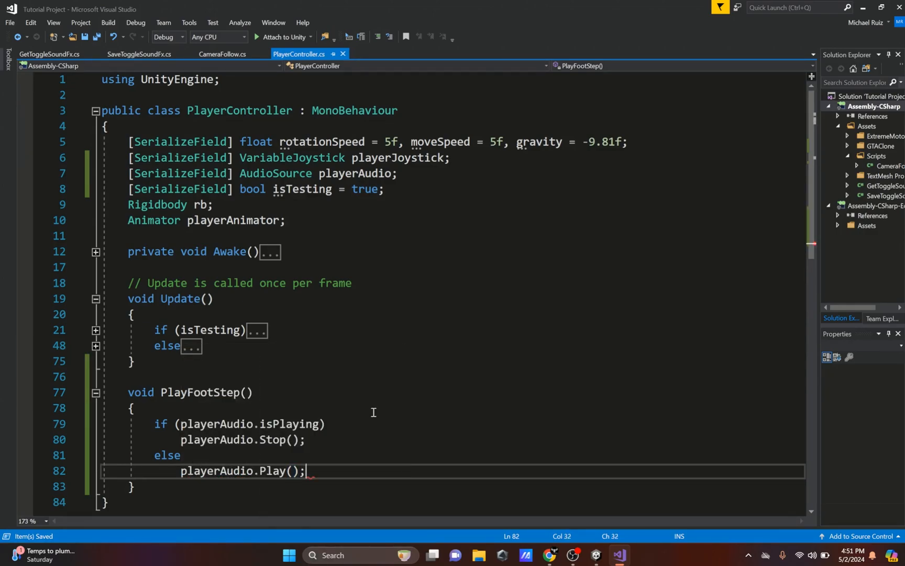
{"action": "scroll", "coordinate": [267, 390], "scroll_direction": "down", "scroll_amount": 6}
{"action": "scroll", "coordinate": [180, 350], "scroll_direction": "up", "scroll_amount": 3}
{"action": "scroll", "coordinate": [354, 327], "scroll_direction": "up", "scroll_amount": 1}
{"action": "scroll", "coordinate": [354, 327], "scroll_direction": "up", "scroll_amount": 2}
Switch to Unity, add an Audio Source component to the Player object and assign it to the Player Controller's Player Audio field.
{"action": "key", "text": "alt+Tab"}
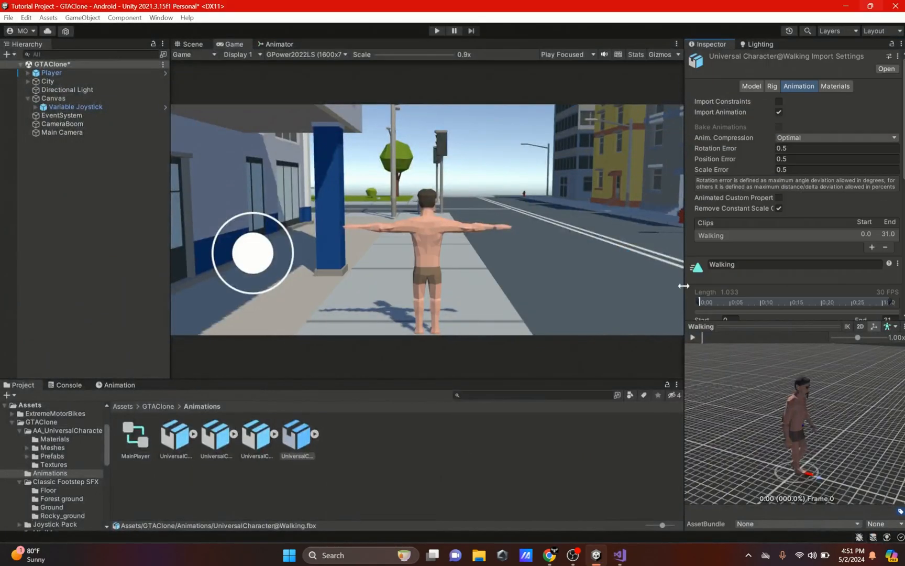
{"action": "left_click", "coordinate": [74, 72]}
{"action": "scroll", "coordinate": [856, 330], "scroll_direction": "down", "scroll_amount": 3}
{"action": "left_click", "coordinate": [792, 516]}
{"action": "type", "text": "audio"}
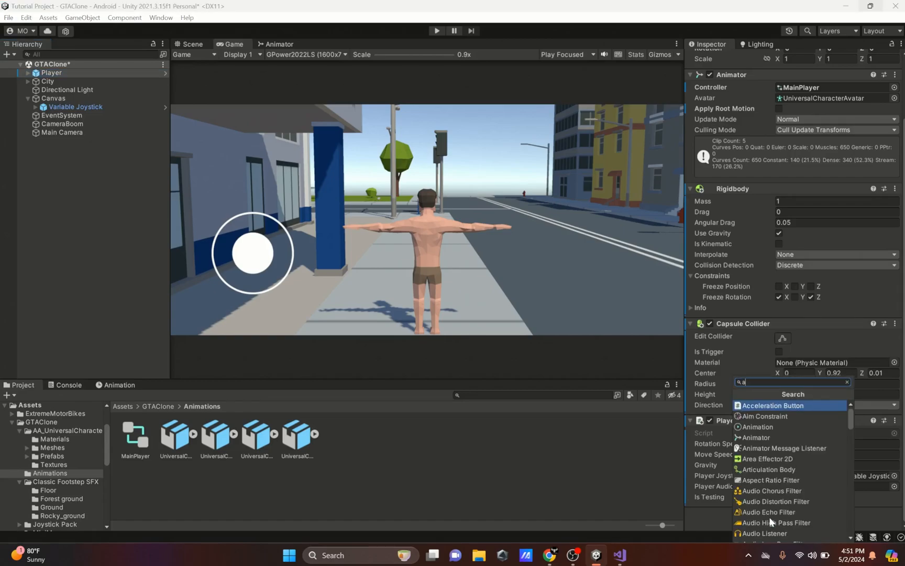
{"action": "left_click", "coordinate": [772, 490]}
{"action": "left_click_drag", "start_coordinate": [748, 340], "coordinate": [816, 319]}
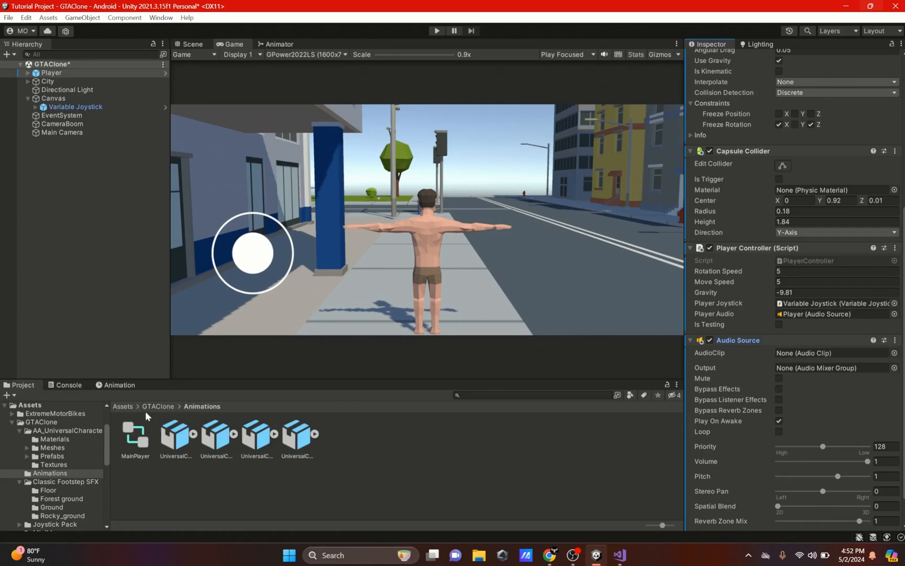
Assign a Ground step sound from Classic Footstep SFX/Ground as the Player's AudioClip, keeping the Inspector locked only while assigning it.
{"action": "left_click", "coordinate": [892, 44]}
{"action": "left_click", "coordinate": [142, 411]}
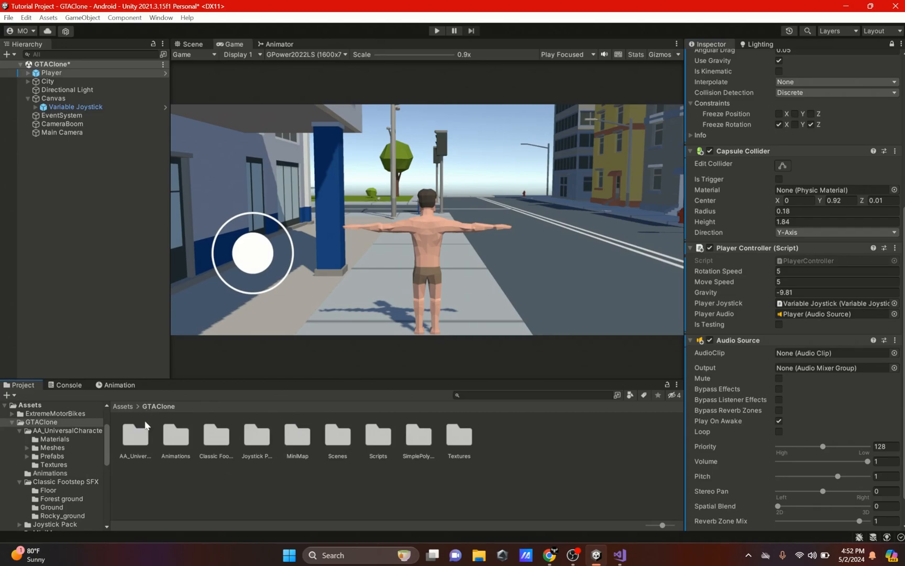
{"action": "double_click", "coordinate": [215, 439]}
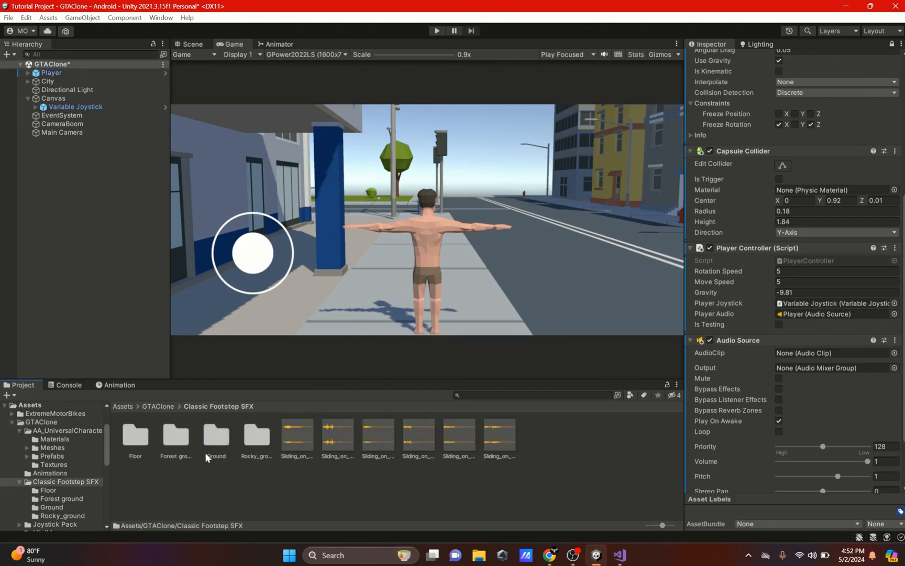
{"action": "double_click", "coordinate": [207, 449]}
{"action": "left_click_drag", "start_coordinate": [297, 434], "coordinate": [825, 351]}
{"action": "scroll", "coordinate": [772, 212], "scroll_direction": "up", "scroll_amount": 5}
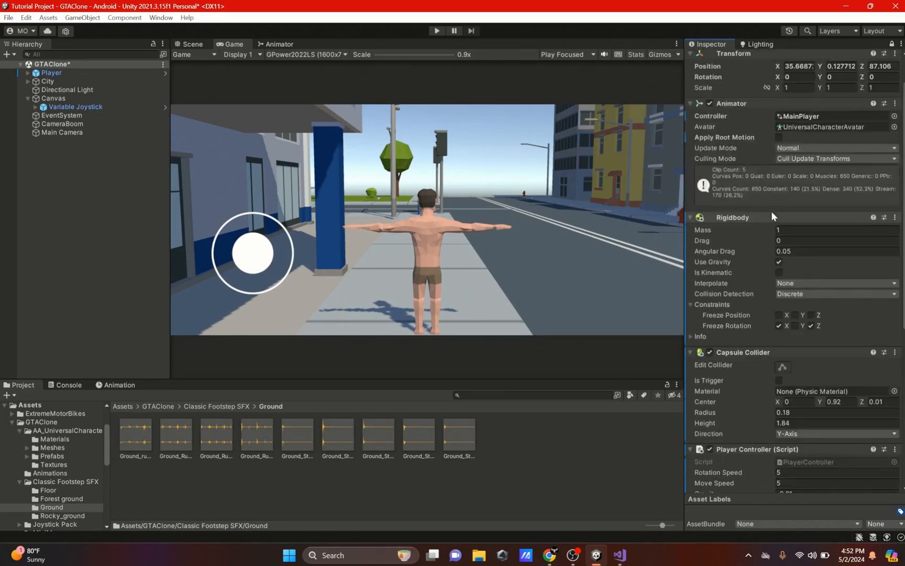
{"action": "left_click", "coordinate": [892, 44]}
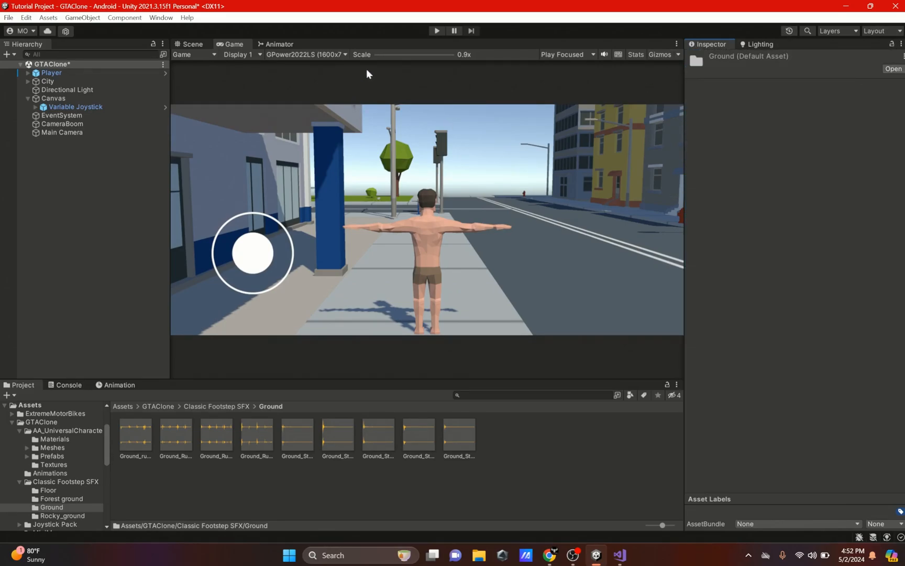
Play the game, walk the character around with the joystick to test the footstep sounds, and stop play mode.
{"action": "left_click", "coordinate": [436, 31]}
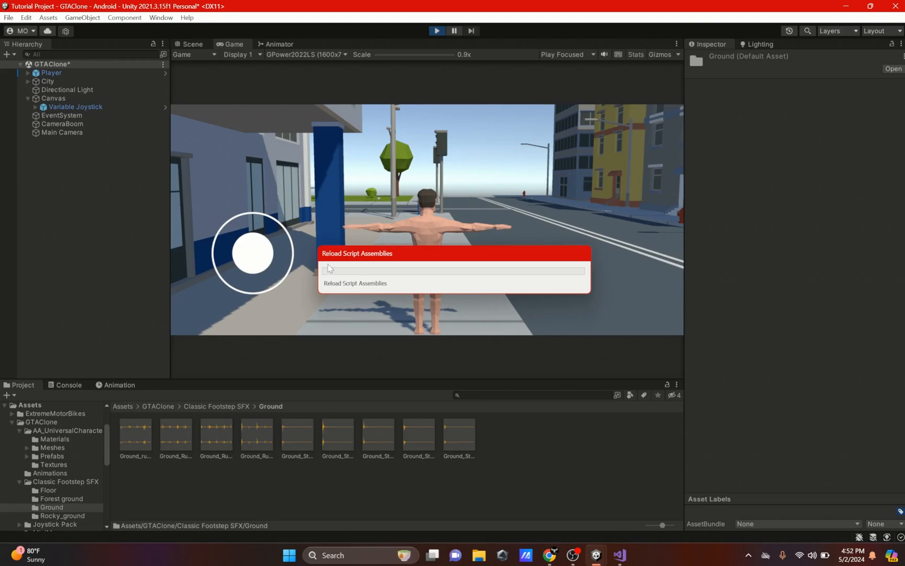
{"action": "left_click_drag", "start_coordinate": [252, 259], "coordinate": [376, 270]}
{"action": "left_click_drag", "start_coordinate": [292, 276], "coordinate": [137, 241]}
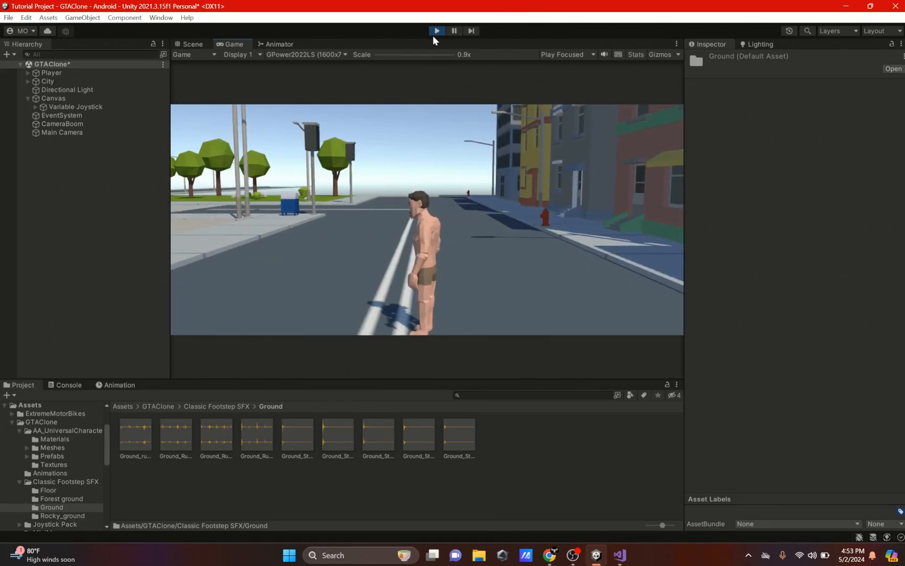
{"action": "left_click", "coordinate": [439, 32]}
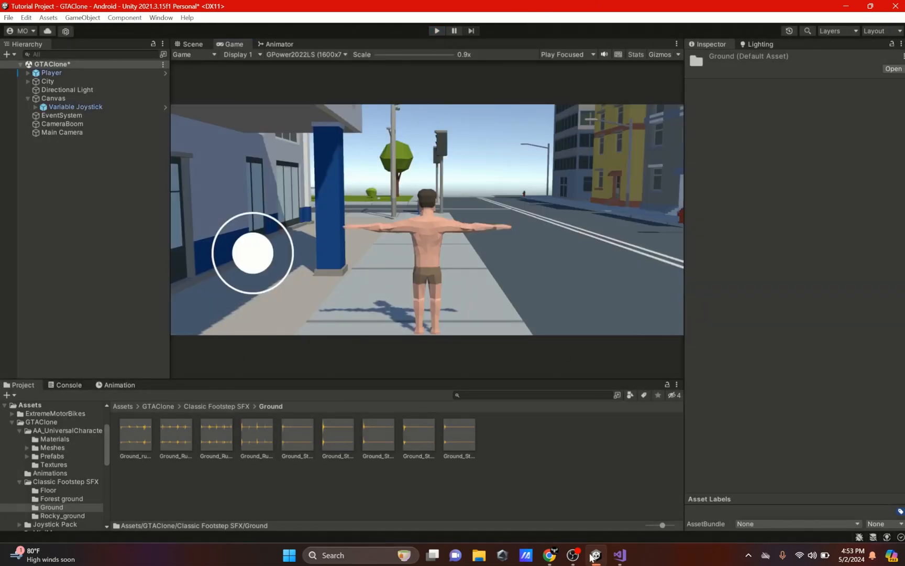
Open the GTAClone Animations folder and show the Jump animation's import settings.
{"action": "left_click", "coordinate": [219, 407]}
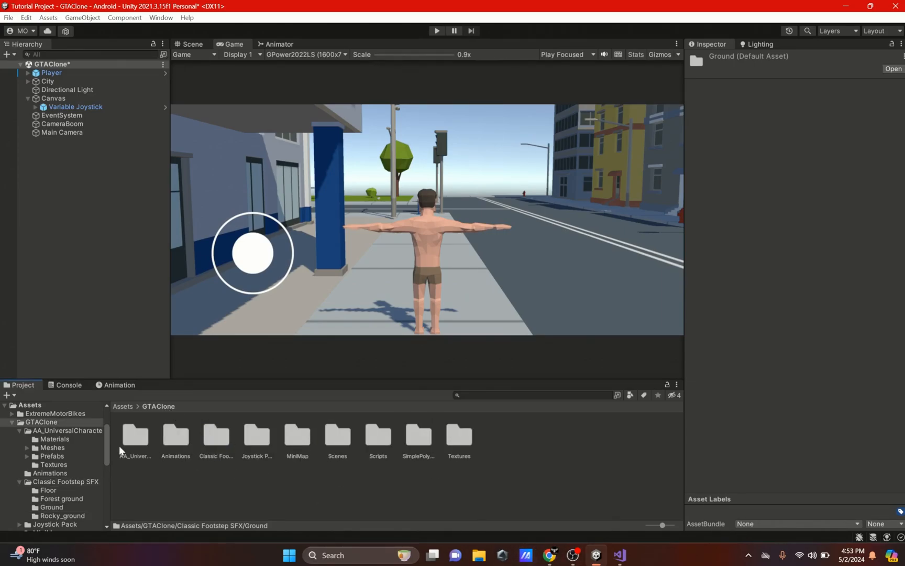
{"action": "double_click", "coordinate": [175, 435]}
{"action": "left_click", "coordinate": [217, 435]}
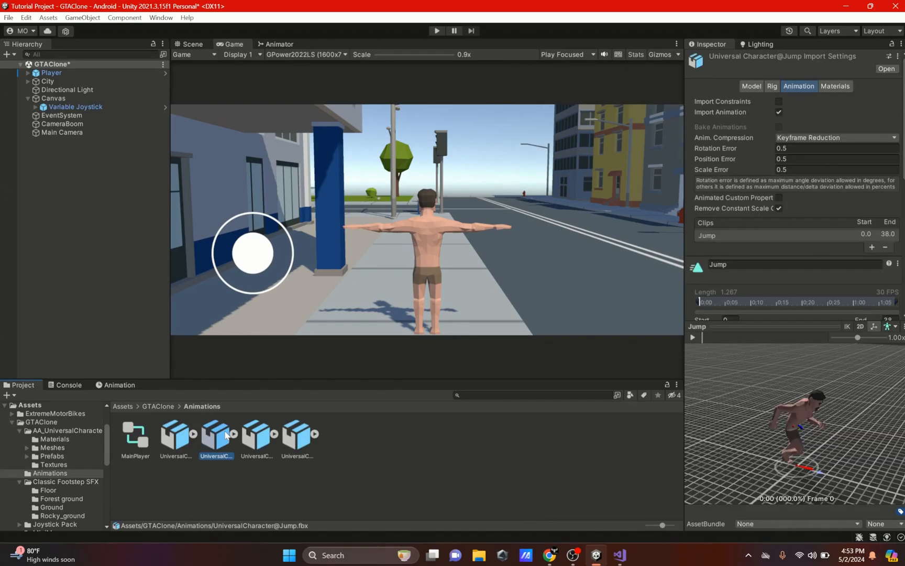
Switch to Mixamo in Chrome, view the character upload dialog and close it.
{"action": "left_click", "coordinate": [549, 555]}
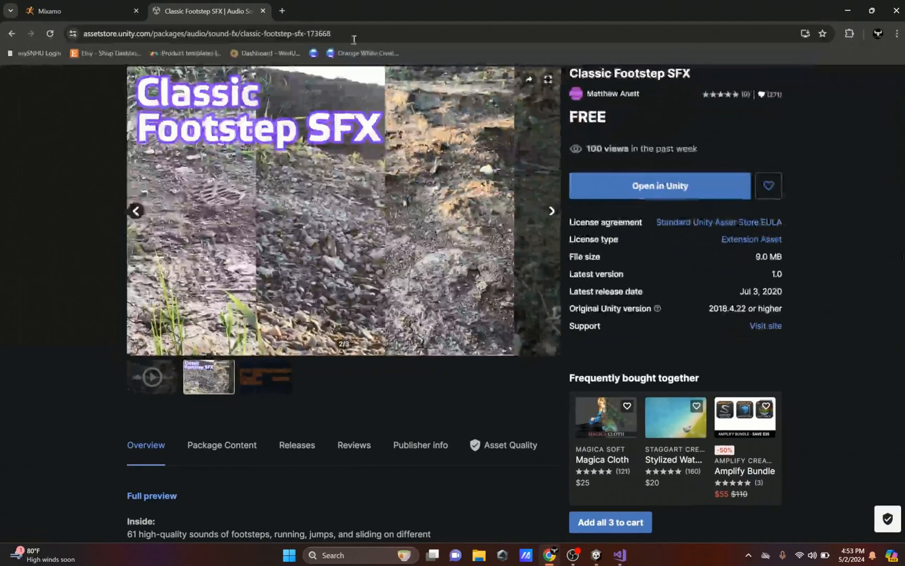
{"action": "left_click", "coordinate": [64, 0]}
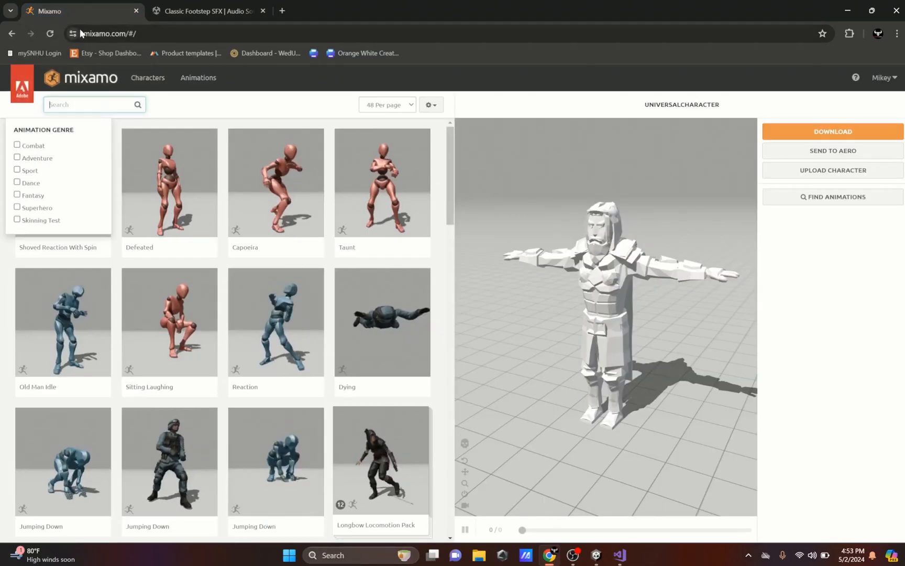
{"action": "left_click", "coordinate": [827, 173]}
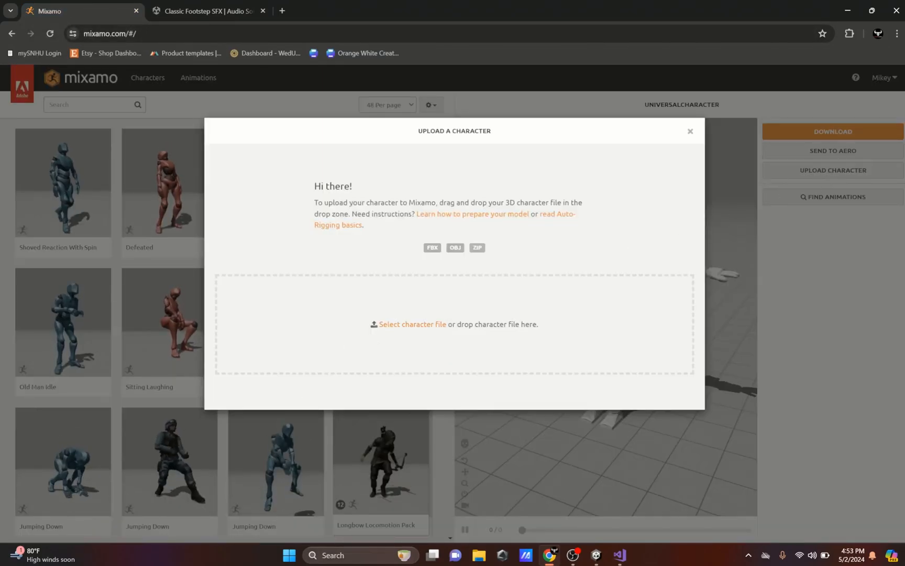
{"action": "left_click", "coordinate": [690, 131]}
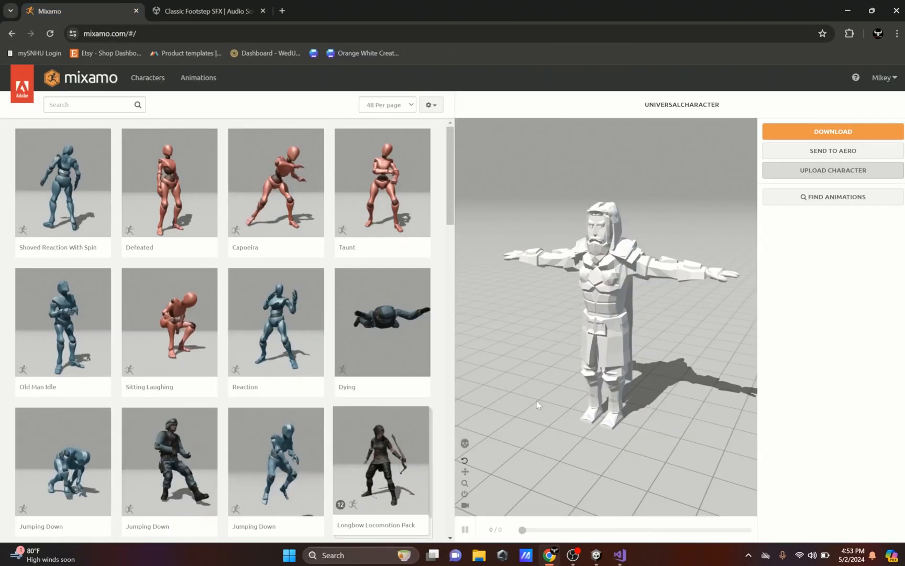
Search Mixamo for "jump" and apply the first Jump animation to the character.
{"action": "left_click", "coordinate": [117, 108]}
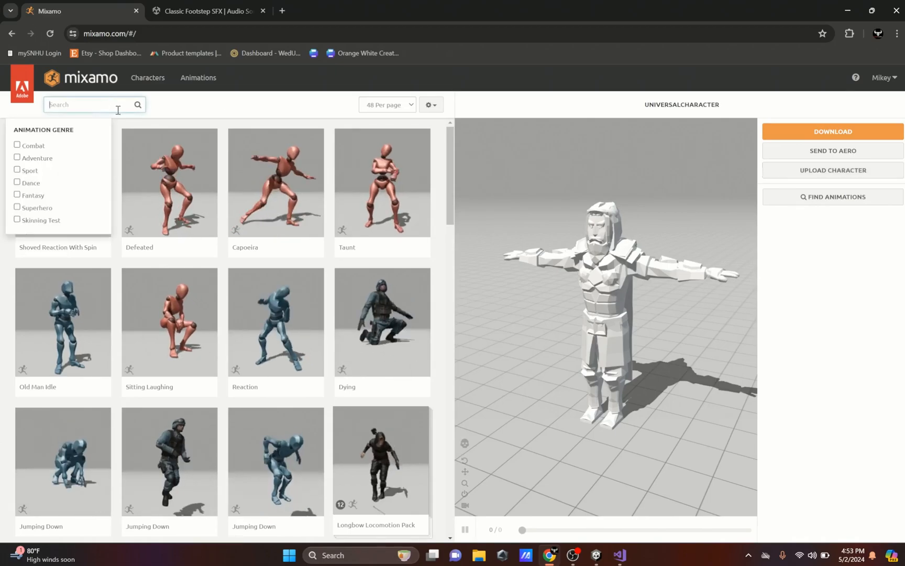
{"action": "type", "text": "jump"}
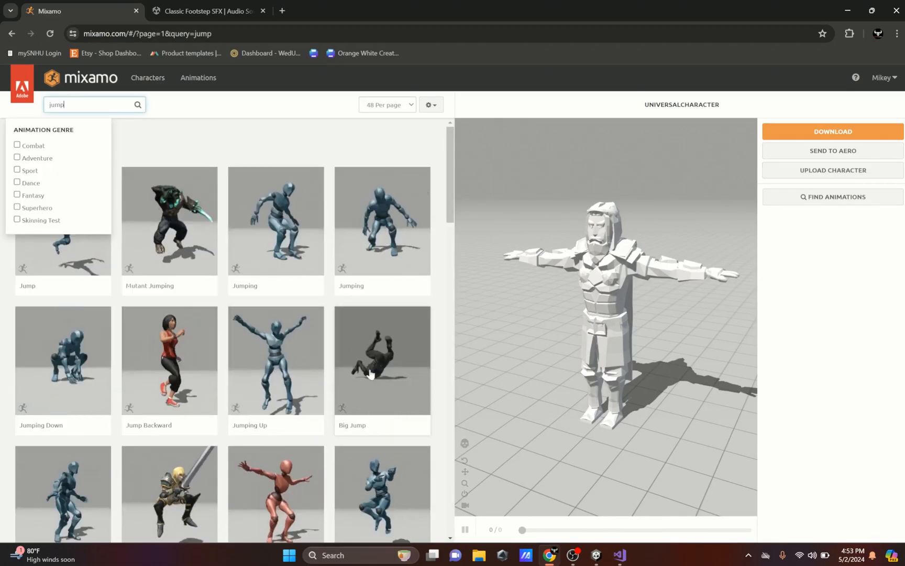
{"action": "scroll", "coordinate": [16, 494], "scroll_direction": "down", "scroll_amount": 1}
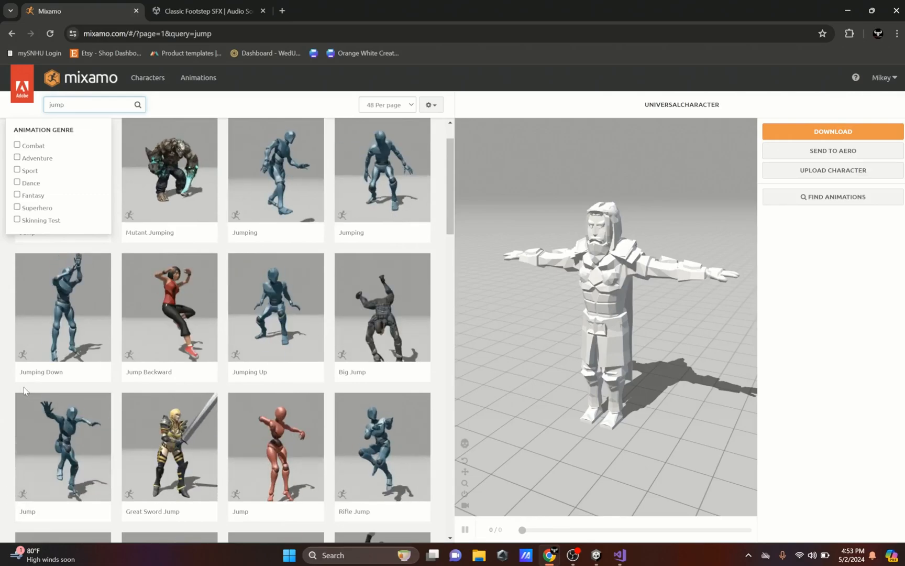
{"action": "left_click", "coordinate": [54, 190]}
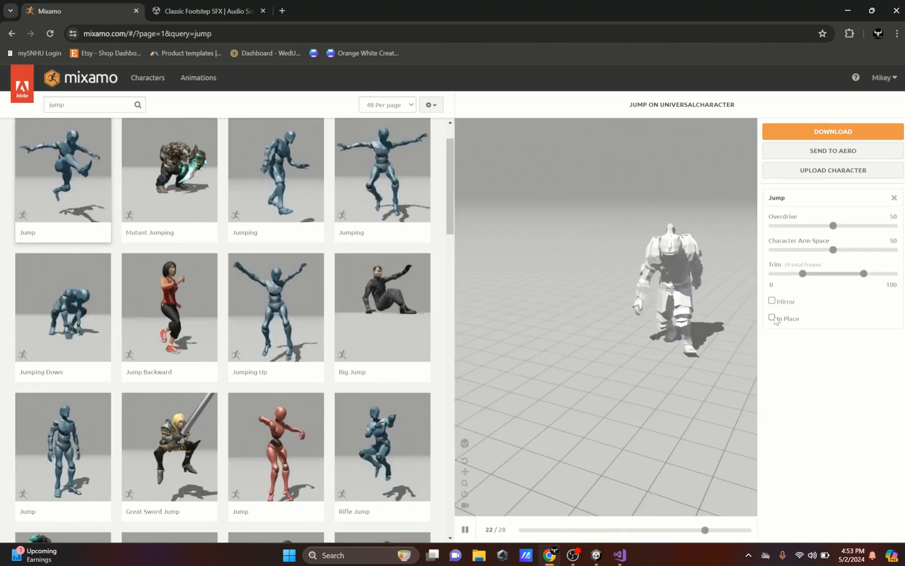
Enable In Place for the Jump animation and set both Overdrive and Character Arm-Space to 34.
{"action": "left_click", "coordinate": [772, 318]}
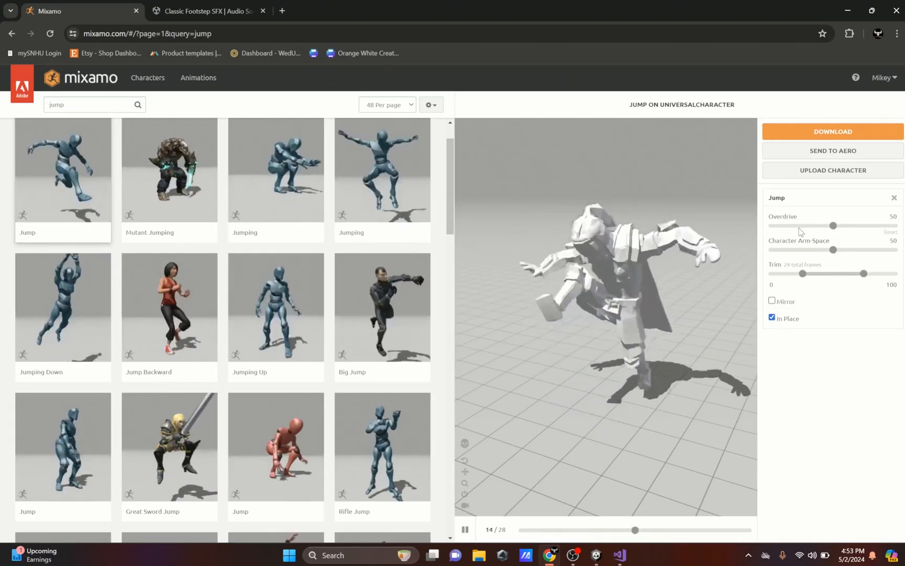
{"action": "left_click", "coordinate": [795, 225]}
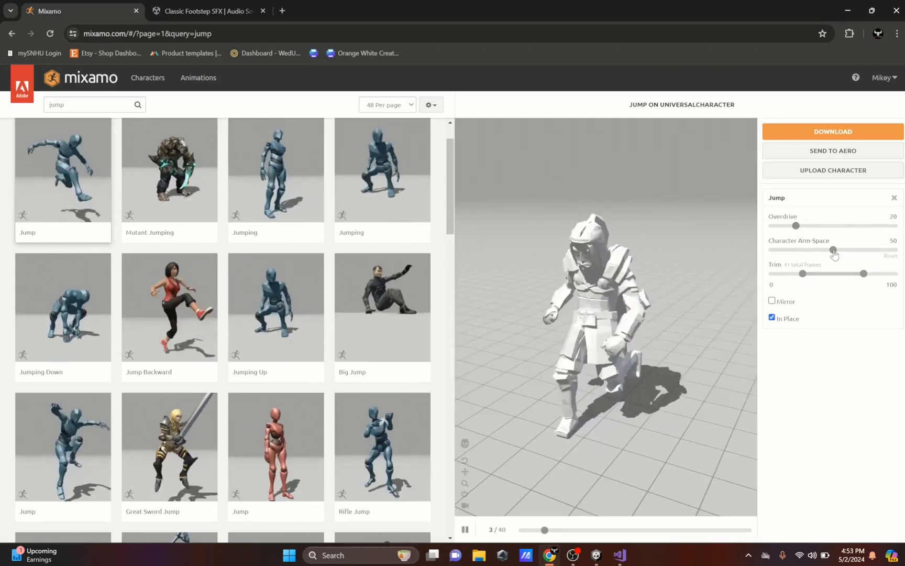
{"action": "left_click", "coordinate": [821, 250]}
{"action": "left_click_drag", "start_coordinate": [821, 250], "coordinate": [813, 250]}
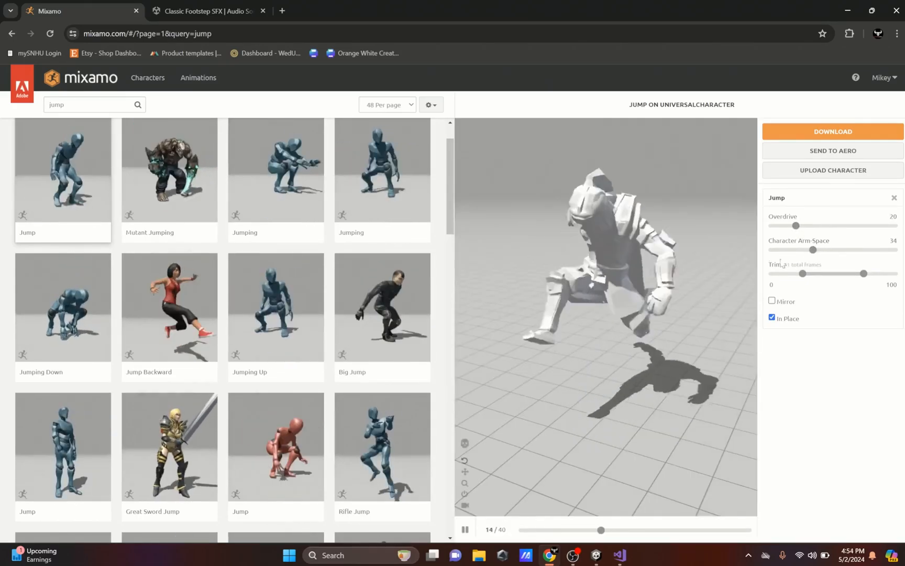
{"action": "left_click", "coordinate": [814, 225]}
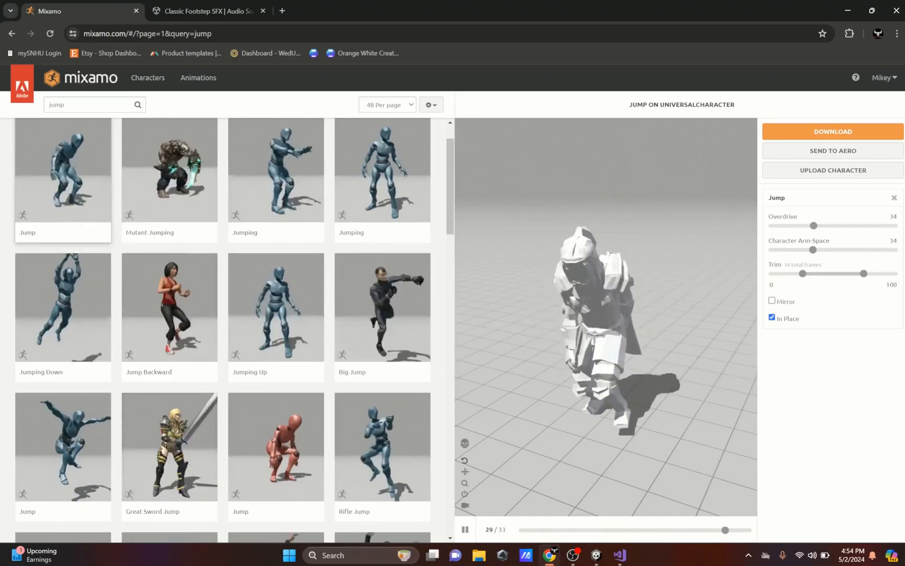
Choose FBX for Unity and Without Skin in the Jump animation's download settings, and cancel the download.
{"action": "left_click", "coordinate": [833, 131]}
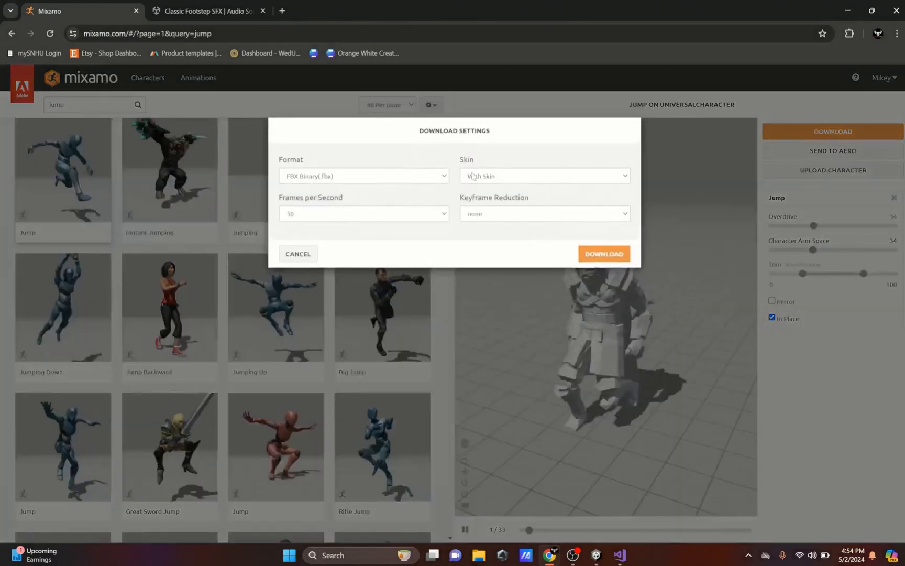
{"action": "left_click", "coordinate": [366, 177]}
{"action": "left_click", "coordinate": [336, 204]}
{"action": "left_click", "coordinate": [545, 176]}
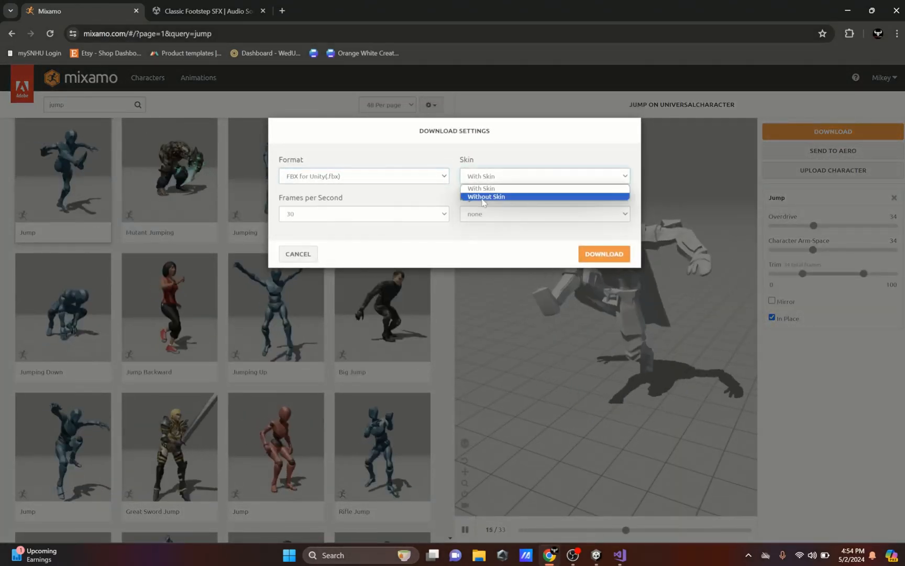
{"action": "left_click", "coordinate": [493, 196]}
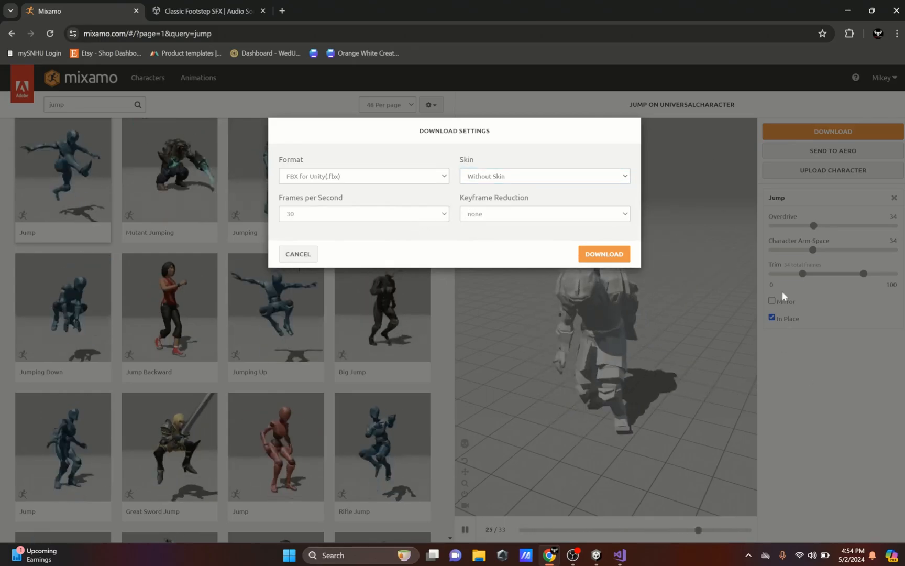
{"action": "left_click", "coordinate": [298, 254]}
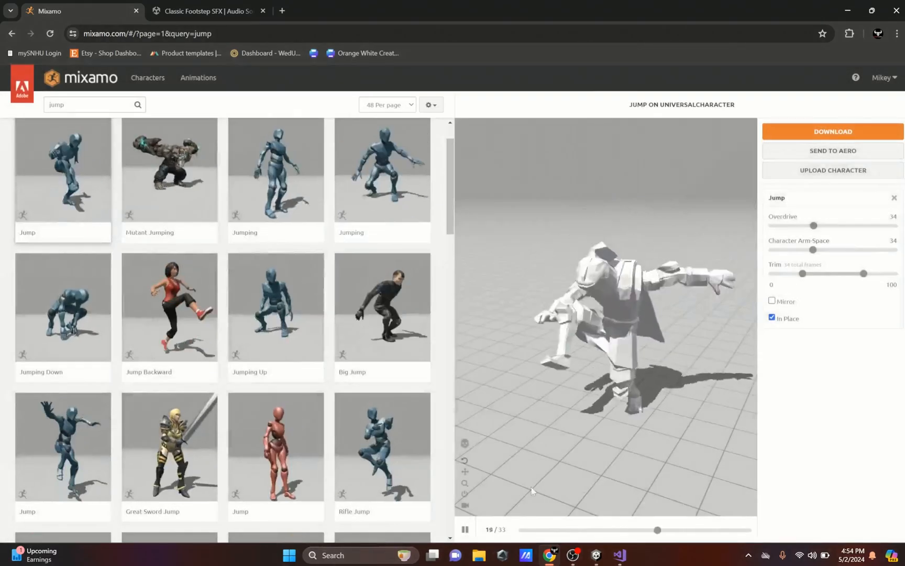
Switch to Unity and check the Jump clip's two PlayFootStep events by scrubbing the preview to about frames 22 and 32.
{"action": "left_click", "coordinate": [596, 554]}
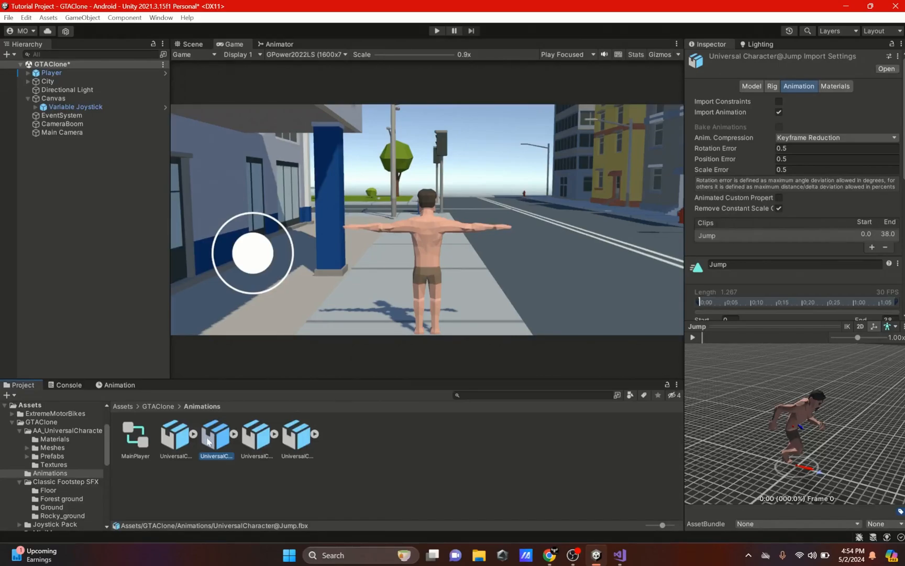
{"action": "scroll", "coordinate": [693, 256], "scroll_direction": "down", "scroll_amount": 10}
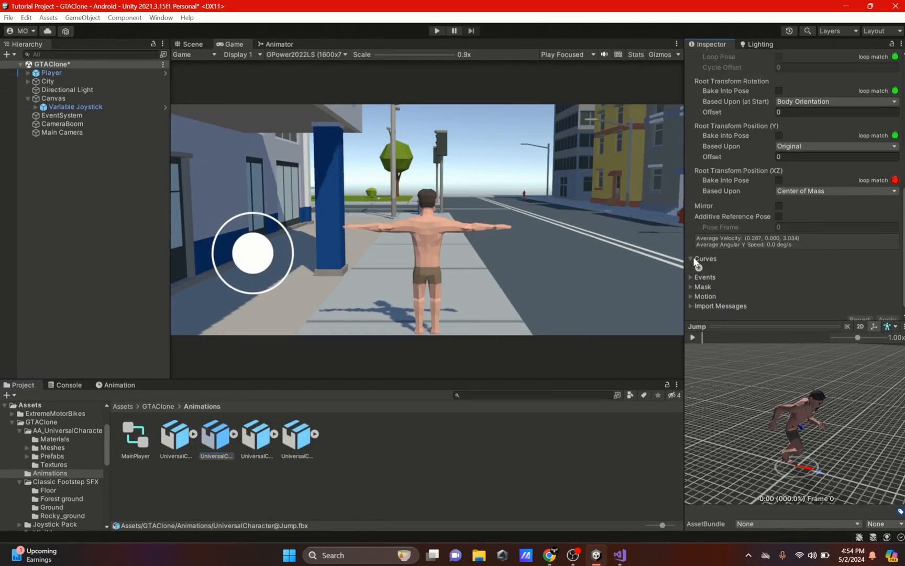
{"action": "scroll", "coordinate": [733, 276], "scroll_direction": "down", "scroll_amount": 3}
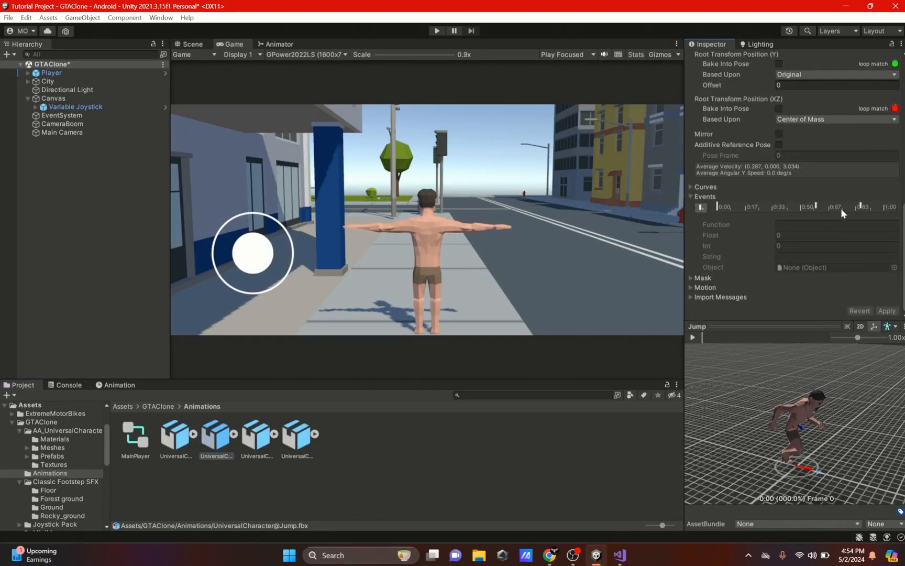
{"action": "scroll", "coordinate": [786, 404], "scroll_direction": "up", "scroll_amount": 6}
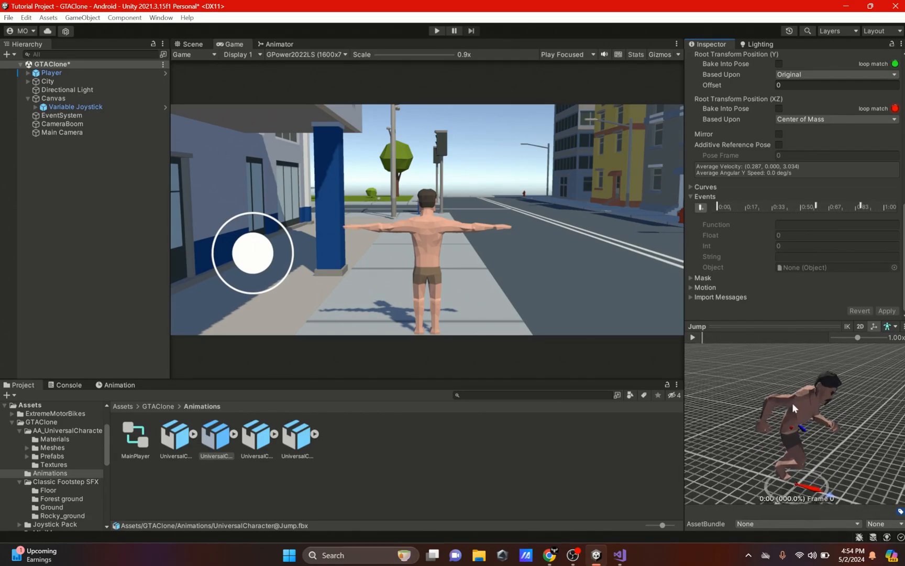
{"action": "left_click_drag", "start_coordinate": [726, 339], "coordinate": [779, 345]}
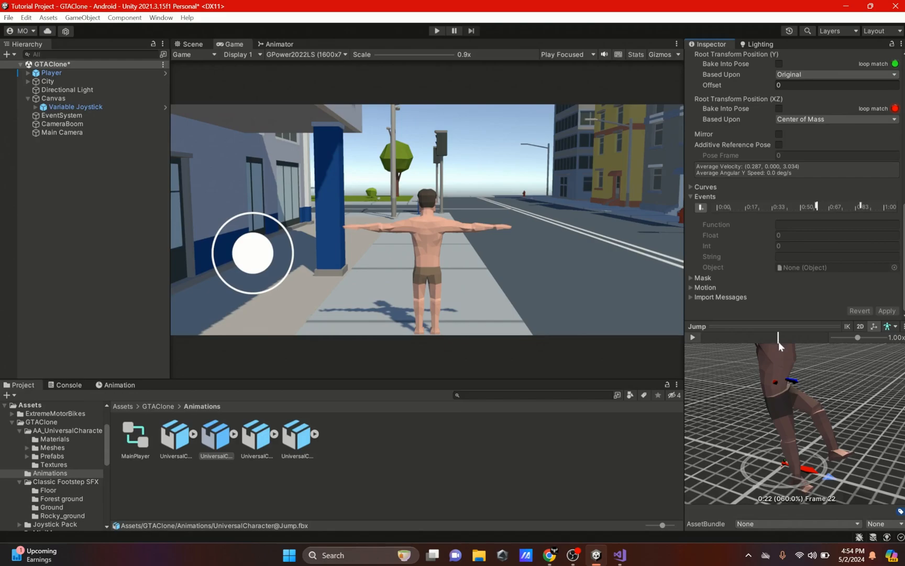
{"action": "left_click", "coordinate": [815, 206]}
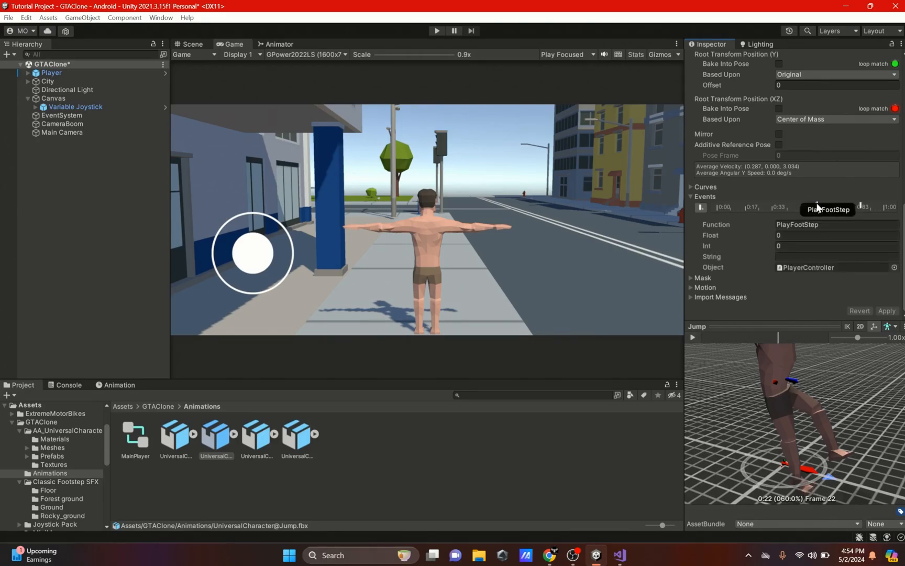
{"action": "left_click_drag", "start_coordinate": [786, 343], "coordinate": [812, 346]}
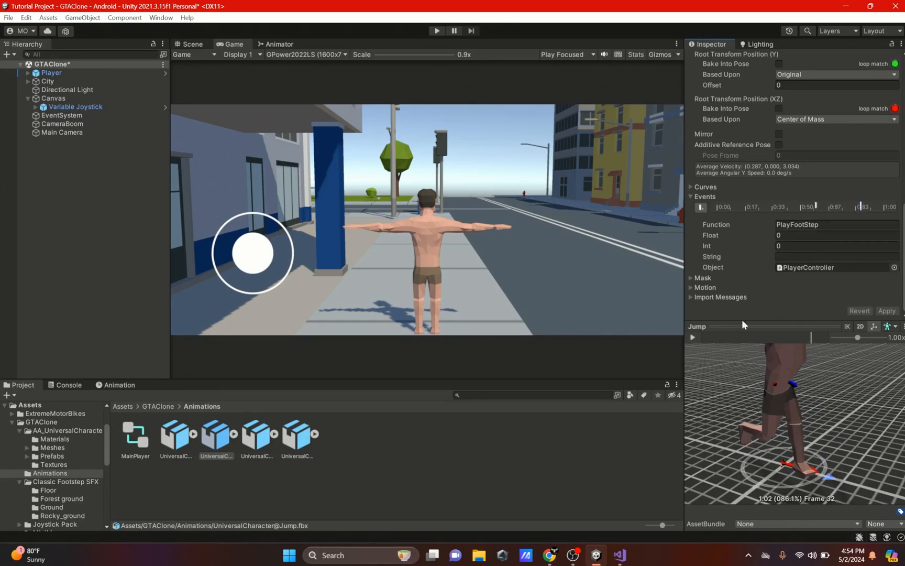
{"action": "scroll", "coordinate": [759, 314], "scroll_direction": "up", "scroll_amount": 8}
{"action": "left_click", "coordinate": [770, 524]}
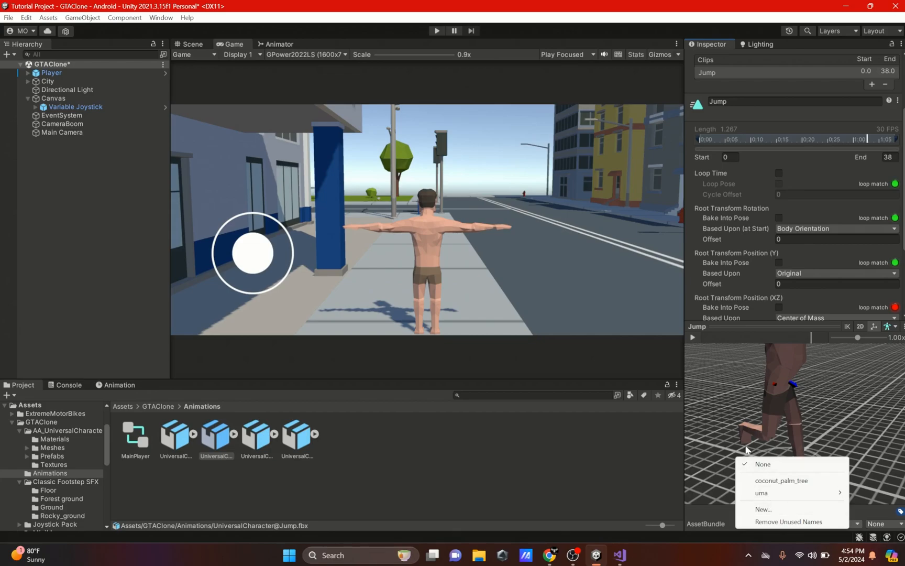
{"action": "left_click", "coordinate": [738, 328]}
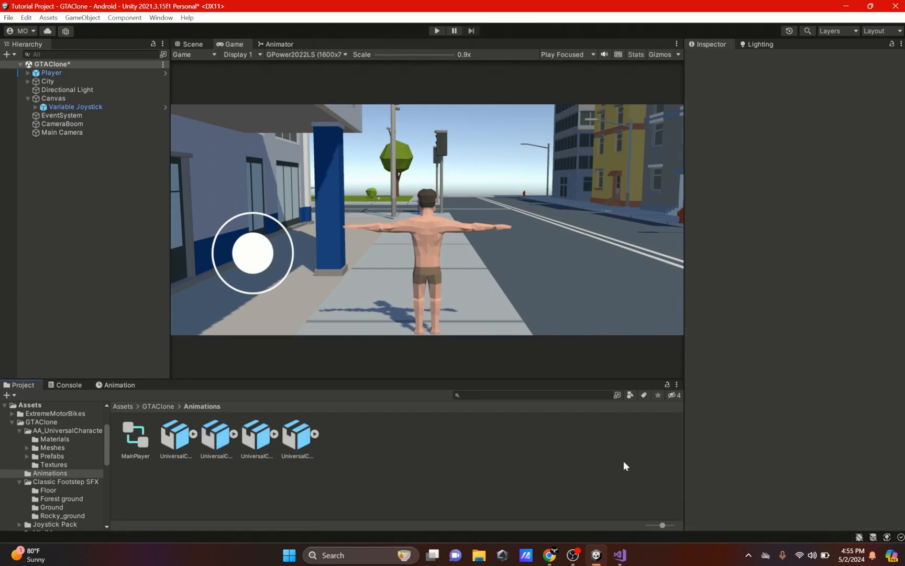
Add a TextMeshPro button named JumpButton under the Canvas and reveal its child text object.
{"action": "left_click", "coordinate": [62, 99]}
{"action": "right_click", "coordinate": [63, 99]}
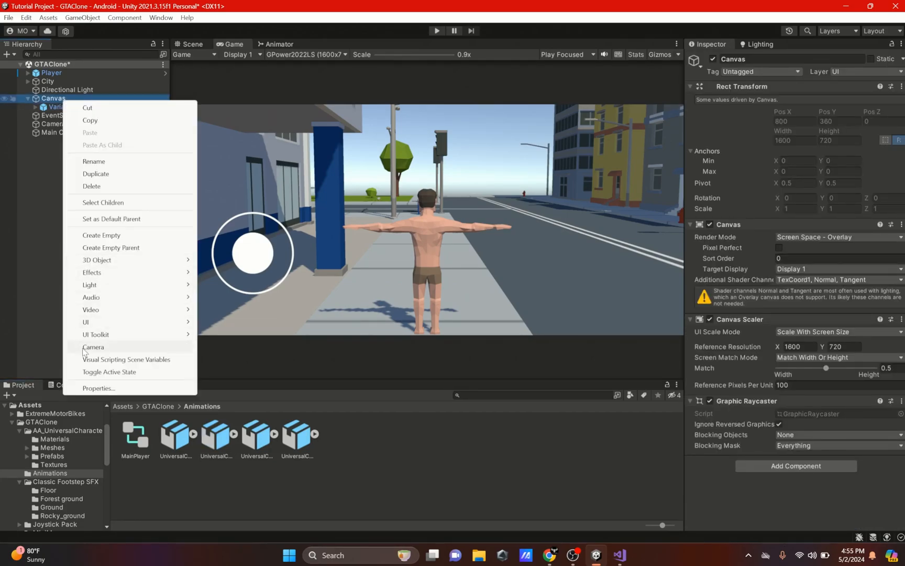
{"action": "mouse_move", "coordinate": [146, 323]}
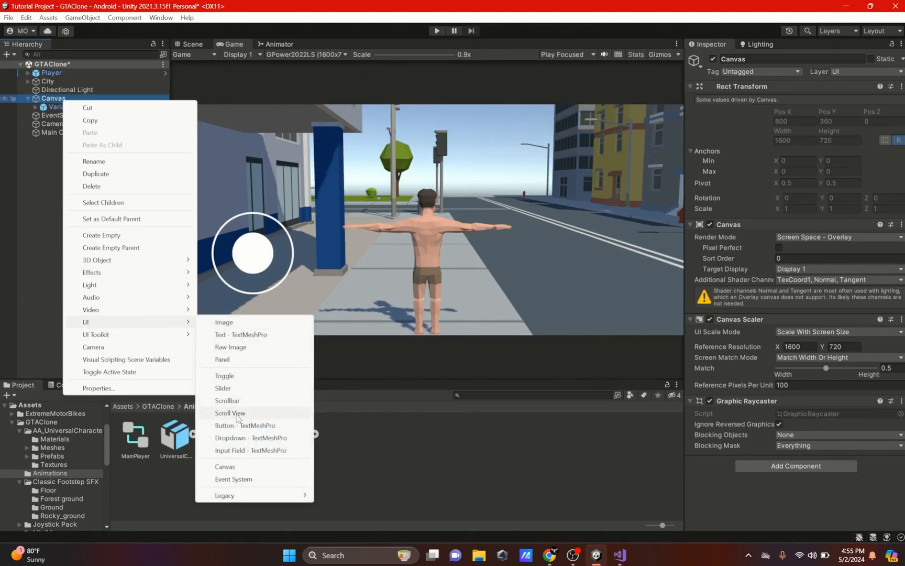
{"action": "left_click", "coordinate": [245, 426]}
{"action": "type", "text": "JumpButton"}
{"action": "key", "text": "Return"}
{"action": "left_click", "coordinate": [35, 116]}
Anchor JumpButton to the bottom right with its pivot and position, offset to about Pos X -58 and Pos Y 95.
{"action": "scroll", "coordinate": [786, 209], "scroll_direction": "up", "scroll_amount": 5}
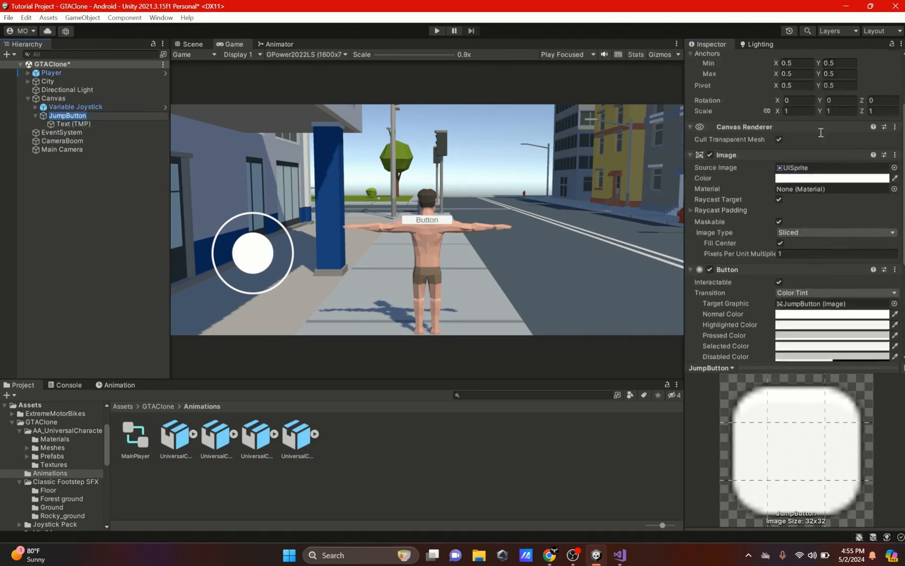
{"action": "left_click", "coordinate": [708, 116]}
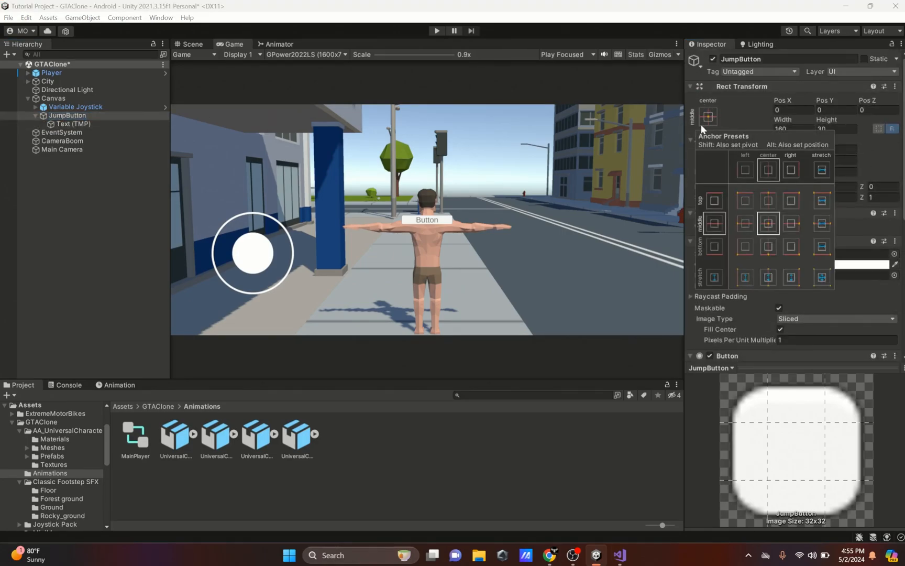
{"action": "key", "text": "shift+alt"}
{"action": "left_click", "coordinate": [793, 248], "text": "alt+shift"}
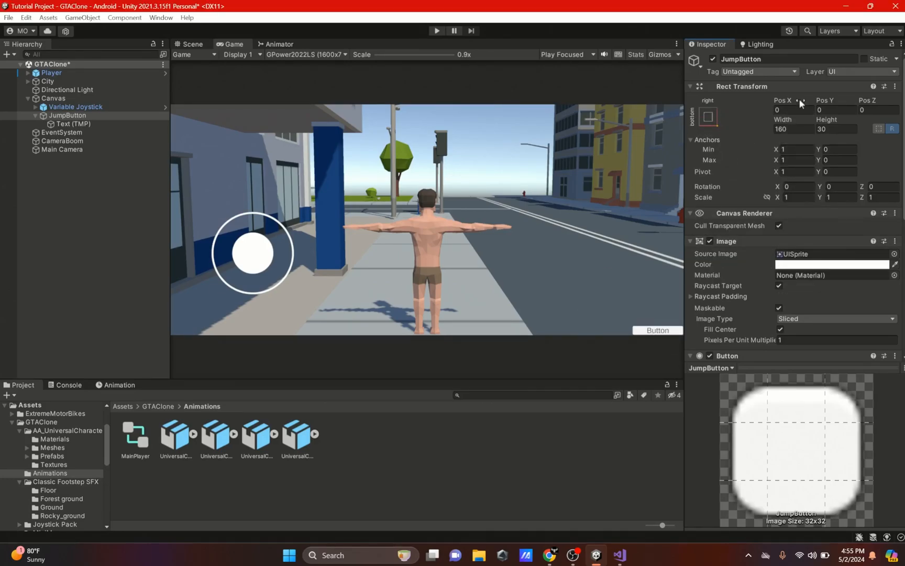
{"action": "left_click_drag", "start_coordinate": [828, 99], "coordinate": [713, 186]}
{"action": "left_click_drag", "start_coordinate": [784, 100], "coordinate": [787, 222]}
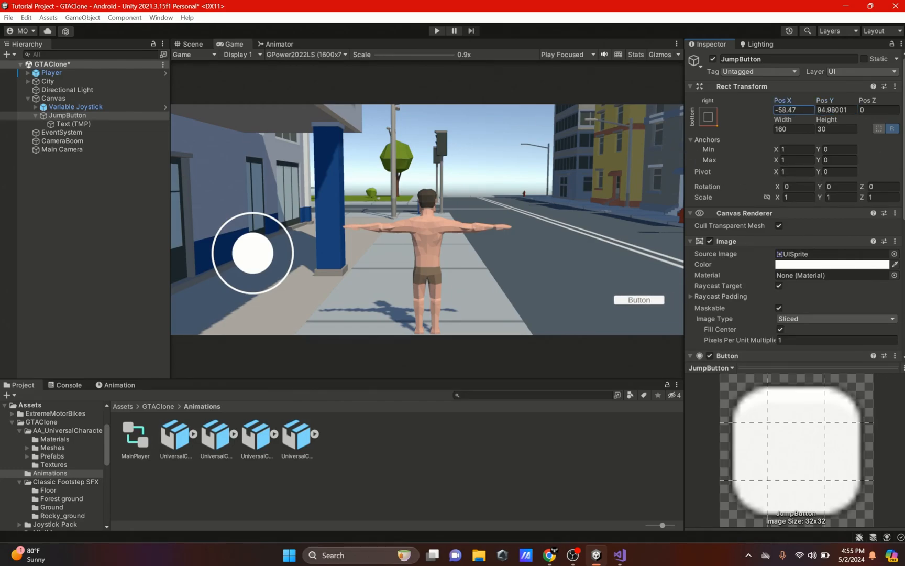
Set JumpButton's source image to the Knob sprite.
{"action": "left_click", "coordinate": [894, 253]}
{"action": "type", "text": "k"}
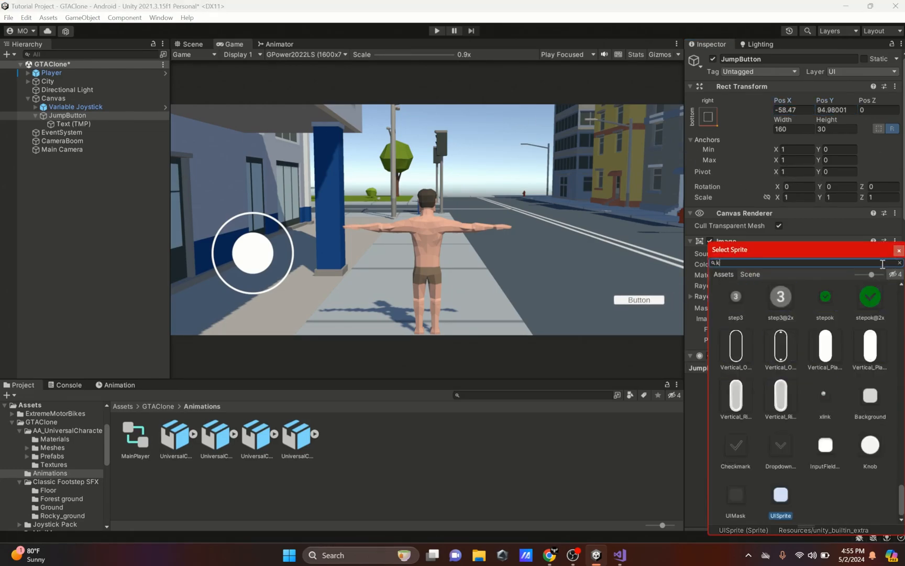
{"action": "type", "text": "n"}
{"action": "left_click", "coordinate": [778, 315]}
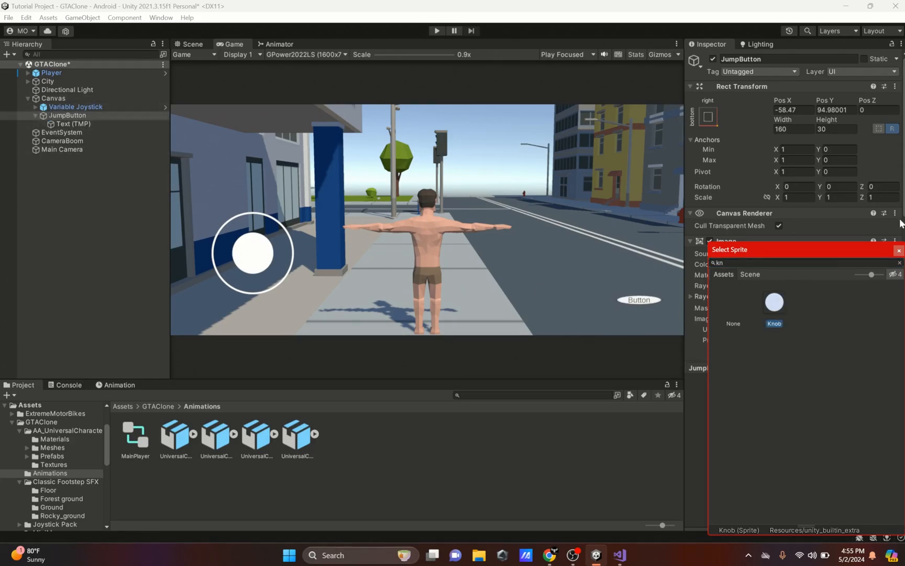
{"action": "left_click", "coordinate": [899, 251]}
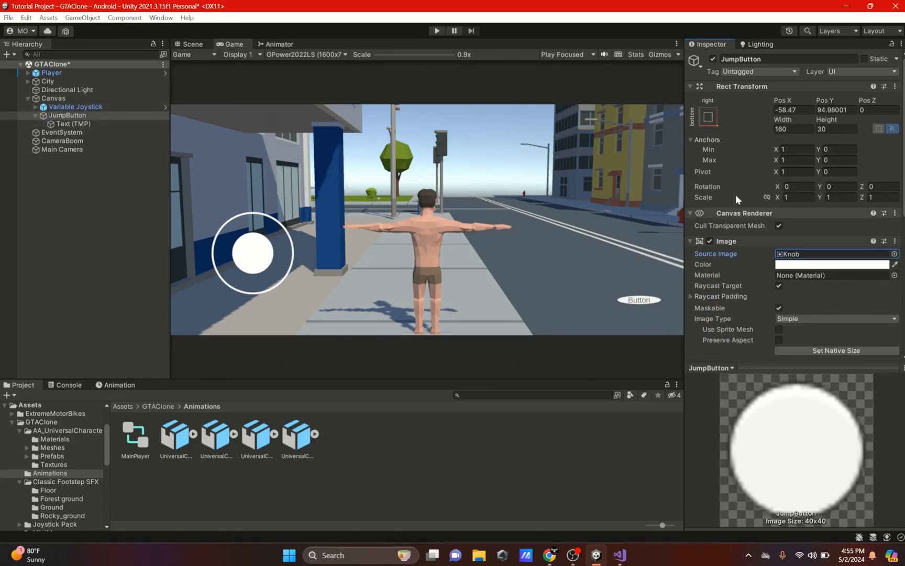
Resize JumpButton to width 200 and height 180, and lower its vertical position slightly.
{"action": "left_click", "coordinate": [805, 129]}
{"action": "type", "text": "200"}
{"action": "key", "text": "Tab"}
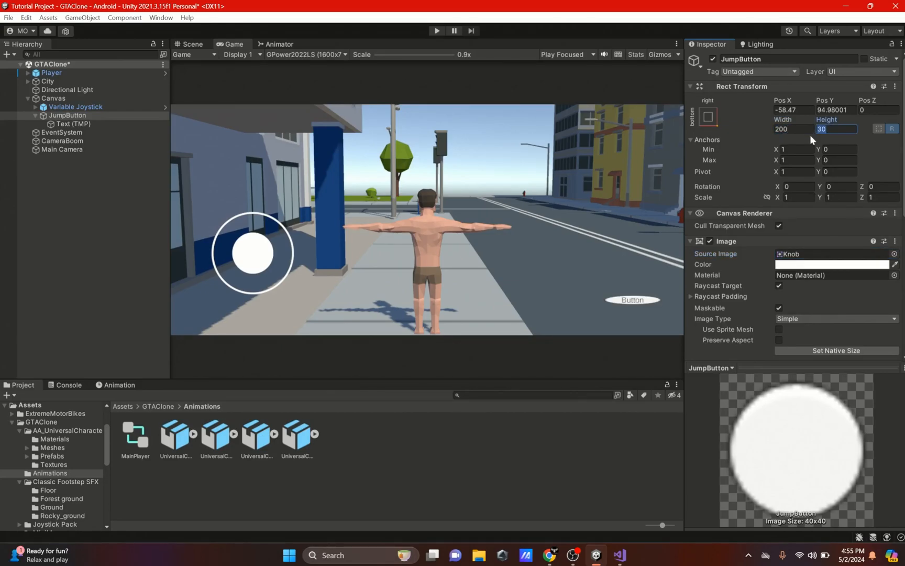
{"action": "type", "text": "180"}
{"action": "key", "text": "Return"}
{"action": "left_click_drag", "start_coordinate": [827, 101], "coordinate": [36, 223]}
Replace JumpButton's text child with a UI Image child and open the source sprite selection for it.
{"action": "right_click", "coordinate": [62, 123]}
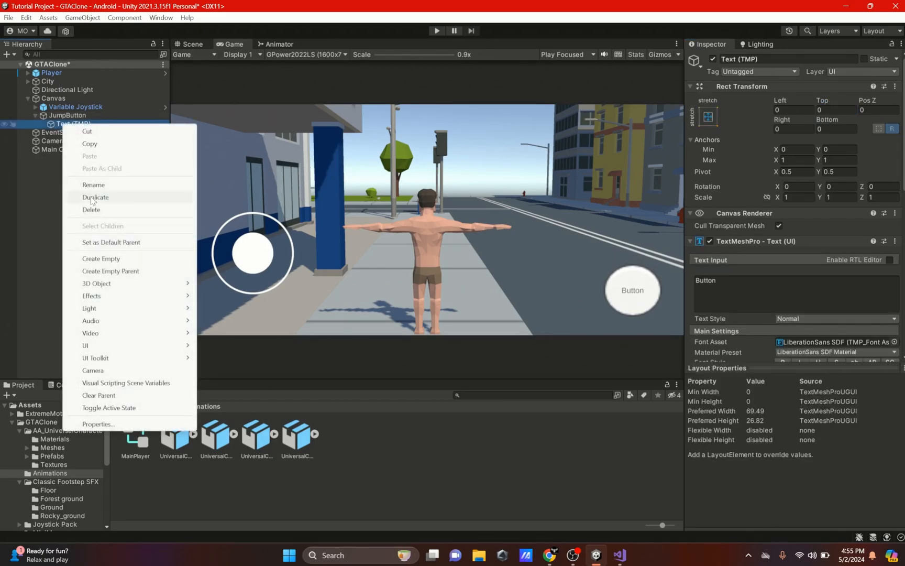
{"action": "left_click", "coordinate": [84, 208]}
{"action": "right_click", "coordinate": [84, 115]}
{"action": "mouse_move", "coordinate": [142, 337]}
{"action": "left_click", "coordinate": [244, 335]}
{"action": "left_click", "coordinate": [895, 253]}
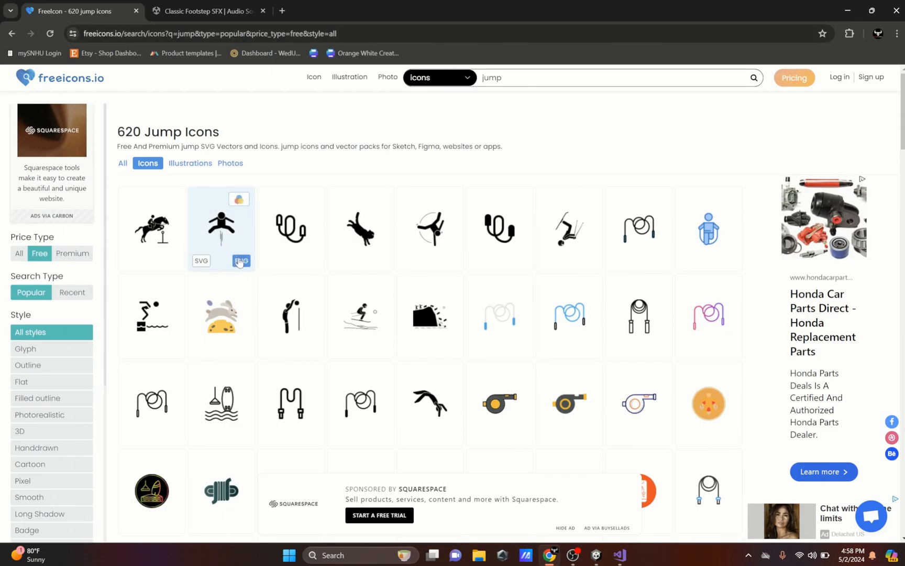
Start the PNG download of the jumping-child icon on freeicons.io and read the site's attribution guidelines.
{"action": "left_click", "coordinate": [240, 261]}
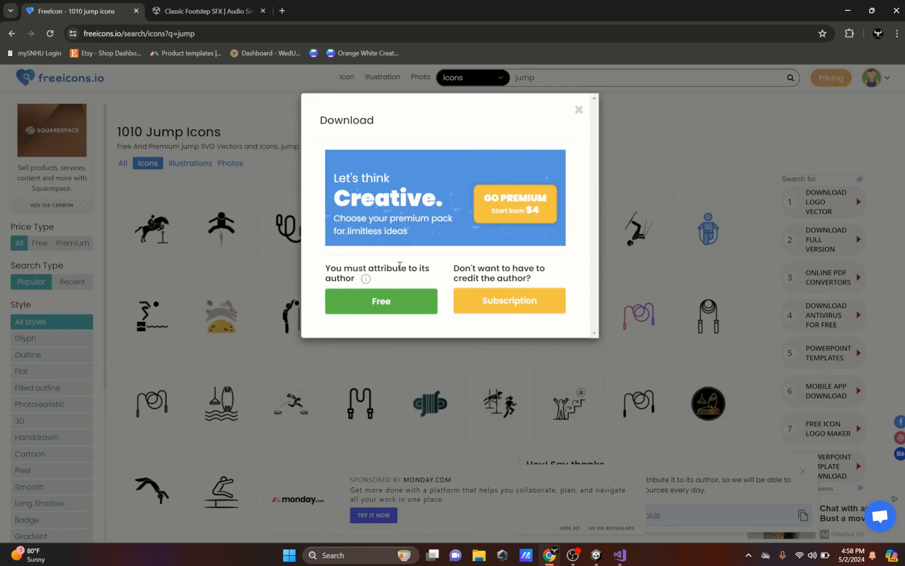
{"action": "left_click", "coordinate": [365, 279]}
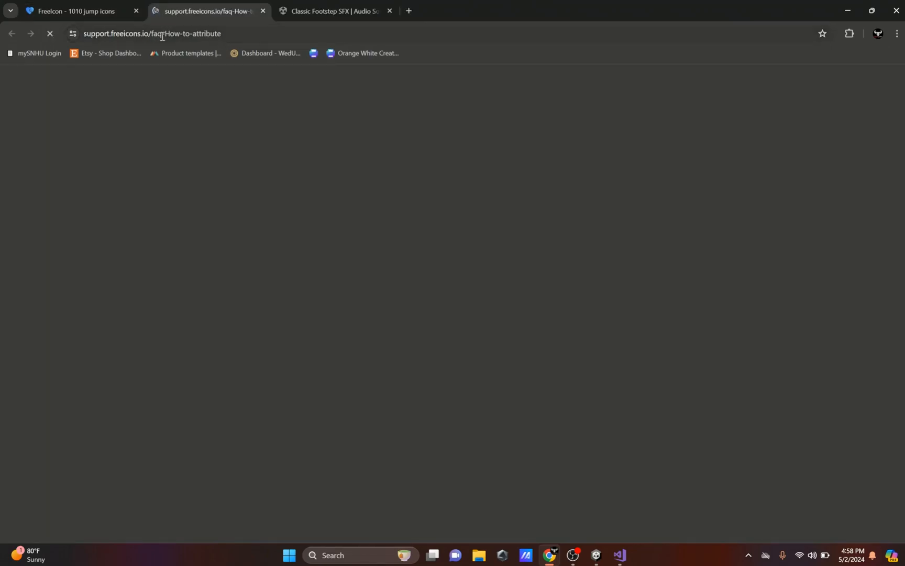
{"action": "scroll", "coordinate": [314, 315], "scroll_direction": "down", "scroll_amount": 4}
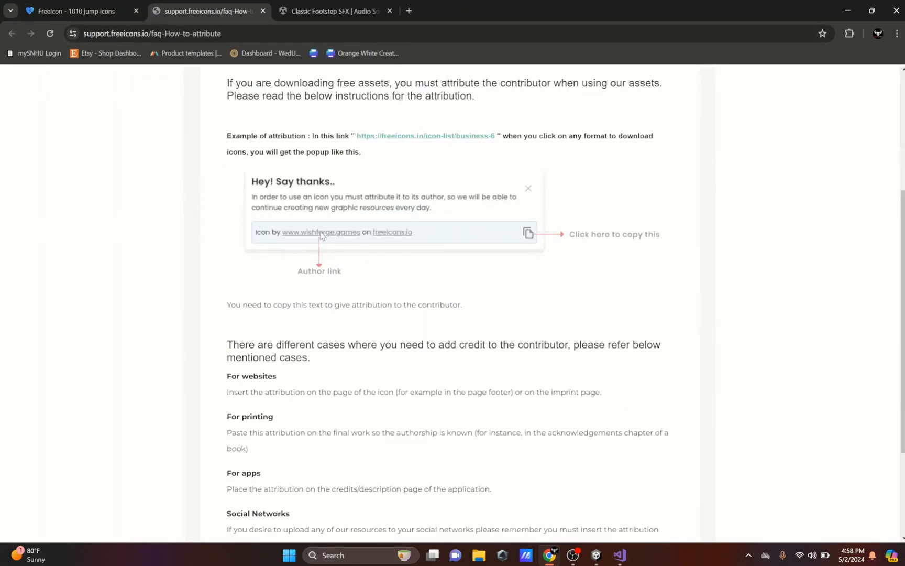
{"action": "scroll", "coordinate": [278, 313], "scroll_direction": "up", "scroll_amount": 2}
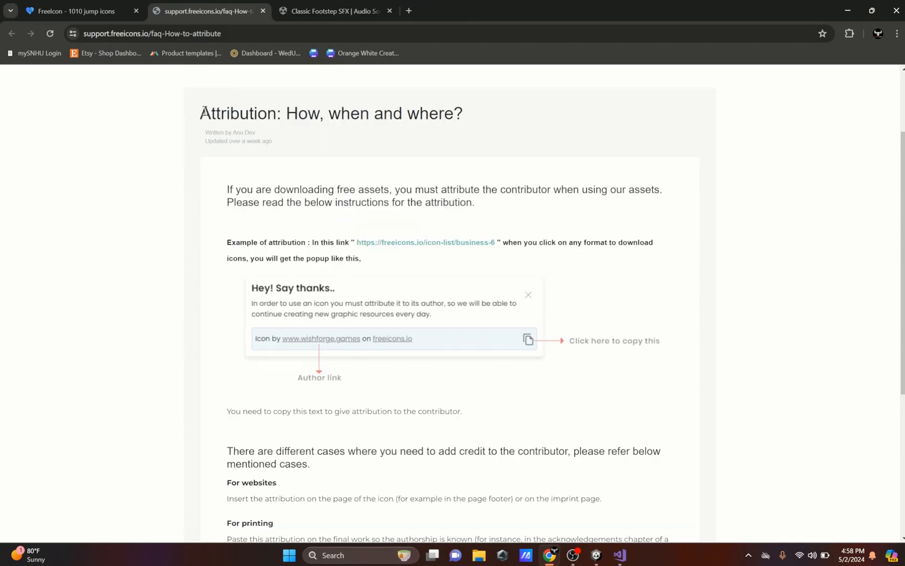
{"action": "left_click_drag", "start_coordinate": [202, 112], "coordinate": [276, 114]}
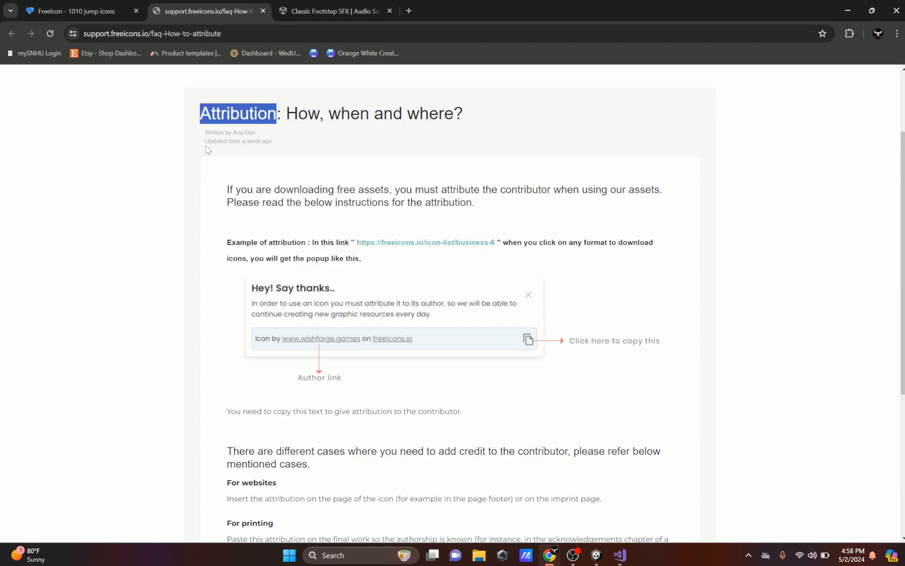
{"action": "left_click", "coordinate": [97, 7]}
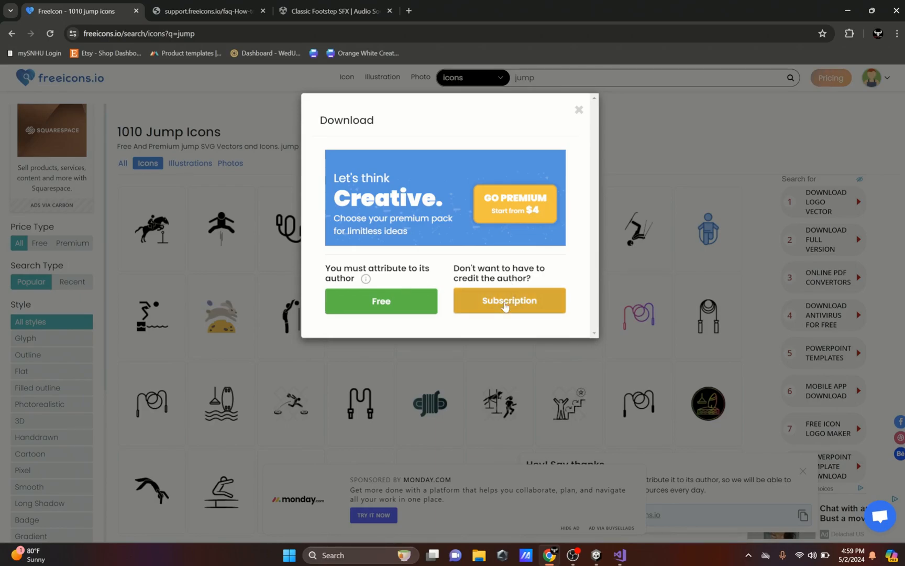
Download the icon with the free attribution option and import the PNG into the Textures folder in Unity.
{"action": "left_click", "coordinate": [357, 310]}
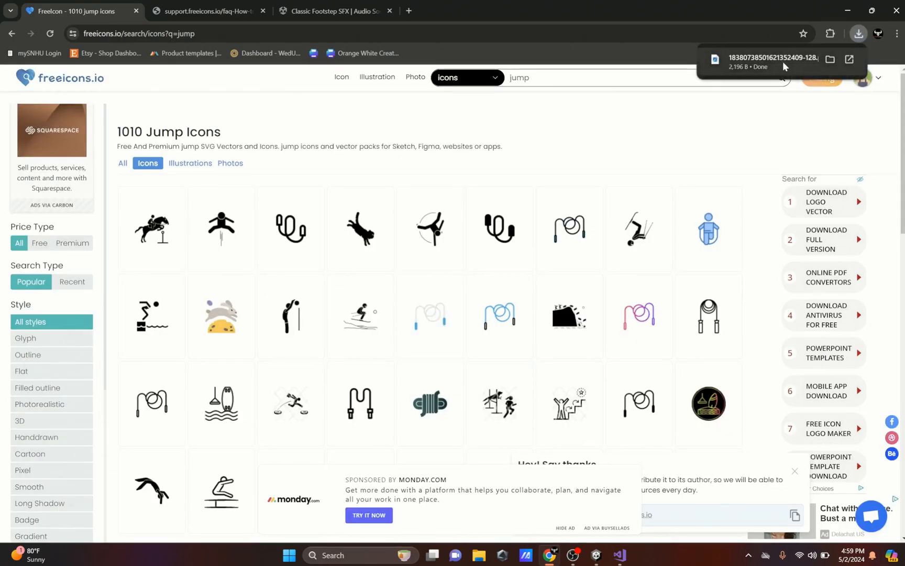
{"action": "left_click", "coordinate": [596, 555]}
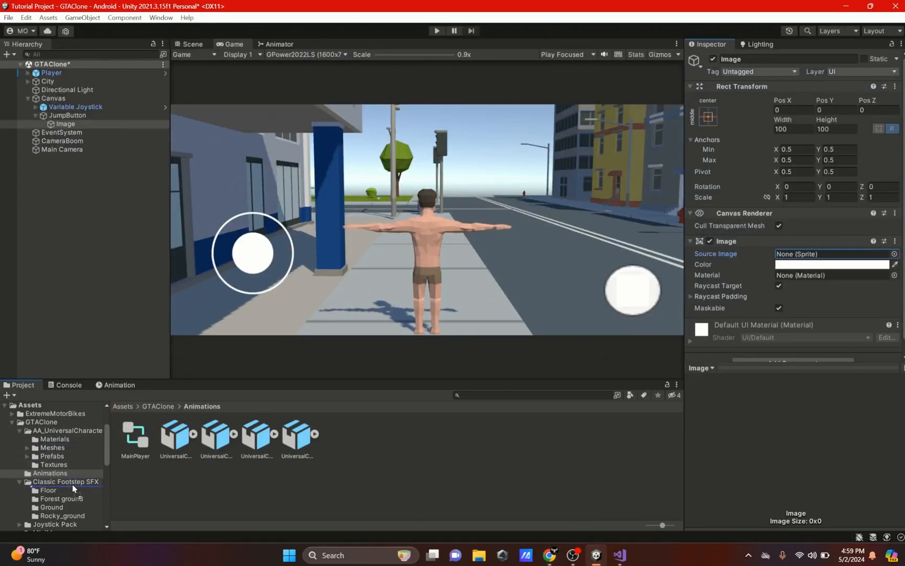
Return to freeicons.io, examine the jumping-child icon's details page for its author and licence information, and minimize the browser.
{"action": "left_click", "coordinate": [555, 558]}
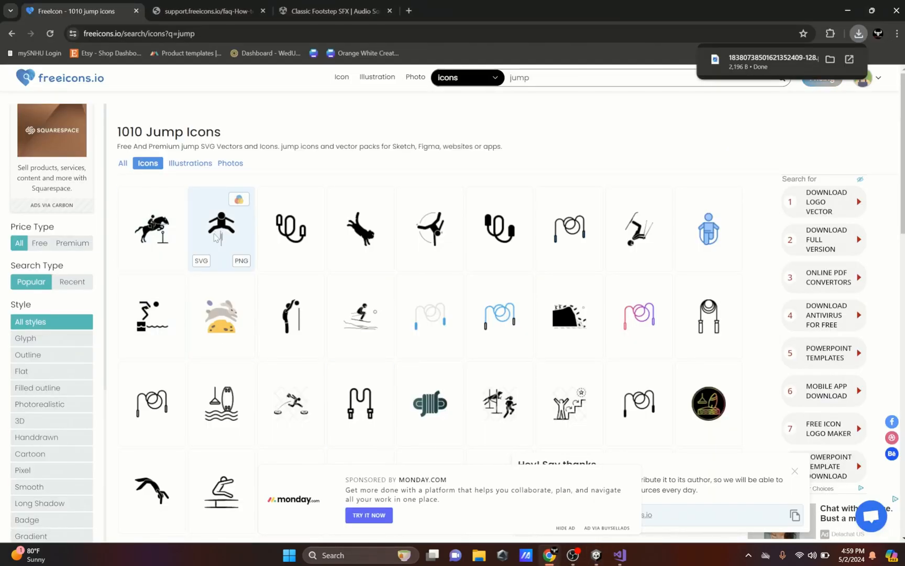
{"action": "left_click", "coordinate": [219, 233]}
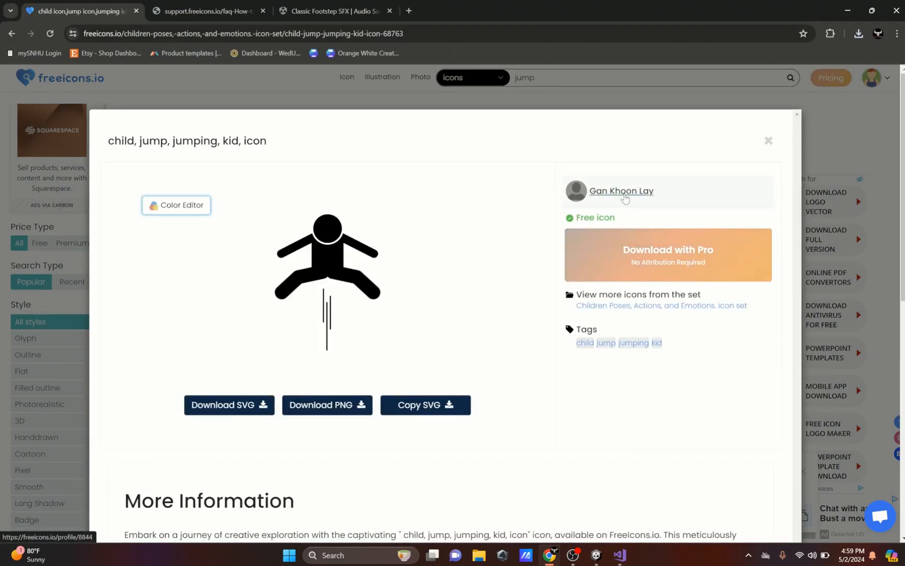
{"action": "scroll", "coordinate": [625, 198], "scroll_direction": "down", "scroll_amount": 3}
{"action": "scroll", "coordinate": [572, 258], "scroll_direction": "up", "scroll_amount": 3}
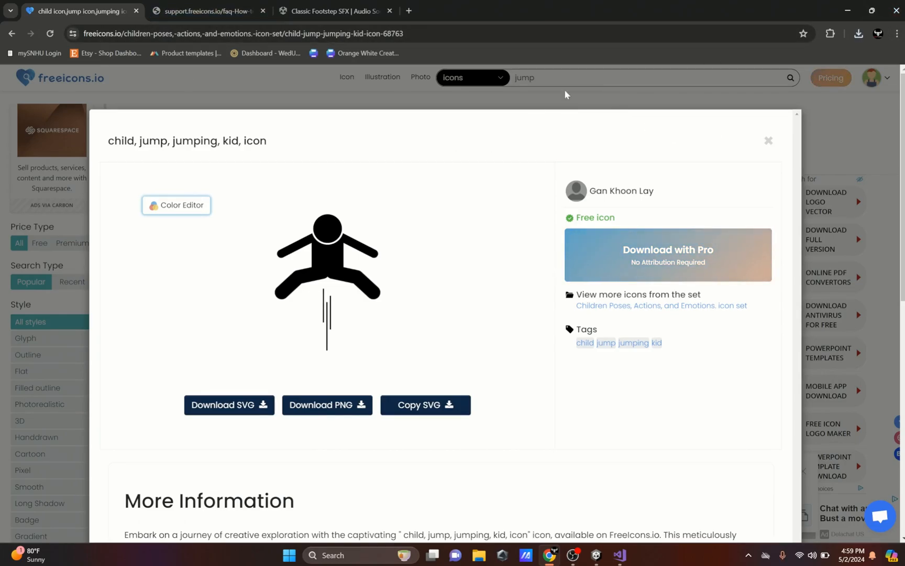
{"action": "left_click", "coordinate": [847, 10]}
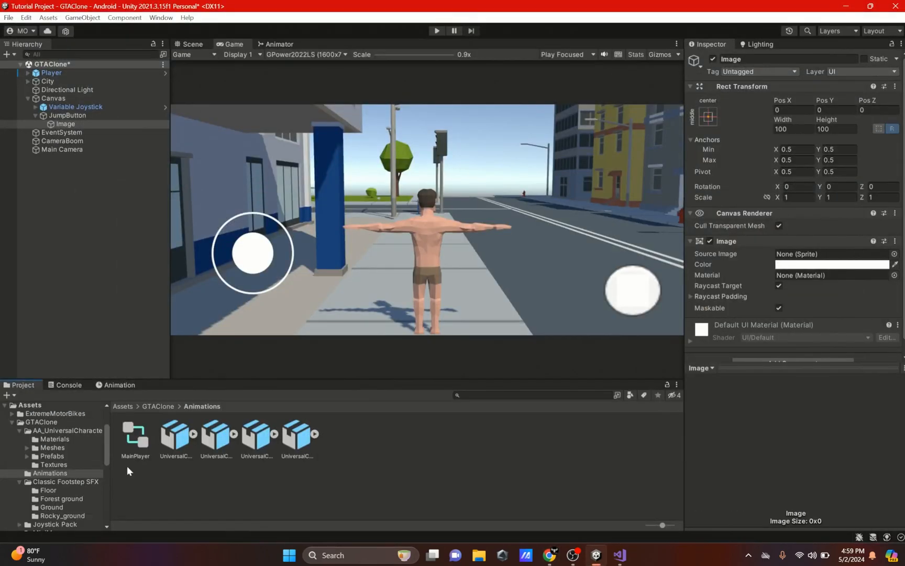
Set the imported jump icon PNG in the Textures folder to texture type Sprite (2D and UI) with Sprite Mode Single and apply the import settings.
{"action": "left_click", "coordinate": [54, 462]}
{"action": "left_click_drag", "start_coordinate": [146, 442], "coordinate": [775, 283]}
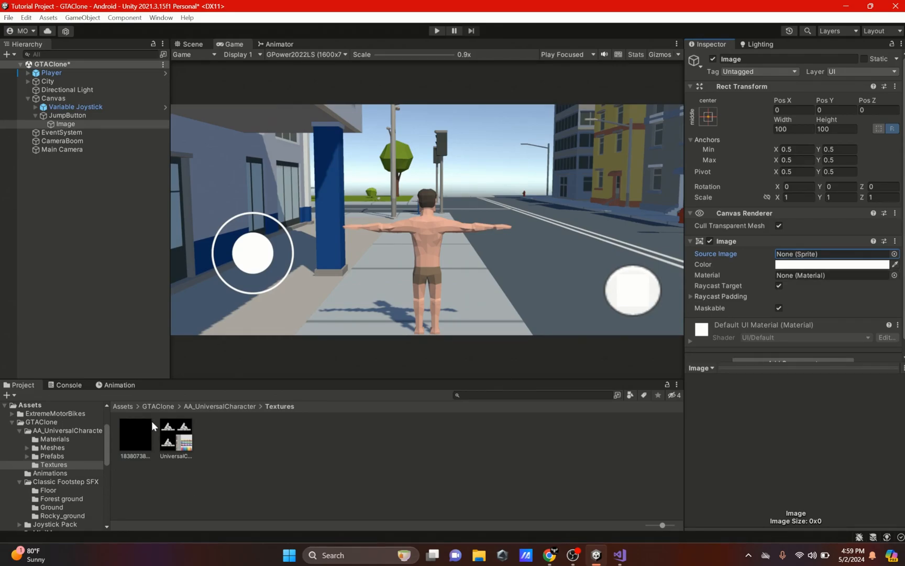
{"action": "left_click", "coordinate": [147, 432]}
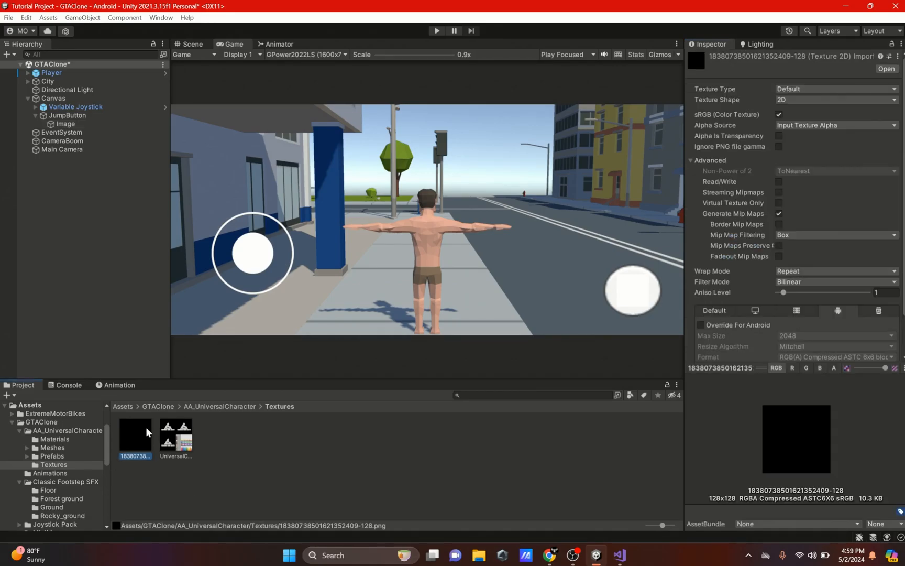
{"action": "left_click", "coordinate": [791, 93]}
{"action": "left_click", "coordinate": [797, 135]}
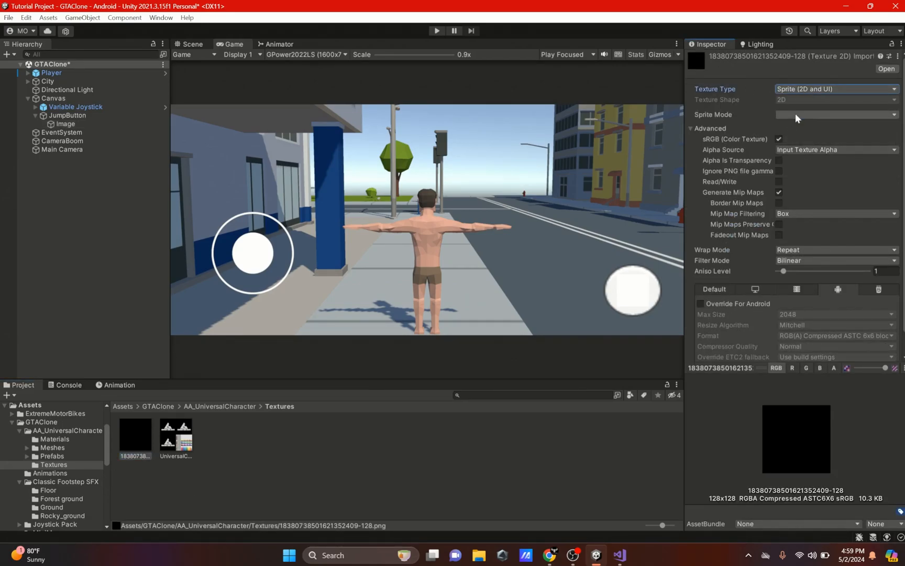
{"action": "left_click", "coordinate": [797, 115]}
{"action": "left_click", "coordinate": [799, 127]}
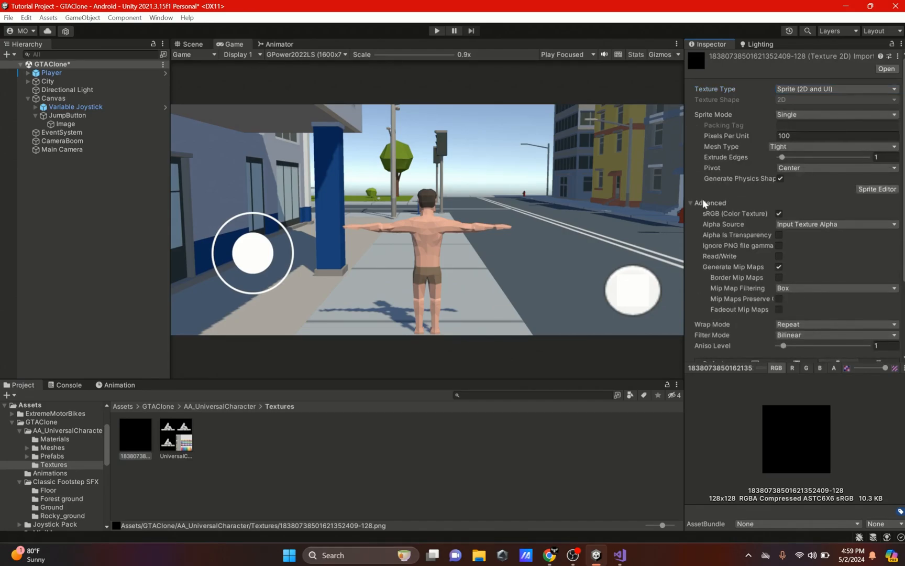
{"action": "scroll", "coordinate": [785, 186], "scroll_direction": "down", "scroll_amount": 3}
{"action": "scroll", "coordinate": [784, 192], "scroll_direction": "down", "scroll_amount": 1}
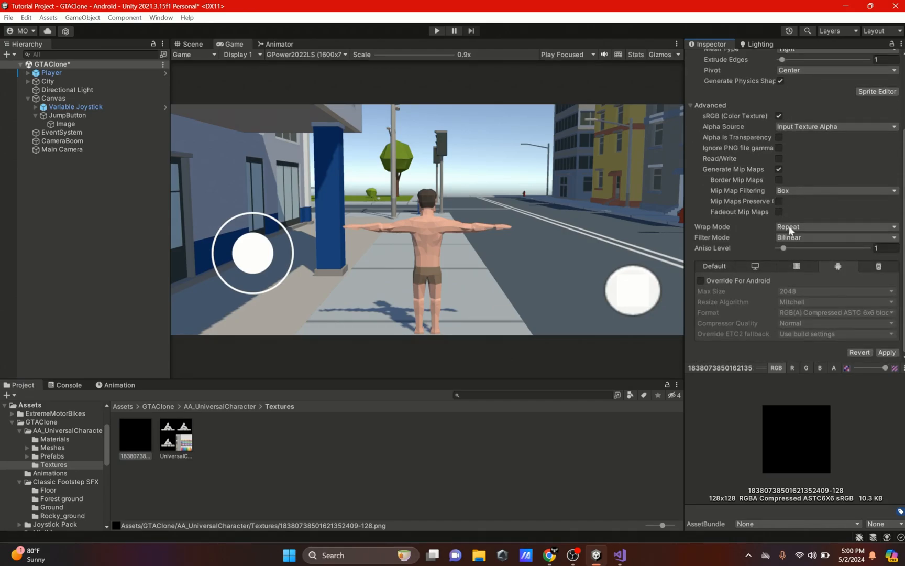
Assign the jump icon sprite as the Image child's source image and lower the alpha of JumpButton's image color to about 0.227.
{"action": "left_click", "coordinate": [66, 124]}
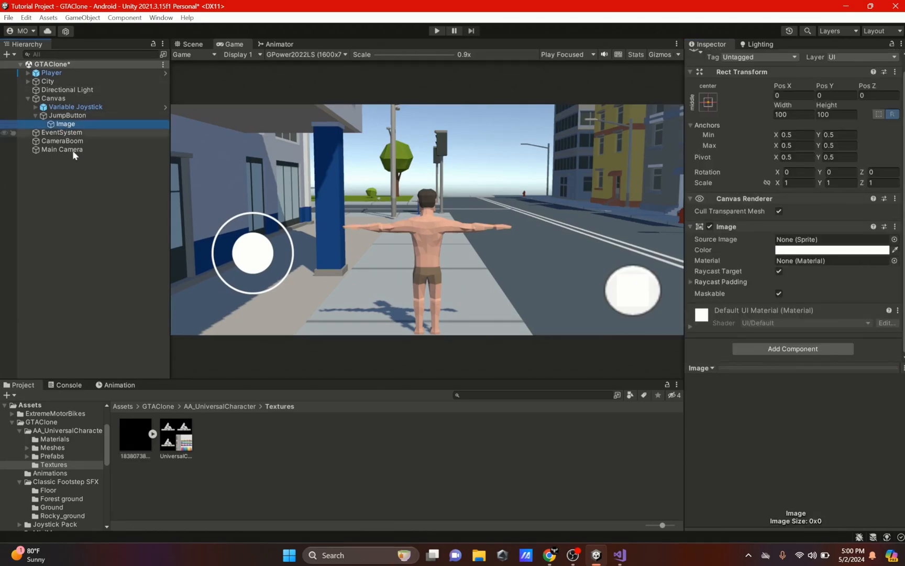
{"action": "left_click_drag", "start_coordinate": [130, 442], "coordinate": [820, 241]}
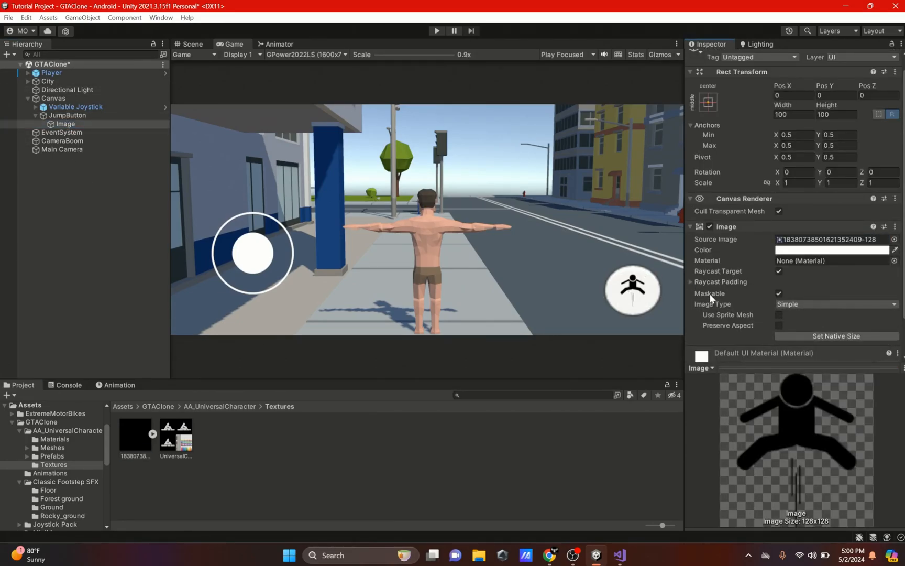
{"action": "left_click", "coordinate": [67, 116]}
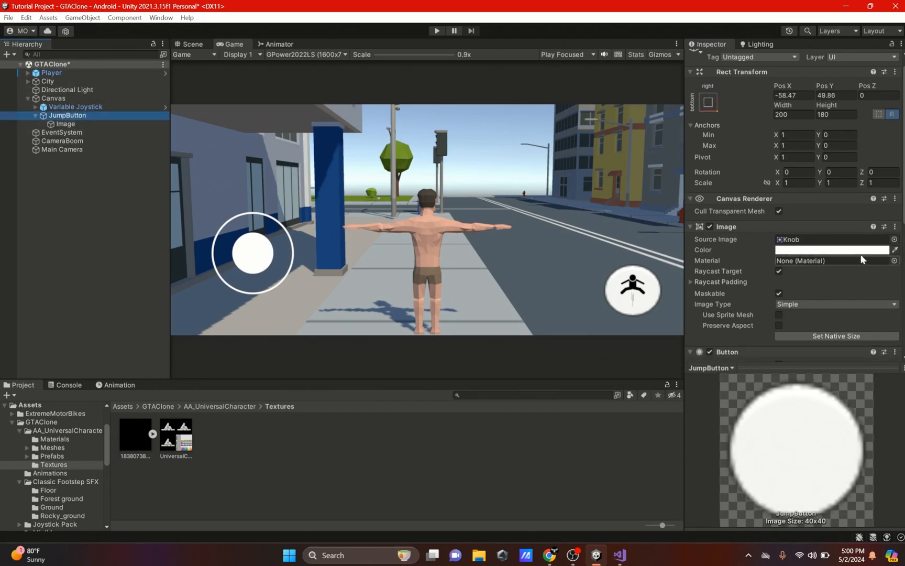
{"action": "left_click", "coordinate": [838, 250]}
{"action": "left_click_drag", "start_coordinate": [869, 459], "coordinate": [818, 465]}
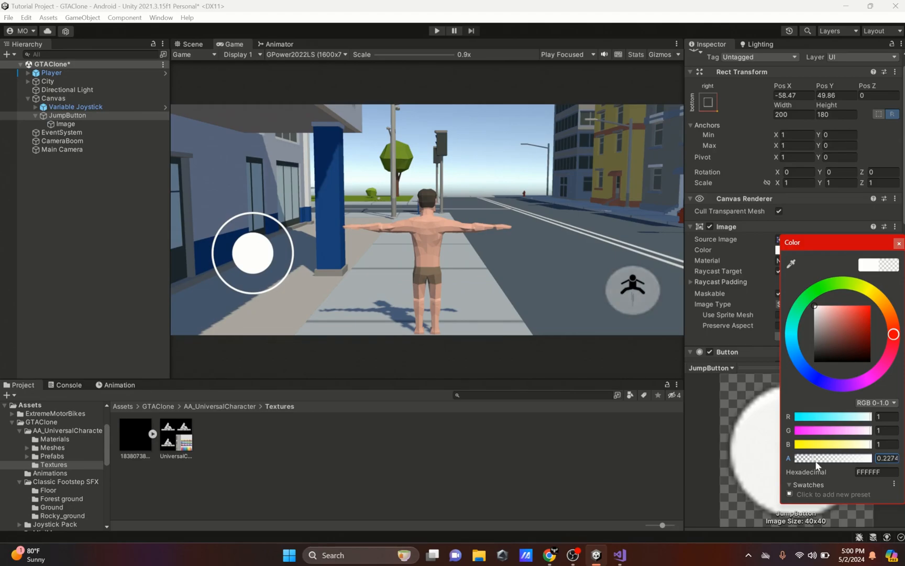
{"action": "left_click", "coordinate": [901, 256]}
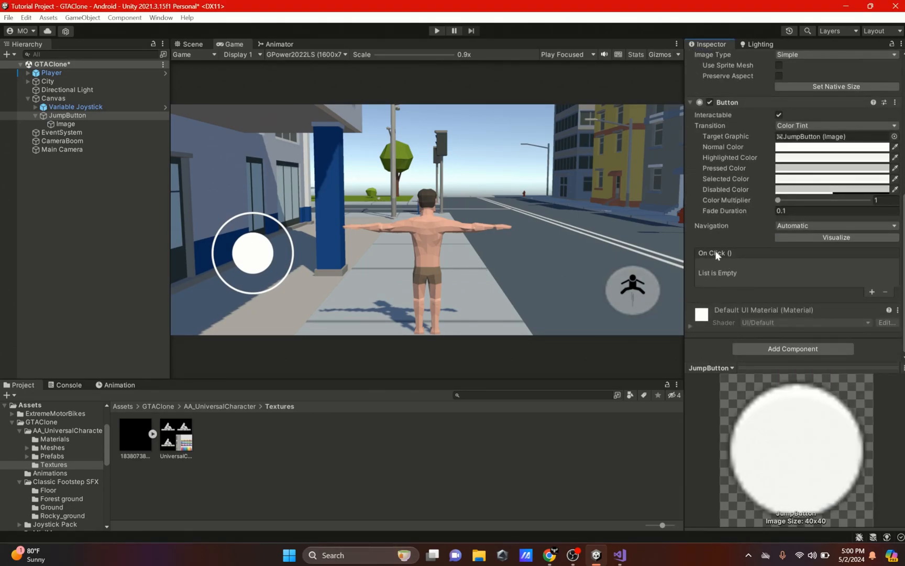
Add an On Click event to JumpButton with the Player as its target object and check the functions offered for PlayerController.
{"action": "left_click", "coordinate": [873, 292]}
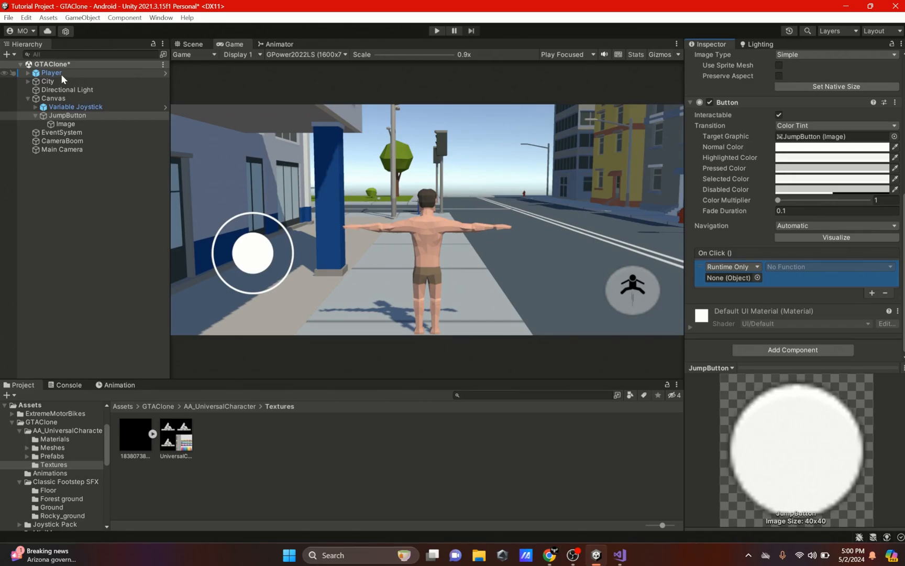
{"action": "left_click_drag", "start_coordinate": [60, 73], "coordinate": [732, 278]}
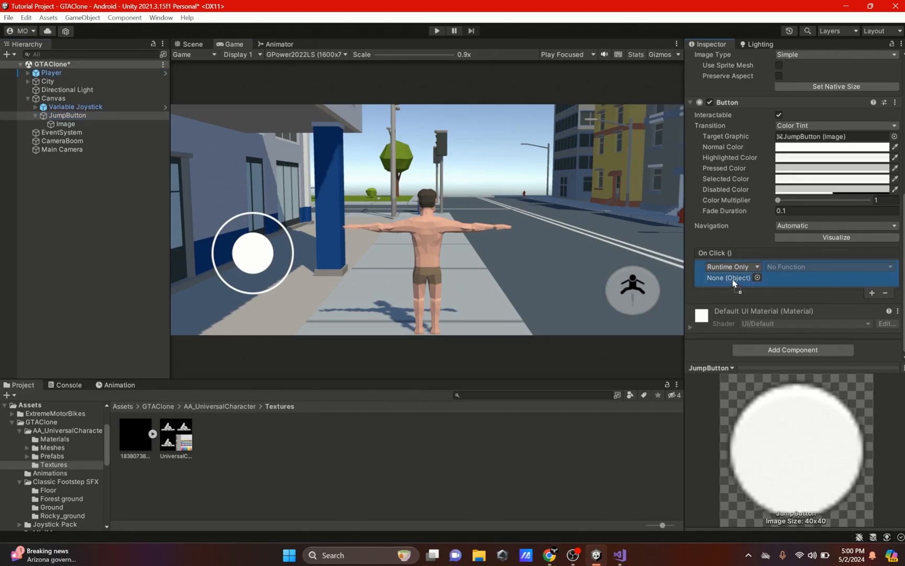
{"action": "left_click", "coordinate": [807, 267]}
{"action": "mouse_move", "coordinate": [803, 370]}
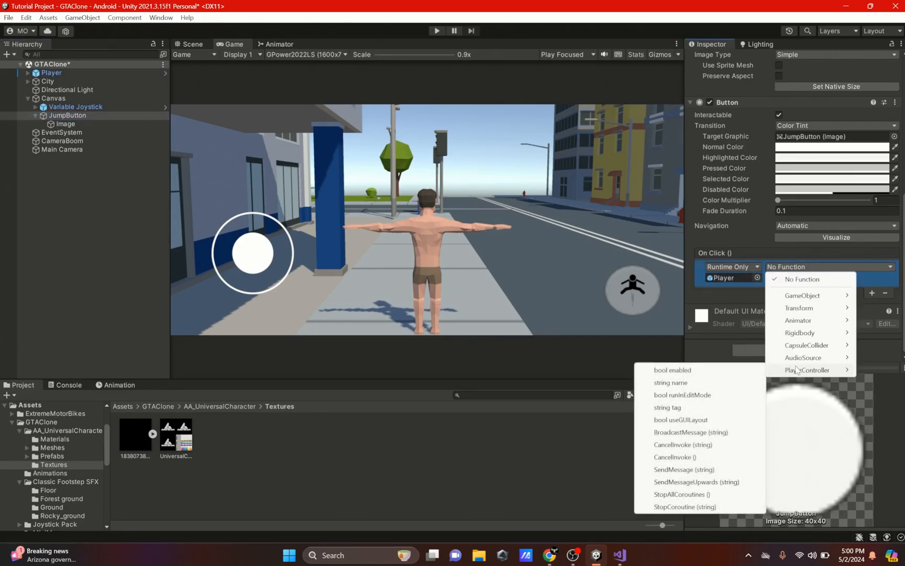
Switch to Visual Studio, add jumpForce to the serialized float fields of PlayerController, and save the script.
{"action": "left_click", "coordinate": [620, 555]}
{"action": "scroll", "coordinate": [245, 284], "scroll_direction": "down", "scroll_amount": 4}
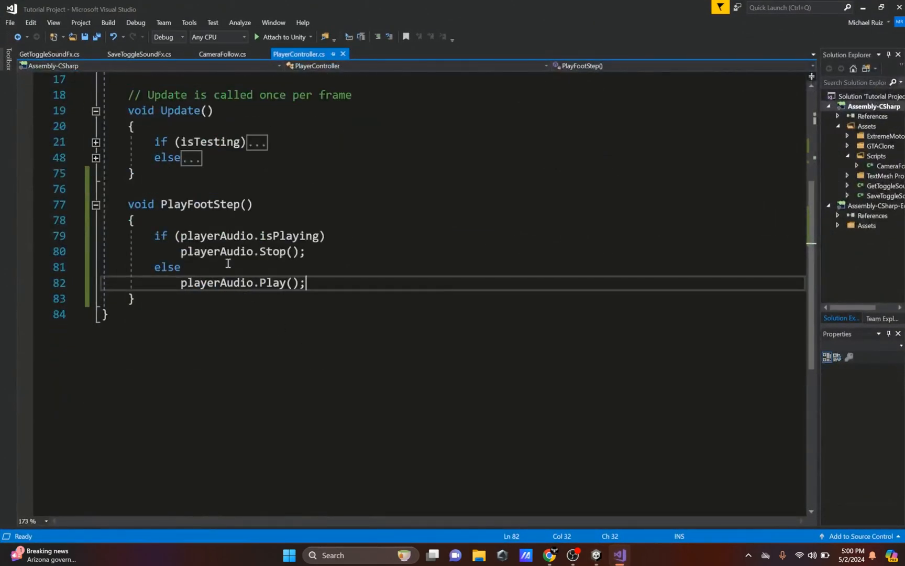
{"action": "left_click", "coordinate": [204, 180]}
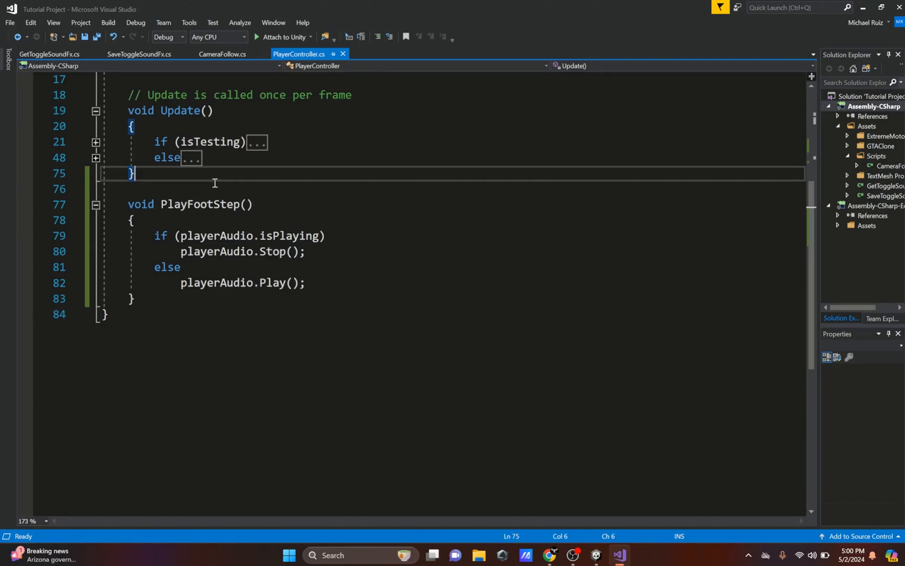
{"action": "scroll", "coordinate": [216, 183], "scroll_direction": "up", "scroll_amount": 4}
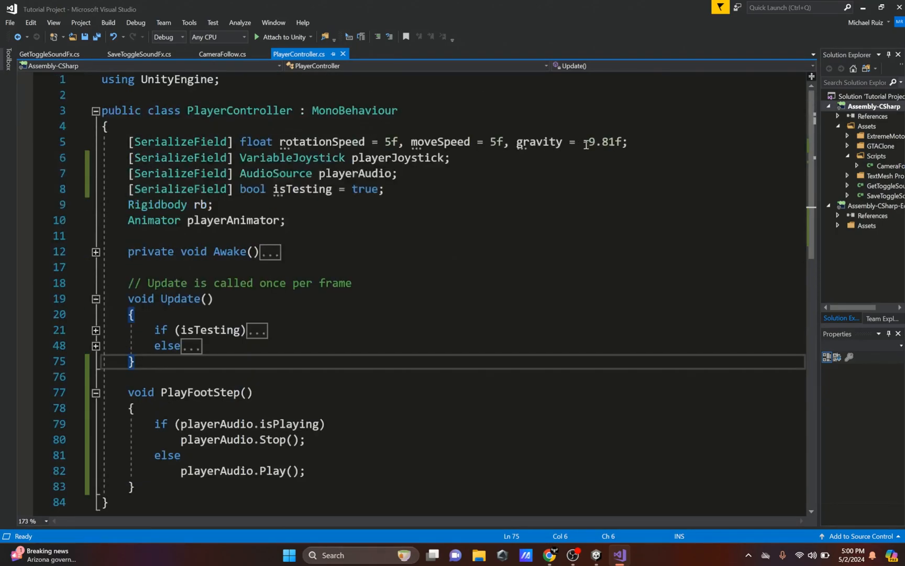
{"action": "left_click", "coordinate": [624, 148]}
{"action": "type", "text": ", jump"}
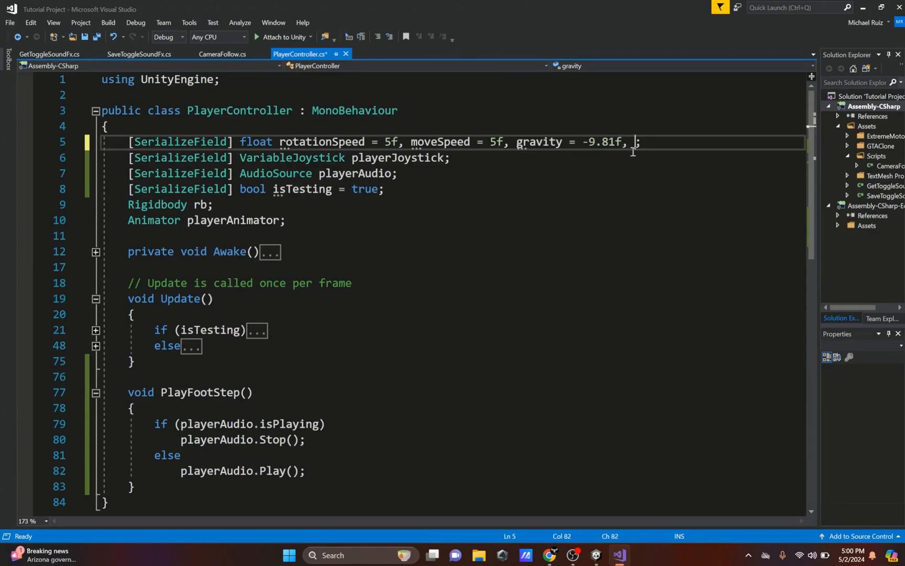
{"action": "type", "text": "Force"}
{"action": "key", "text": "ctrl+s"}
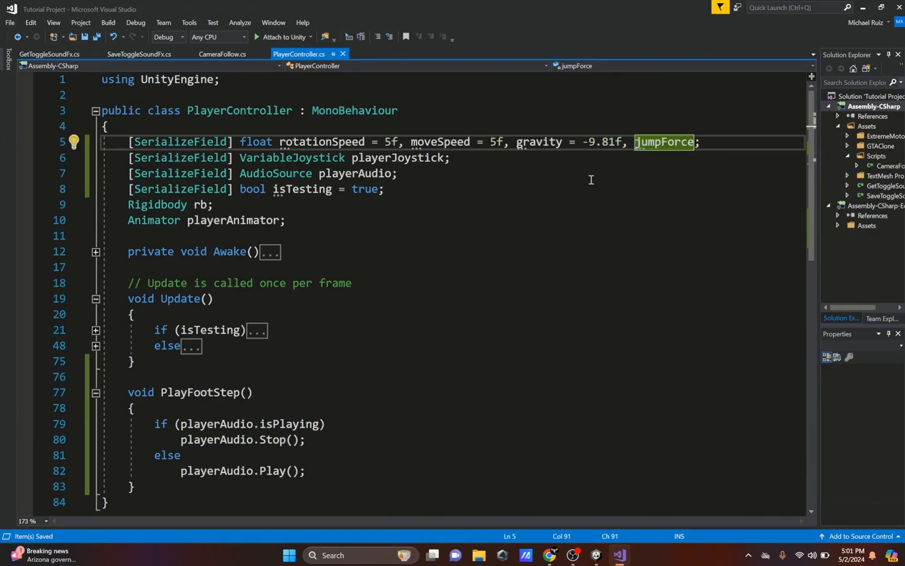
Give jumpForce a default of 5 and add a groundCheckRadius float with a default of 0.1f to the same declaration.
{"action": "type", "text": "=  10"}
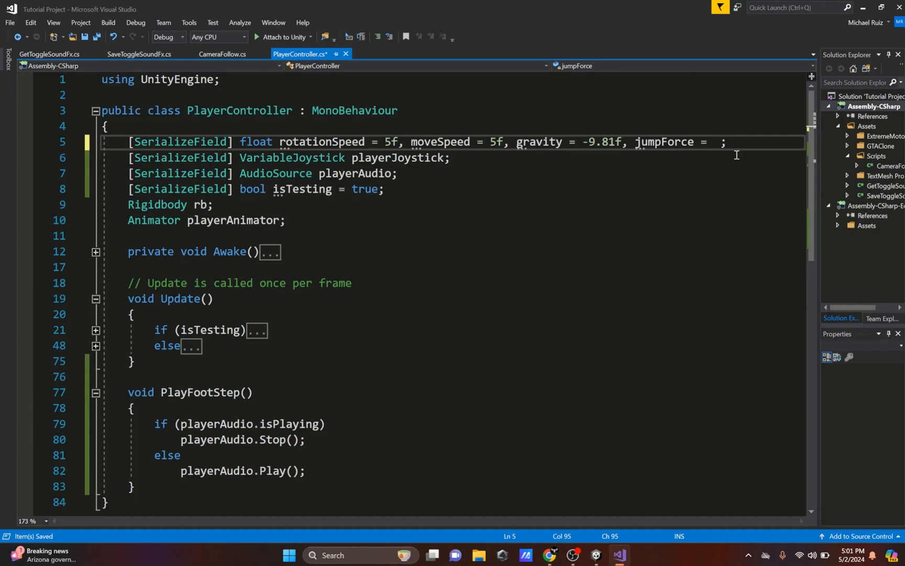
{"action": "key", "text": "BackSpace"}
{"action": "key", "text": "BackSpace"}
{"action": "type", "text": "5, g"}
{"action": "type", "text": "roundCheckRadius "}
{"action": "type", "text": "= 0"}
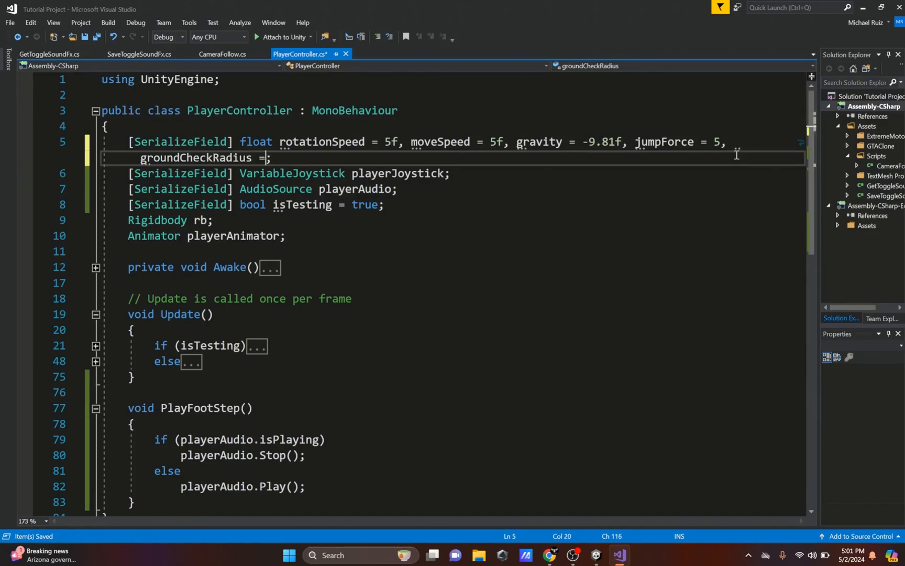
{"action": "key", "text": "BackSpace"}
{"action": "type", "text": "0.1f"}
Declare a serialized LayerMask field named groundLayer below the playerAudio field.
{"action": "key", "text": "Down"}
{"action": "key", "text": "Down"}
{"action": "key", "text": "Right"}
{"action": "key", "text": "Right"}
{"action": "key", "text": "Right"}
{"action": "key", "text": "Right"}
{"action": "key", "text": "End"}
{"action": "key", "text": "Return"}
{"action": "type", "text": "[ser"}
{"action": "key", "text": "Tab"}
{"action": "type", "text": "] "}
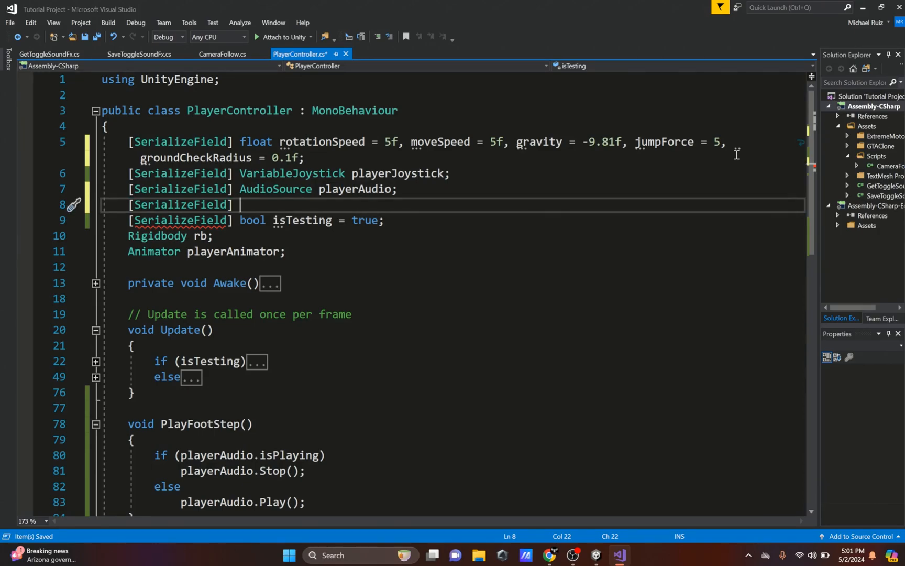
{"action": "type", "text": "Layer"}
{"action": "key", "text": "Tab"}
{"action": "type", "text": "grounc"}
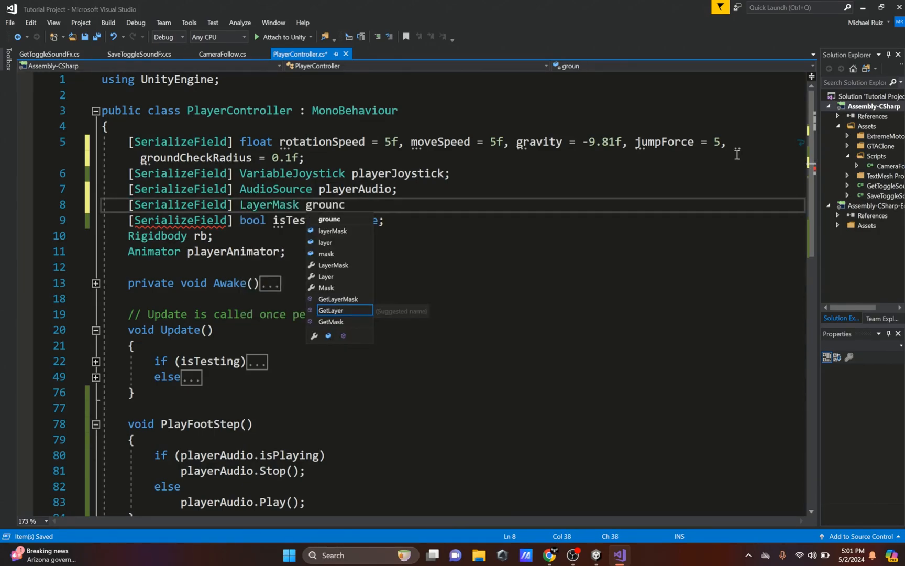
{"action": "key", "text": "BackSpace"}
{"action": "type", "text": "dLayer;"}
Declare a serialized Transform field named groundCheck below the groundLayer field.
{"action": "key", "text": "Return"}
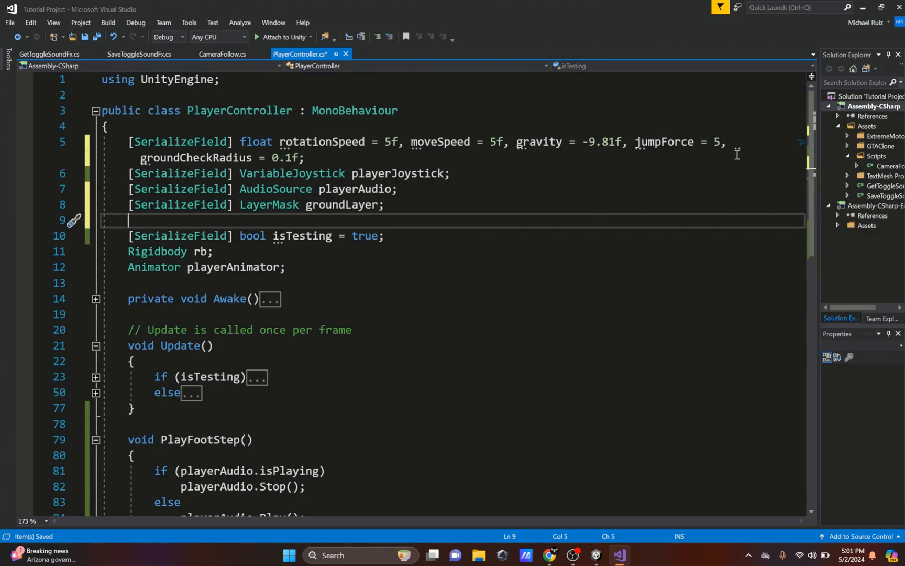
{"action": "type", "text": "[ser"}
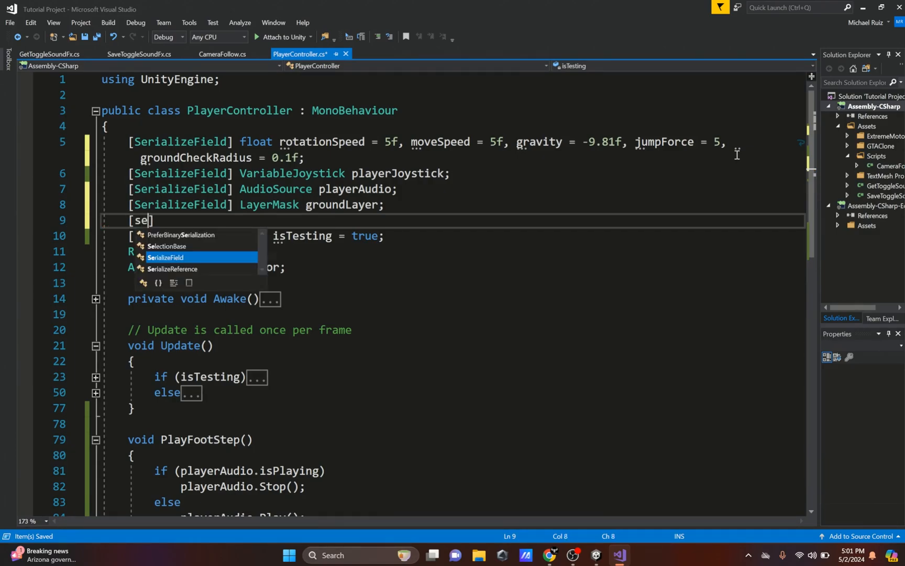
{"action": "key", "text": "Tab"}
{"action": "type", "text": "] tran"}
{"action": "key", "text": "Tab"}
{"action": "type", "text": "groundCheck;"}
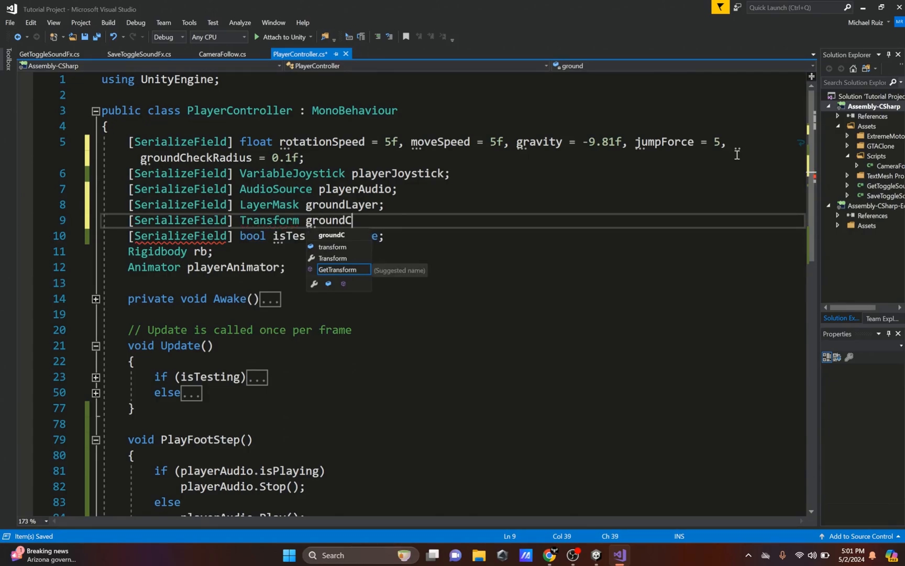
Declare a non-serialized bool isGrounded above the Rigidbody field, separated from the serialized fields by a blank line.
{"action": "key", "text": "Down"}
{"action": "key", "text": "Down"}
{"action": "key", "text": "Down"}
{"action": "key", "text": "Down"}
{"action": "key", "text": "Up"}
{"action": "key", "text": "Up"}
{"action": "key", "text": "Up"}
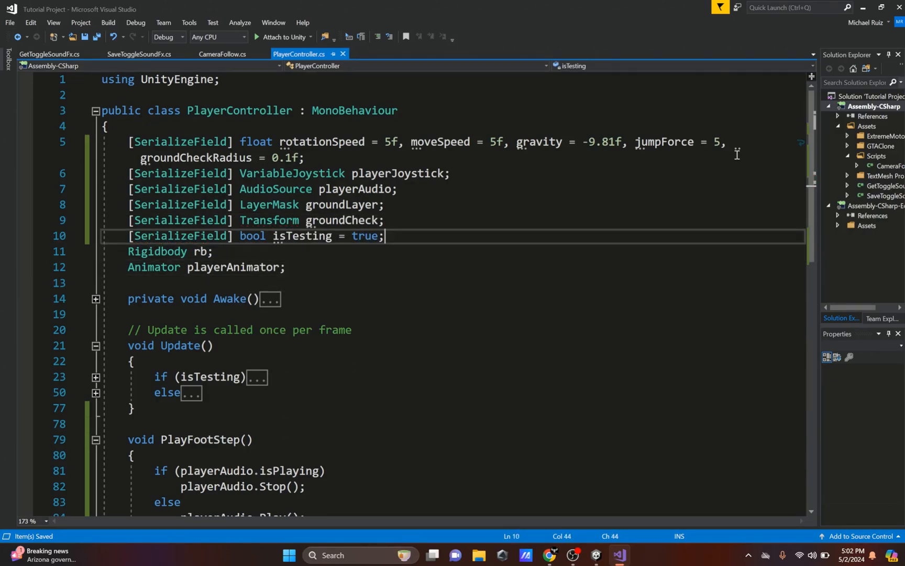
{"action": "key", "text": "Return"}
{"action": "key", "text": "Return"}
{"action": "type", "text": "bool "}
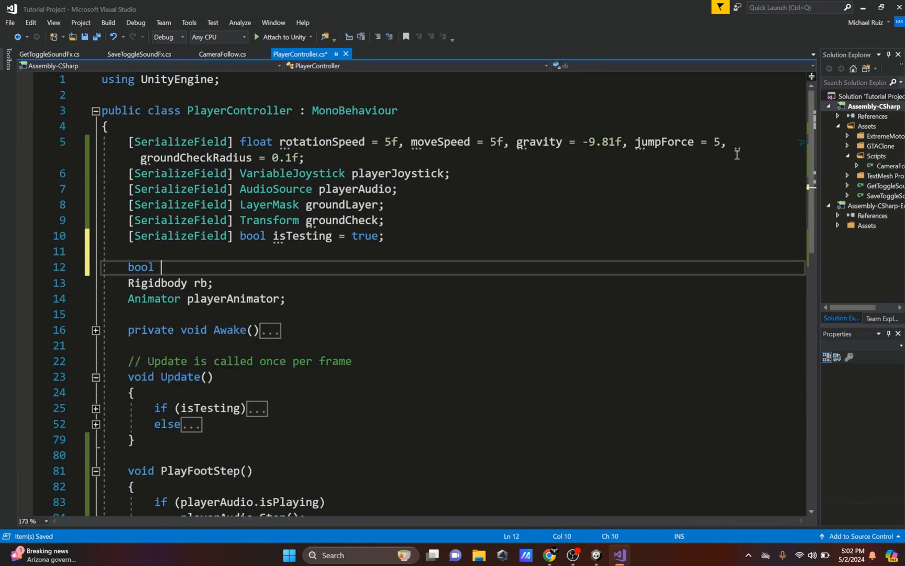
{"action": "type", "text": "isGrounded;"}
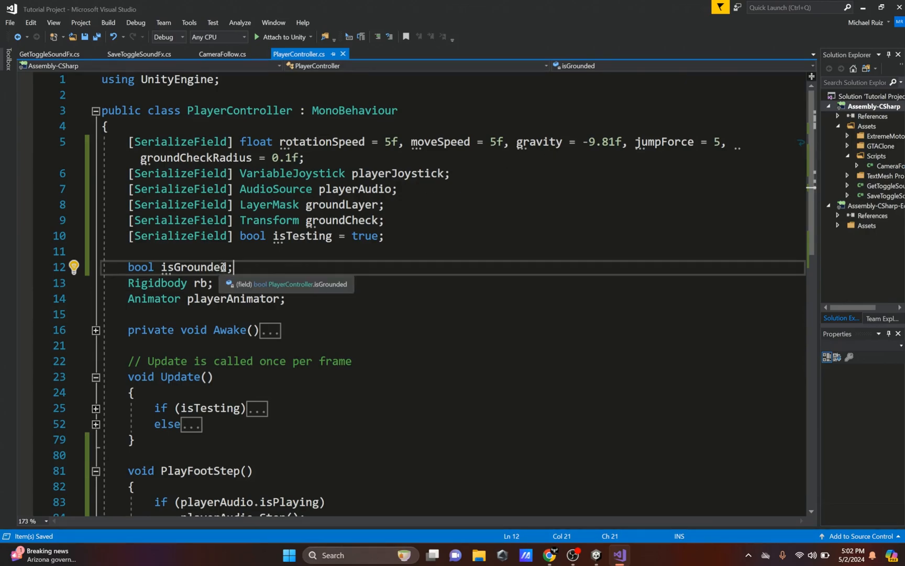
At the end of Update(), start assigning isGrounded from Physics.CheckSphere with groundCheck.position as the first argument.
{"action": "scroll", "coordinate": [240, 268], "scroll_direction": "down", "scroll_amount": 1}
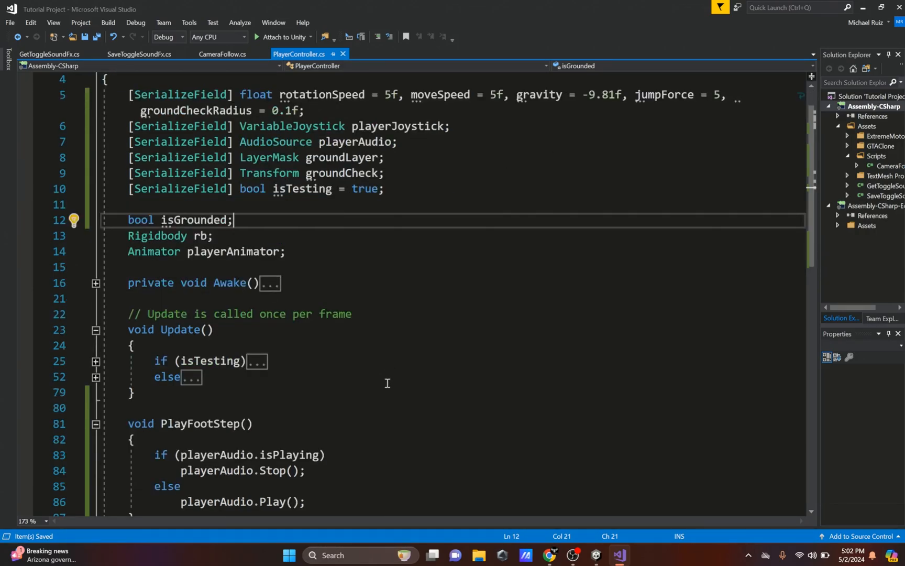
{"action": "scroll", "coordinate": [198, 384], "scroll_direction": "down", "scroll_amount": 3}
{"action": "left_click", "coordinate": [215, 235]}
{"action": "key", "text": "Return"}
{"action": "key", "text": "Return"}
{"action": "type", "text": "isGrounded = p"}
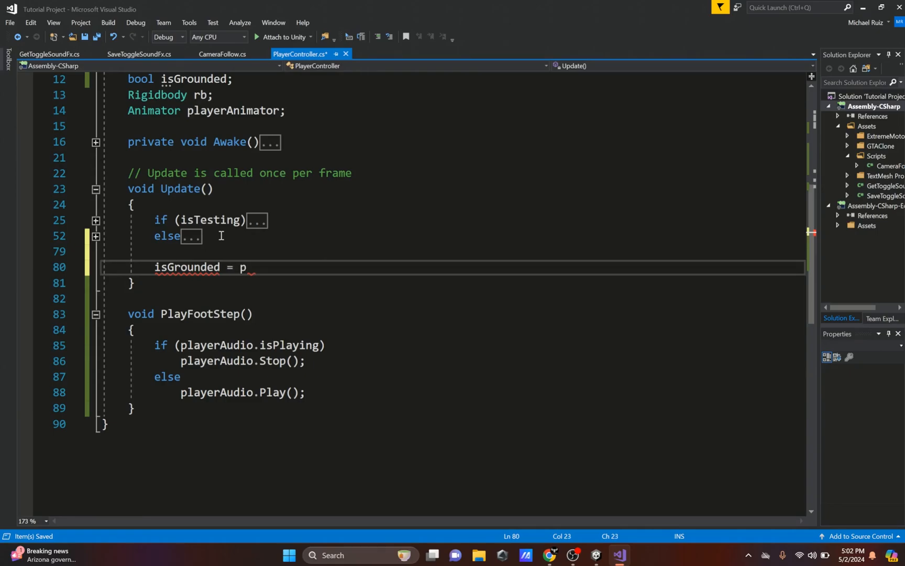
{"action": "type", "text": "hysics.che"}
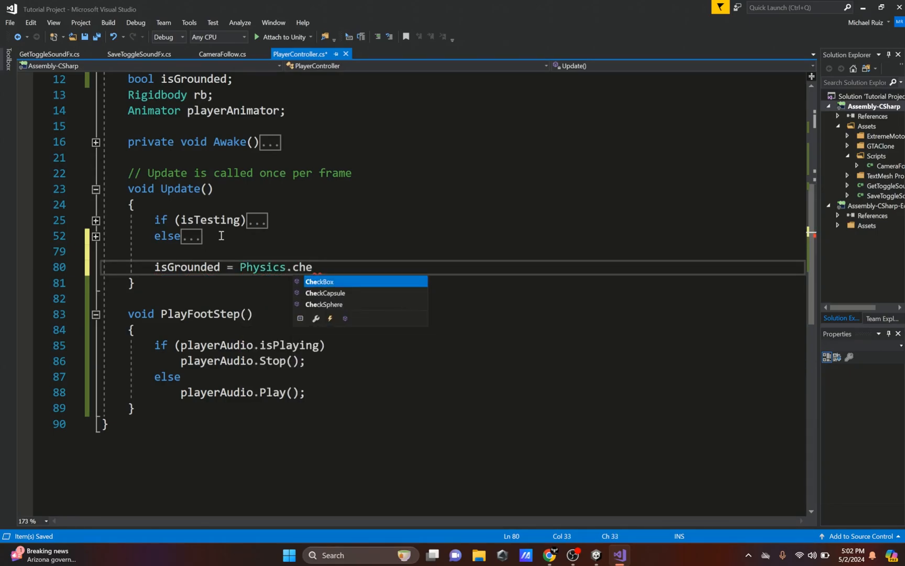
{"action": "type", "text": "ckSphere("}
{"action": "type", "text": "grou"}
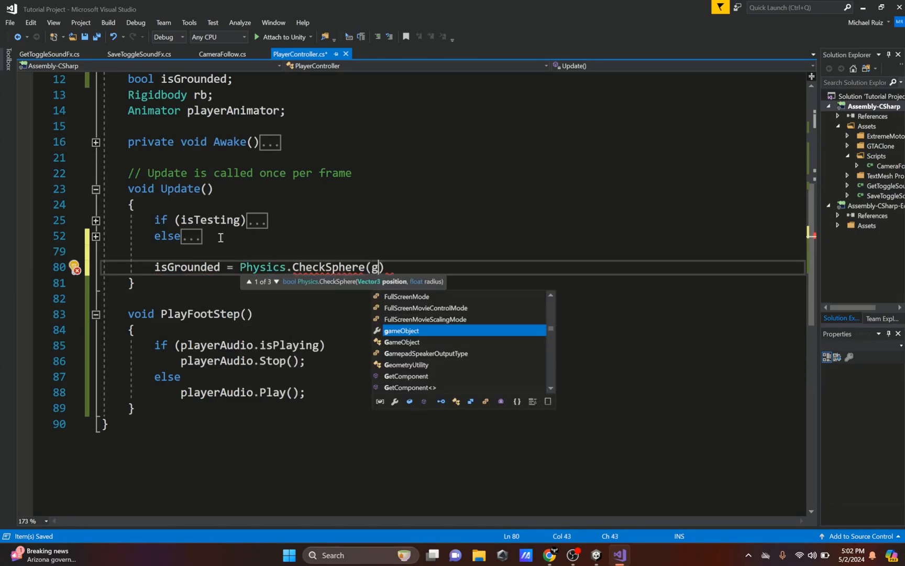
{"action": "key", "text": "Tab"}
{"action": "type", "text": ".position, g"}
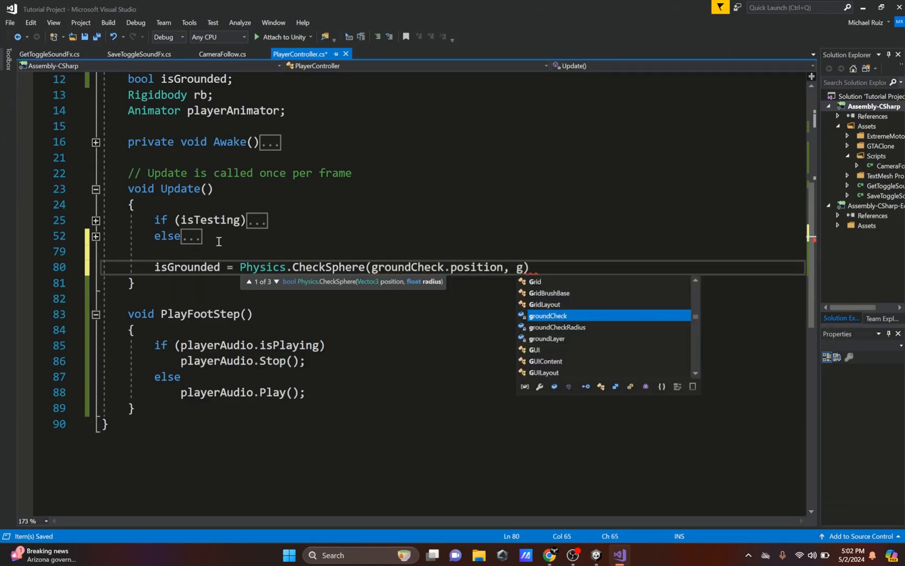
Complete the CheckSphere call with groundCheckRadius and groundLayer as the remaining arguments and save the script.
{"action": "type", "text": "r"}
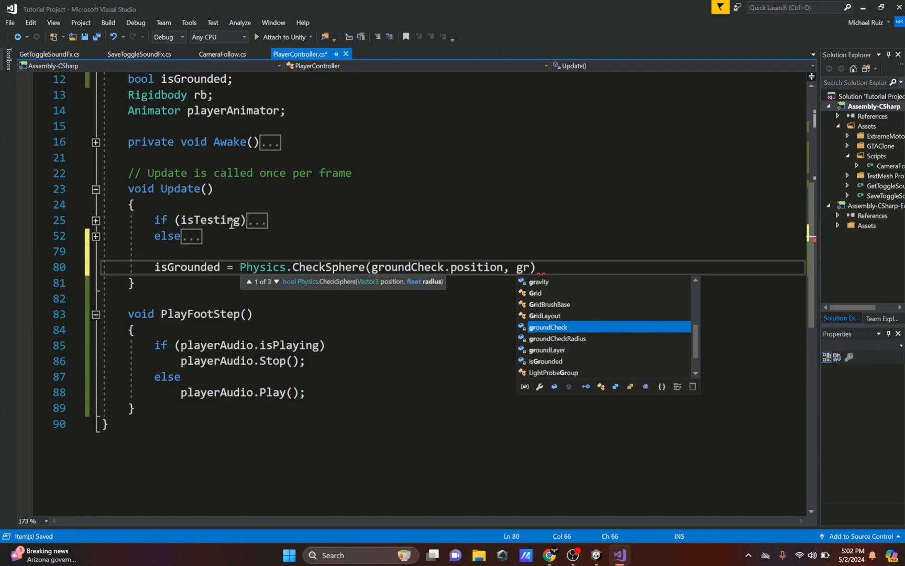
{"action": "key", "text": "Down"}
{"action": "key", "text": "Tab"}
{"action": "type", "text": ", "}
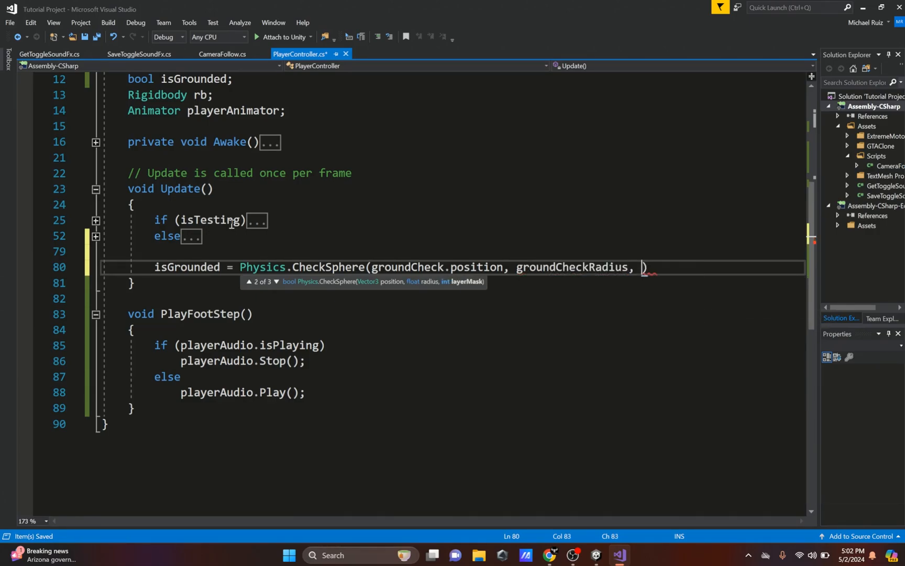
{"action": "type", "text": "groundla"}
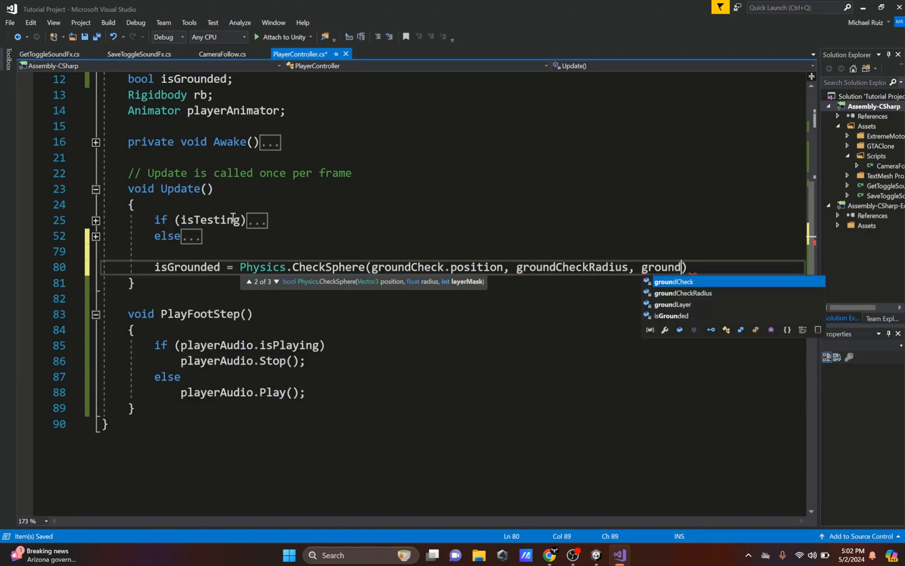
{"action": "key", "text": "Tab"}
{"action": "type", "text": ");"}
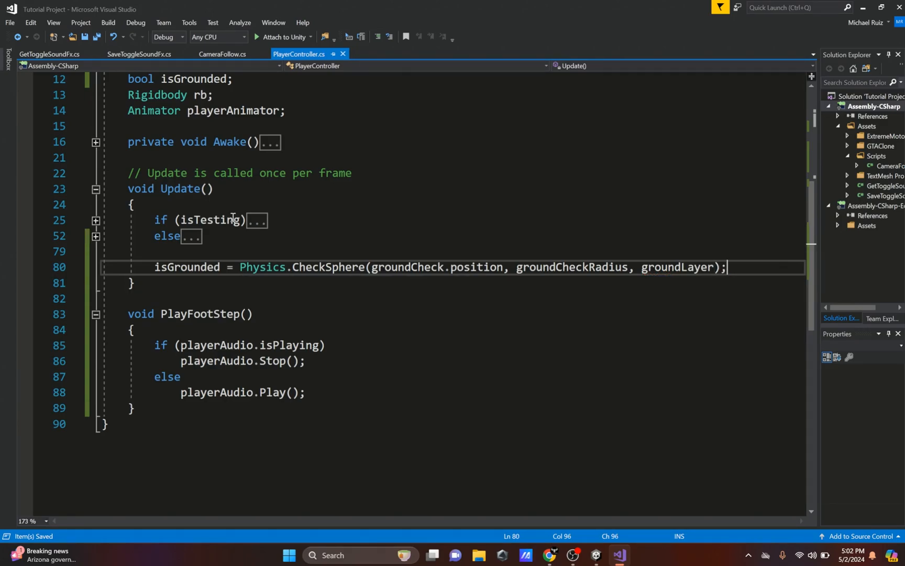
Declare a public void Jump() method with braces between Update() and PlayFootStep().
{"action": "key", "text": "Down"}
{"action": "key", "text": "Down"}
{"action": "key", "text": "Return"}
{"action": "key", "text": "Return"}
{"action": "key", "text": "Up"}
{"action": "type", "text": "public"}
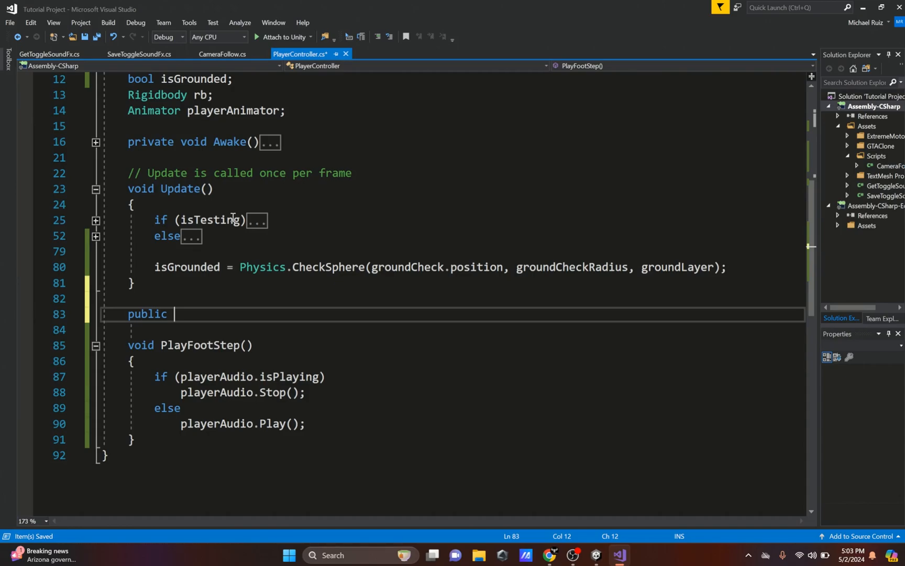
{"action": "type", "text": " U"}
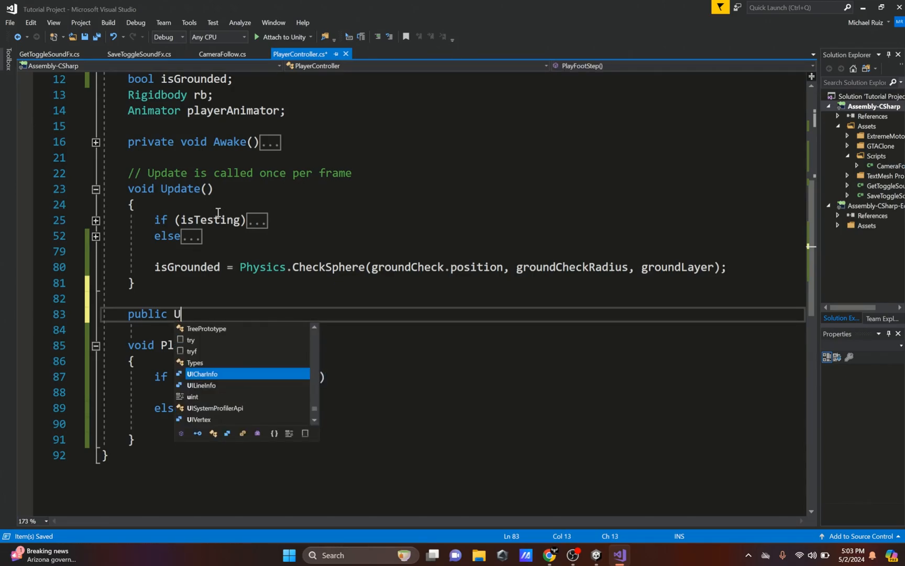
{"action": "key", "text": "BackSpace"}
{"action": "type", "text": "void Jump()"}
{"action": "key", "text": "Return"}
{"action": "type", "text": "{"}
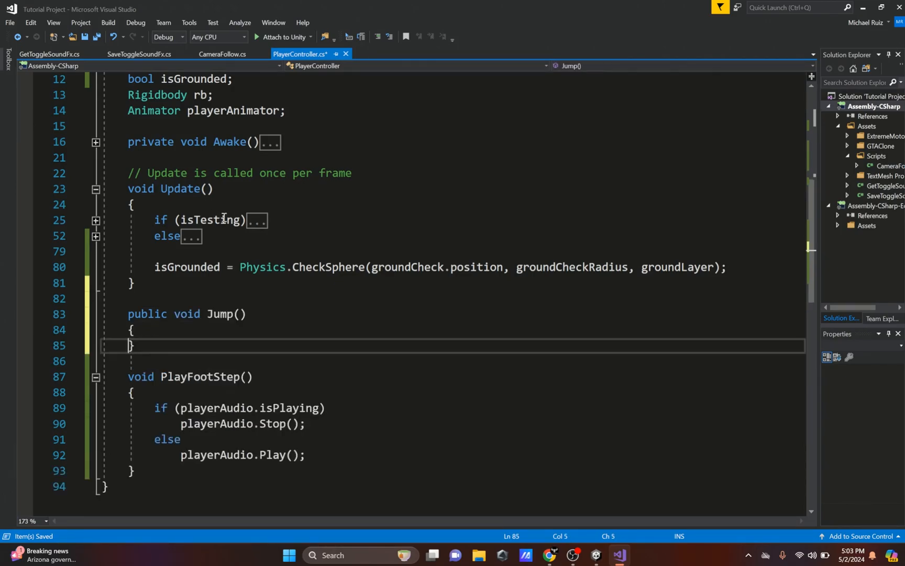
Add an if(isGrounded) block inside the Jump() method.
{"action": "key", "text": "Return"}
{"action": "type", "text": "if(isGrounded"}
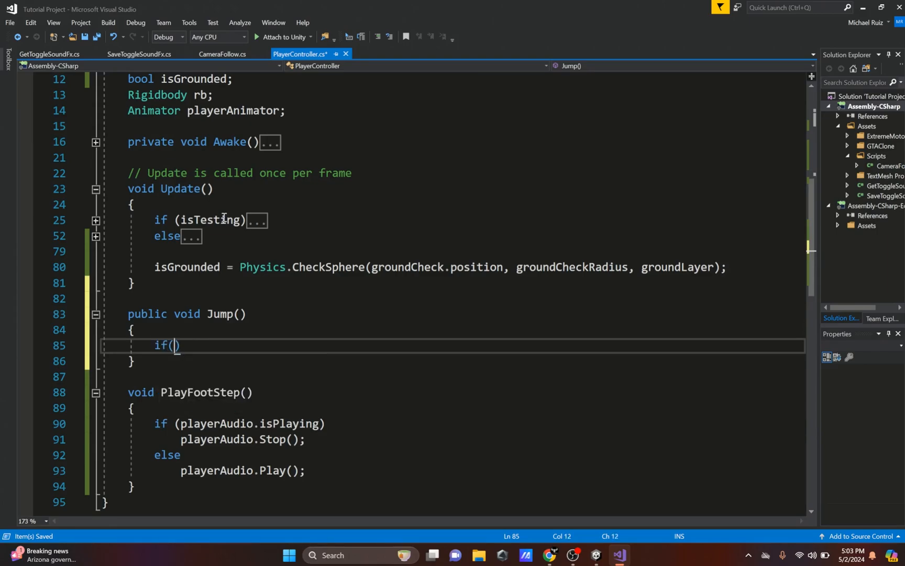
{"action": "type", "text": ")"}
{"action": "key", "text": "Return"}
{"action": "type", "text": "{"}
{"action": "key", "text": "Return"}
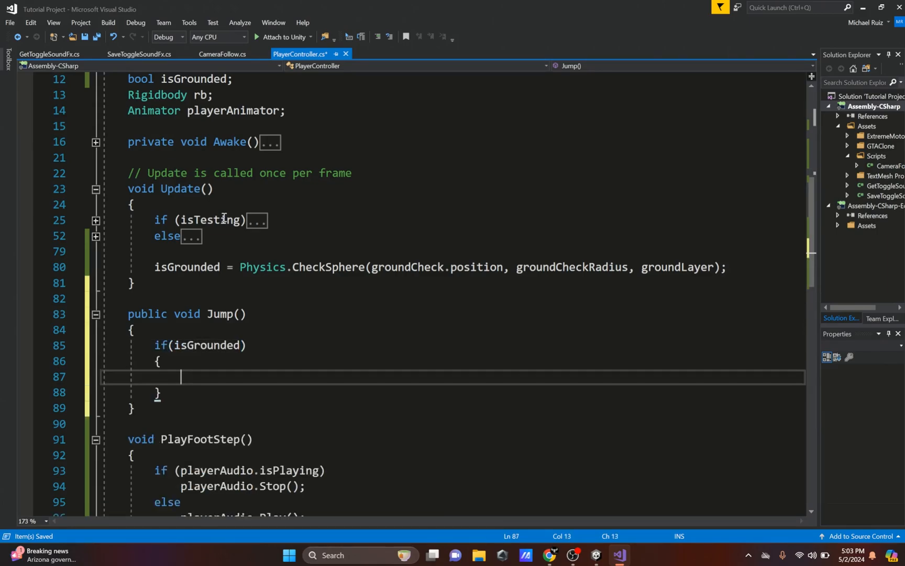
{"action": "type", "text": "get"}
{"action": "key", "text": "Tab"}
{"action": "key", "text": "BackSpace"}
{"action": "key", "text": "BackSpace"}
{"action": "key", "text": "BackSpace"}
{"action": "key", "text": "BackSpace"}
{"action": "key", "text": "BackSpace"}
{"action": "key", "text": "BackSpace"}
{"action": "key", "text": "BackSpace"}
{"action": "key", "text": "BackSpace"}
{"action": "key", "text": "BackSpace"}
{"action": "key", "text": "BackSpace"}
{"action": "key", "text": "BackSpace"}
In the isGrounded block, add rb.AddForce(Vector3.up * jumpForce, ForceMode.Impulse); and playerAnimator.SetTrigger("Jump");, and save the script.
{"action": "type", "text": "rb.AddForce(Vector3.up * jumpForce, "}
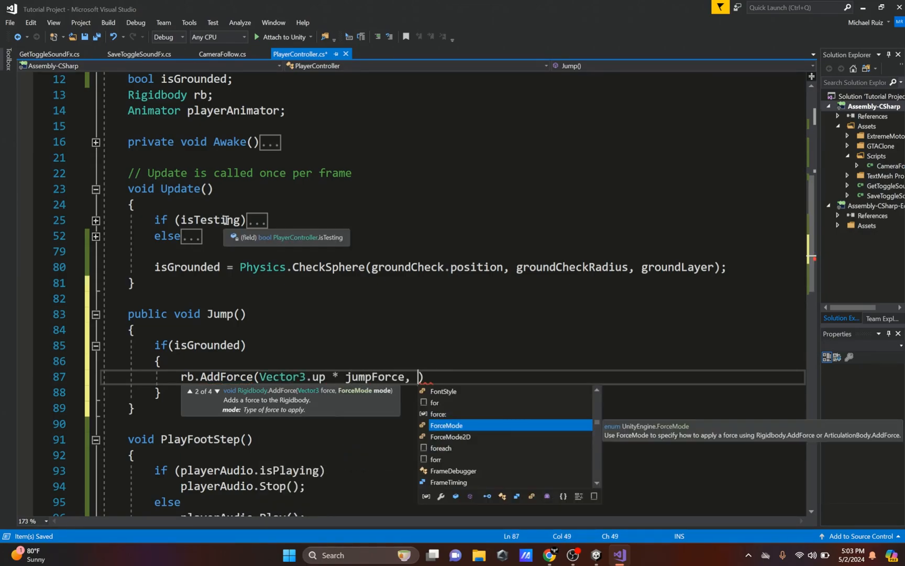
{"action": "type", "text": "ForceMode.impulse);"}
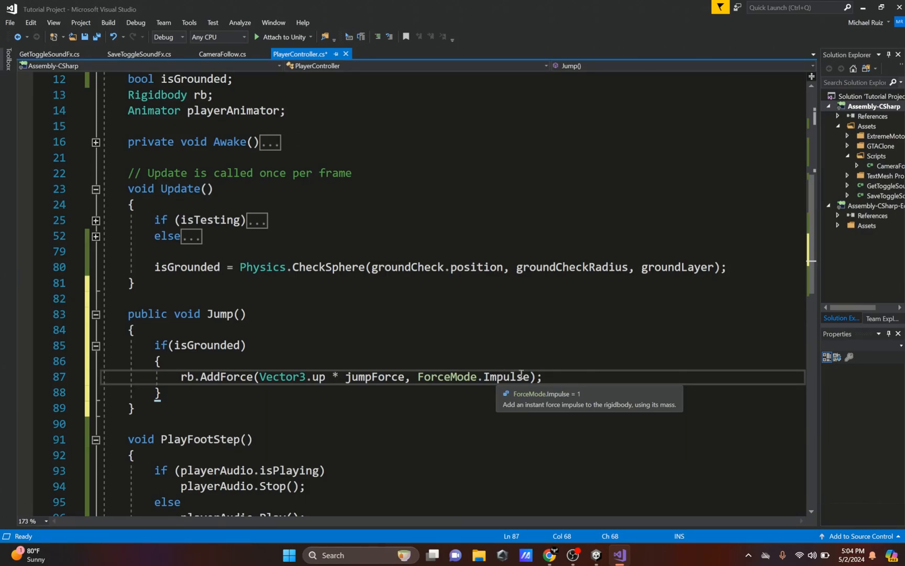
{"action": "key", "text": "Return"}
{"action": "type", "text": "player"}
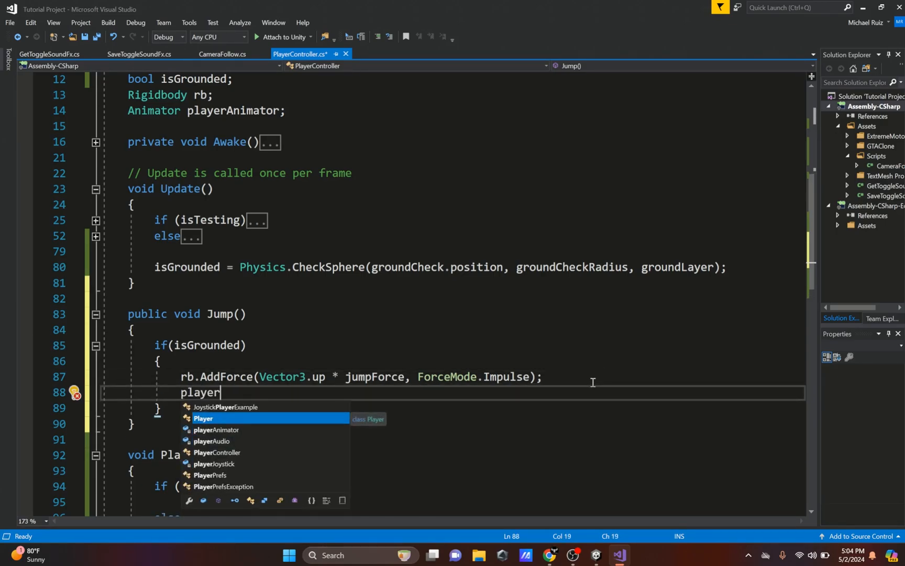
{"action": "type", "text": "Animator."}
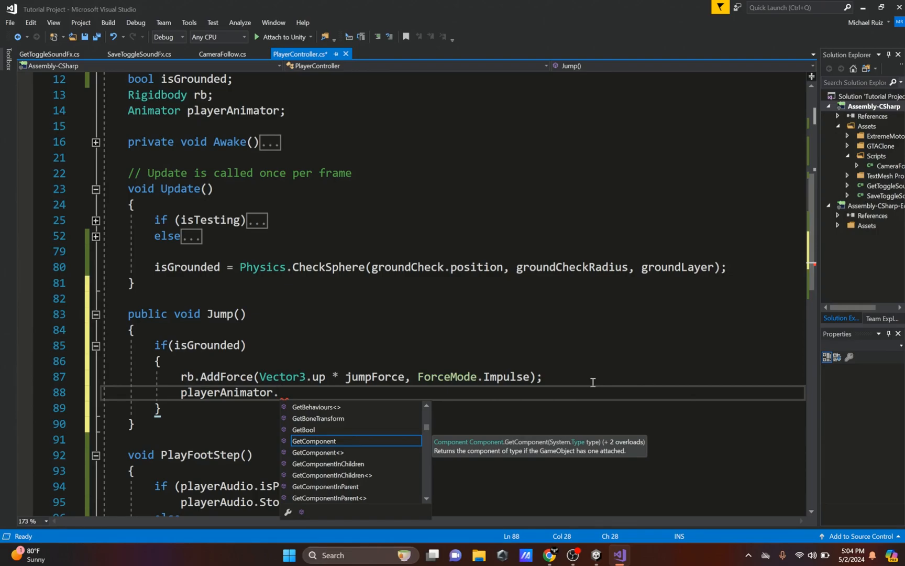
{"action": "type", "text": "SetTrigger"}
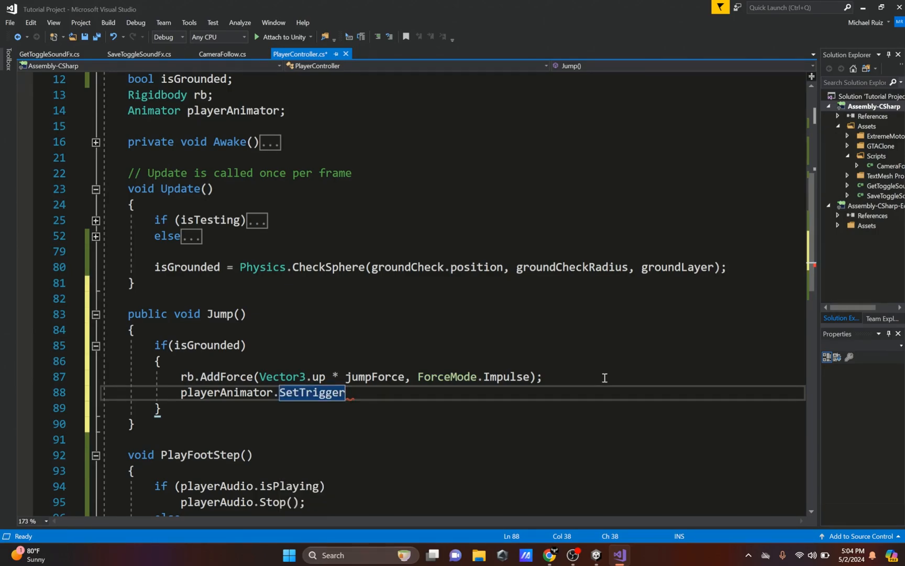
{"action": "type", "text": "(\"Jump\");"}
{"action": "key", "text": "ctrl+s"}
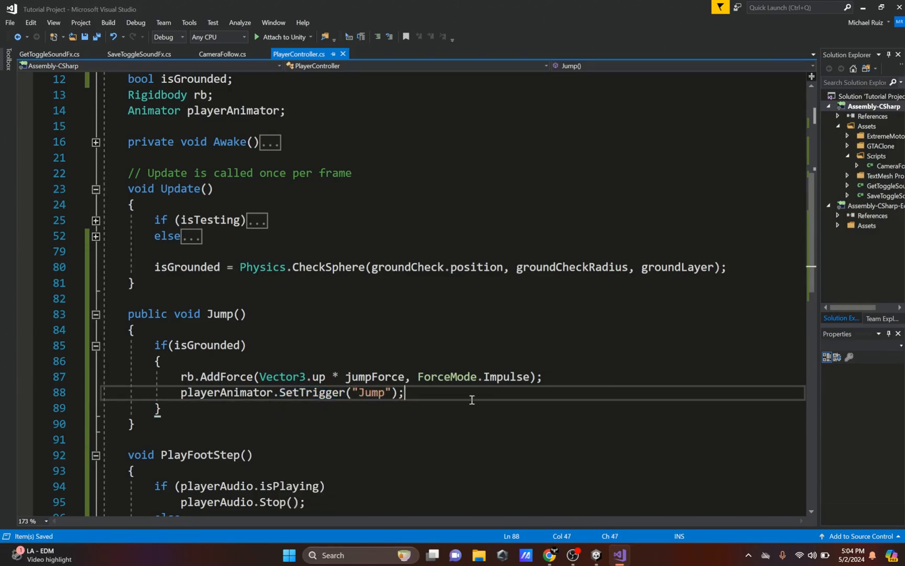
Switch to Unity, open the Animator window and select the Jump trigger parameter matching the SetTrigger line.
{"action": "left_click_drag", "start_coordinate": [434, 390], "coordinate": [175, 398]}
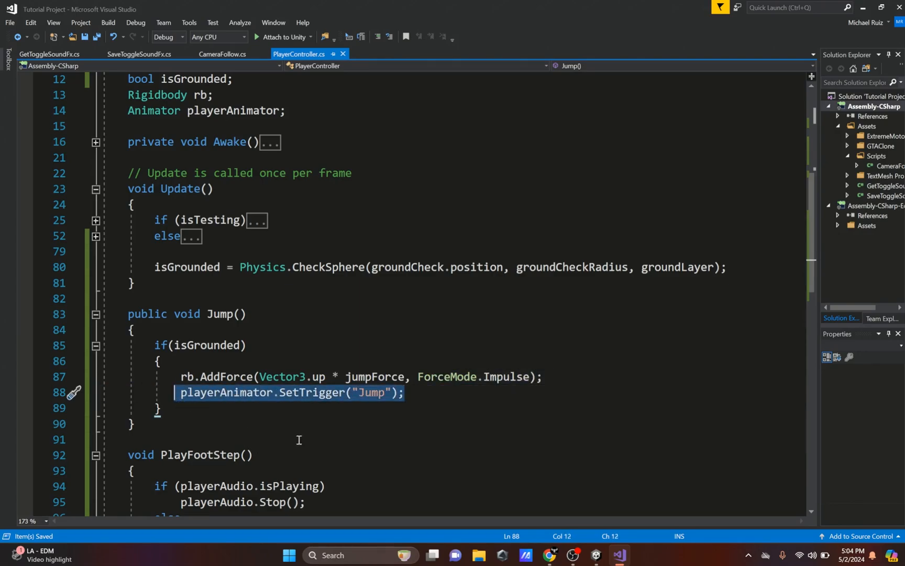
{"action": "key", "text": "alt+Tab"}
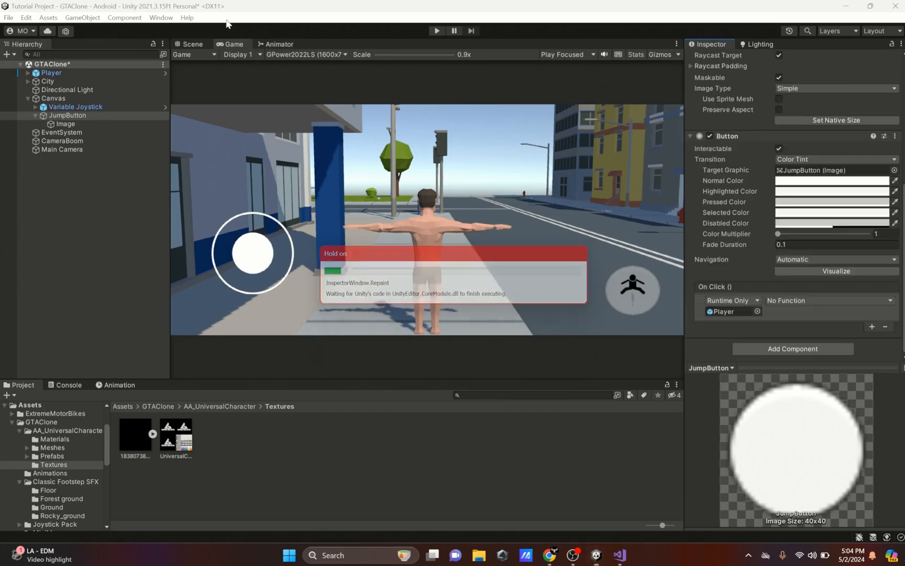
{"action": "left_click", "coordinate": [160, 17]}
{"action": "mouse_move", "coordinate": [225, 241]}
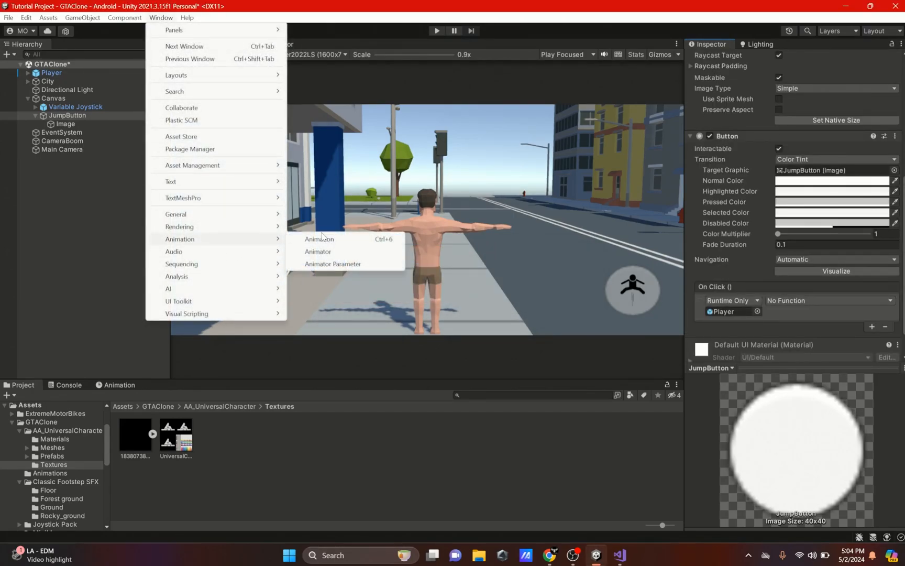
{"action": "left_click", "coordinate": [318, 252]}
{"action": "middle_click_drag", "start_coordinate": [512, 242], "coordinate": [562, 247]}
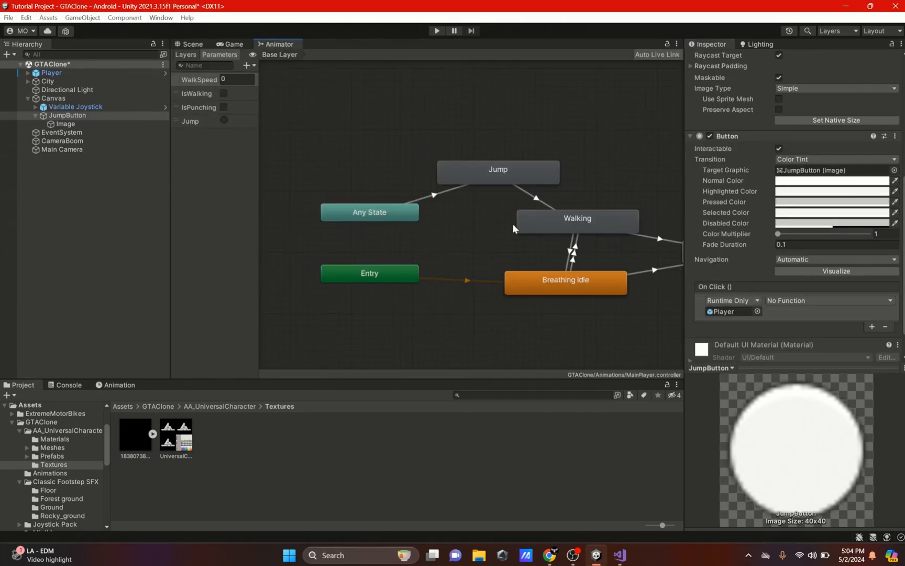
{"action": "left_click", "coordinate": [195, 123]}
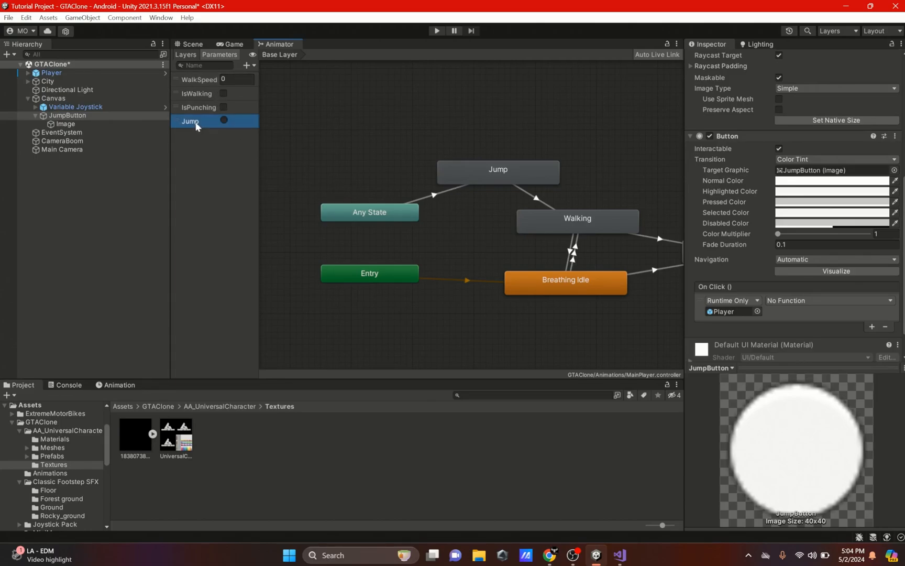
{"action": "left_click", "coordinate": [248, 65]}
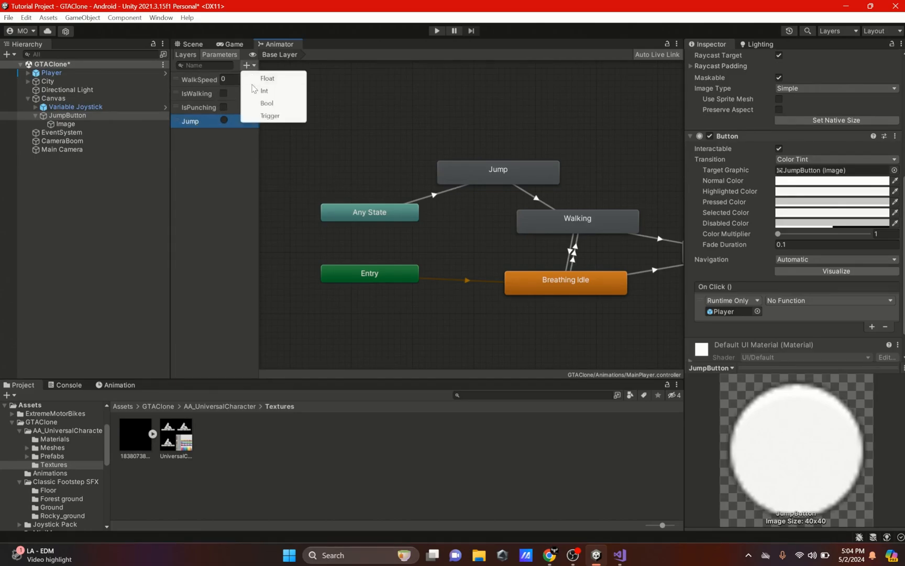
{"action": "left_click", "coordinate": [190, 122]}
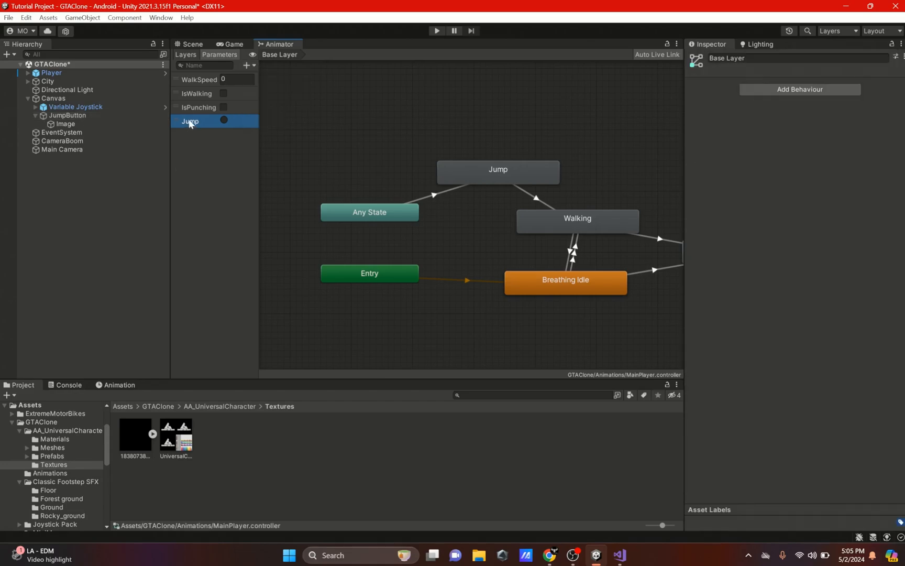
{"action": "left_click", "coordinate": [249, 65]}
{"action": "left_click", "coordinate": [262, 119]}
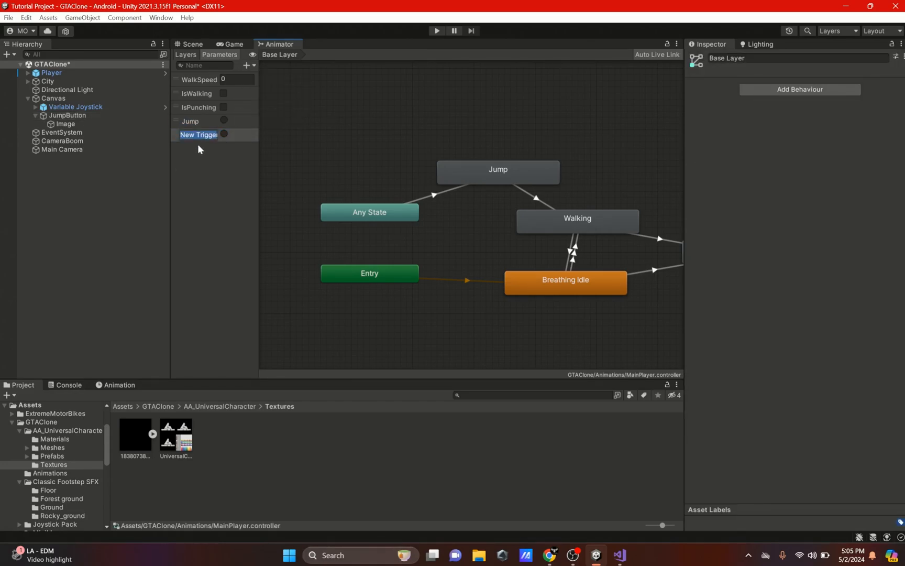
{"action": "left_click", "coordinate": [237, 144]}
{"action": "right_click", "coordinate": [215, 138]}
{"action": "left_click", "coordinate": [231, 148]}
{"action": "left_click", "coordinate": [206, 120]}
{"action": "key", "text": "Return"}
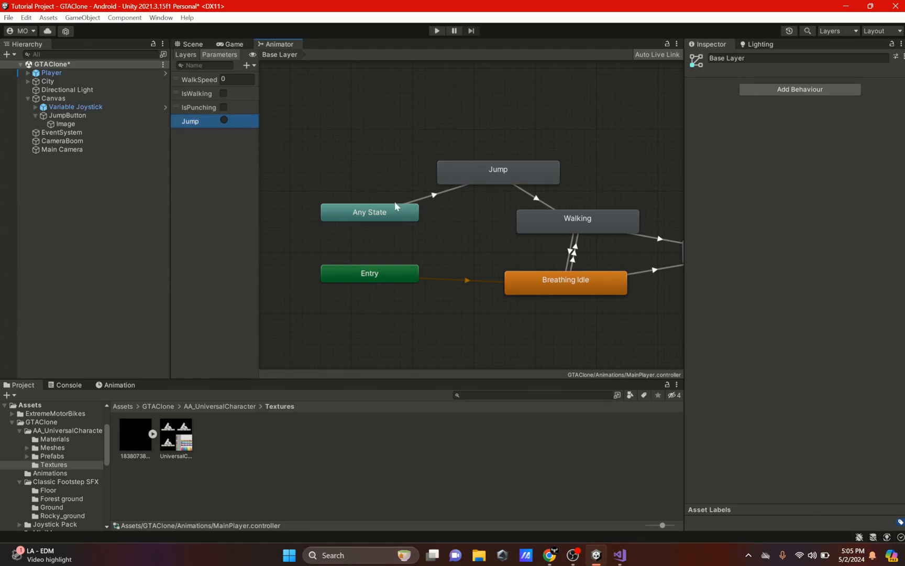
Adjust the position of the Any State node above the Entry node in the Animator graph.
{"action": "left_click_drag", "start_coordinate": [366, 212], "coordinate": [367, 237]}
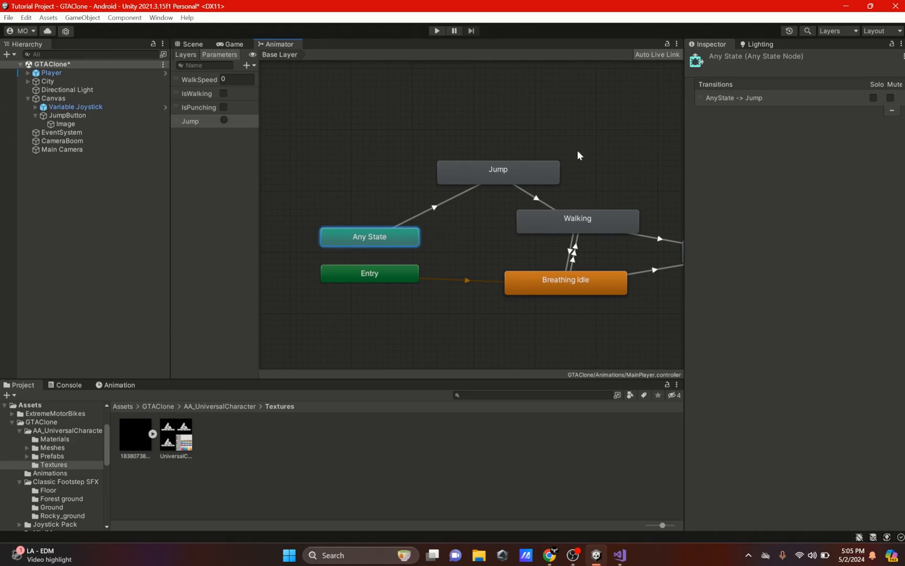
{"action": "middle_click_drag", "start_coordinate": [582, 159], "coordinate": [509, 144]}
{"action": "scroll", "coordinate": [587, 236], "scroll_direction": "down", "scroll_amount": 1}
{"action": "mouse_move", "coordinate": [598, 236]}
{"action": "middle_mouse_down"}
{"action": "mouse_move", "coordinate": [447, 237]}
{"action": "mouse_move", "coordinate": [611, 228]}
{"action": "middle_mouse_up"}
{"action": "left_click_drag", "start_coordinate": [375, 219], "coordinate": [380, 203]}
{"action": "left_click", "coordinate": [344, 209]}
{"action": "left_click", "coordinate": [344, 204]}
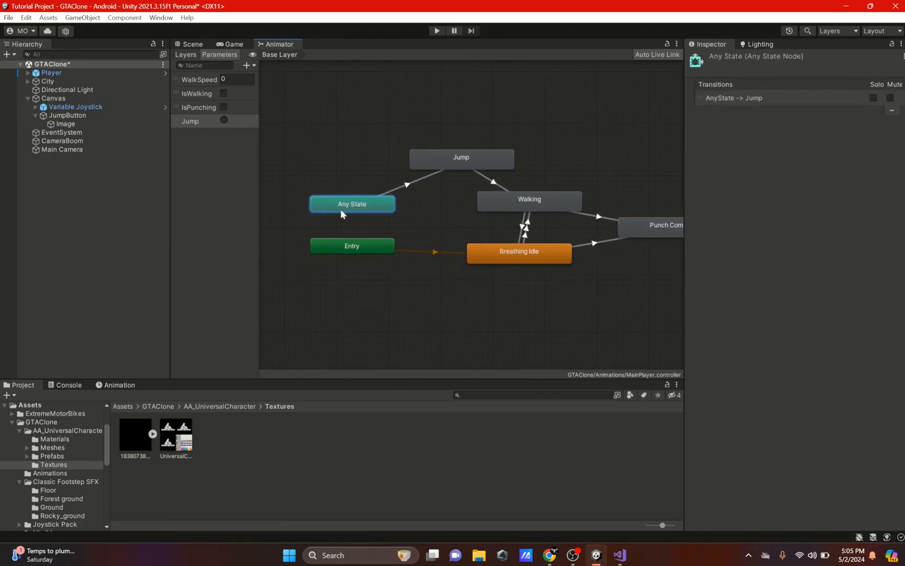
{"action": "middle_click_drag", "start_coordinate": [406, 267], "coordinate": [380, 303]}
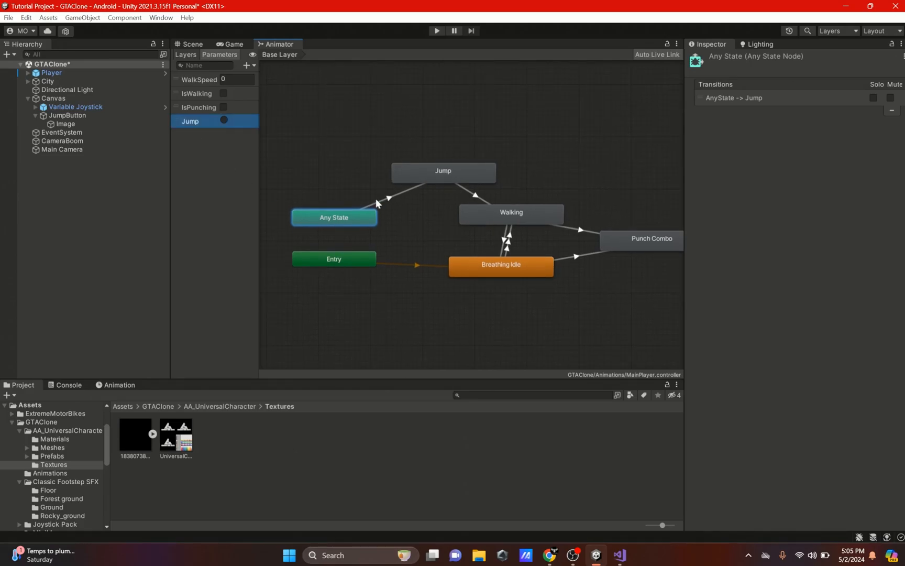
Make another transition from Any State to the Jump state.
{"action": "left_click", "coordinate": [374, 200]}
{"action": "right_click", "coordinate": [367, 212]}
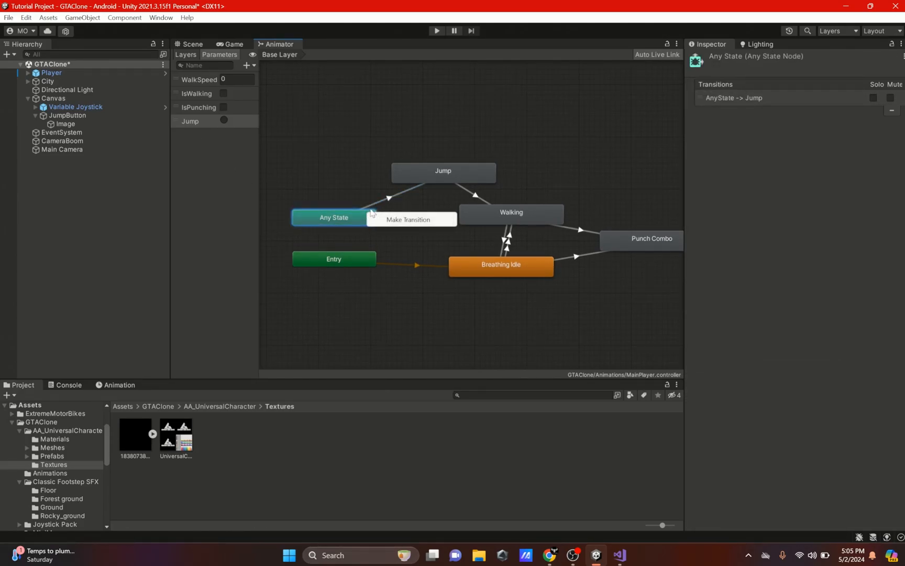
{"action": "left_click", "coordinate": [427, 170]}
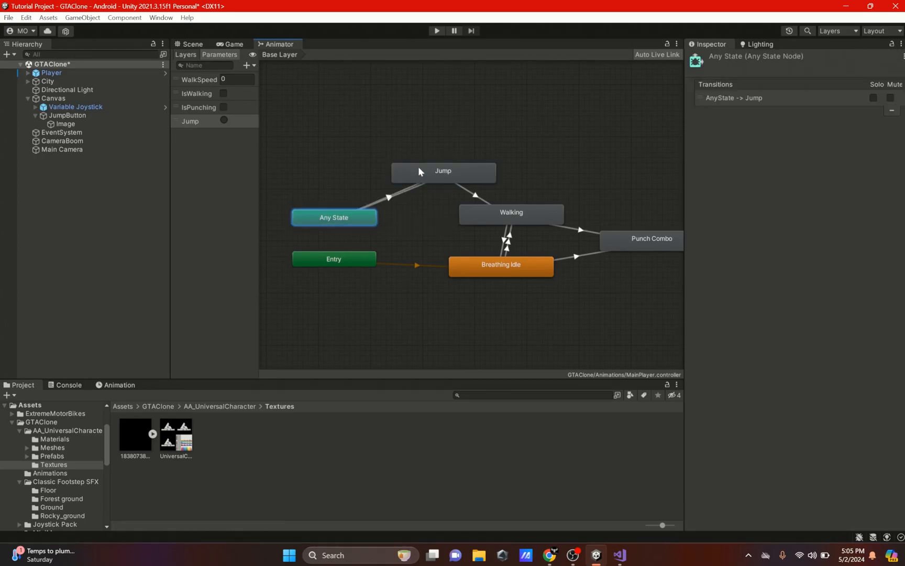
Select the Any State to Jump transition, expand its settings and choose Jump as its condition.
{"action": "left_click", "coordinate": [387, 196]}
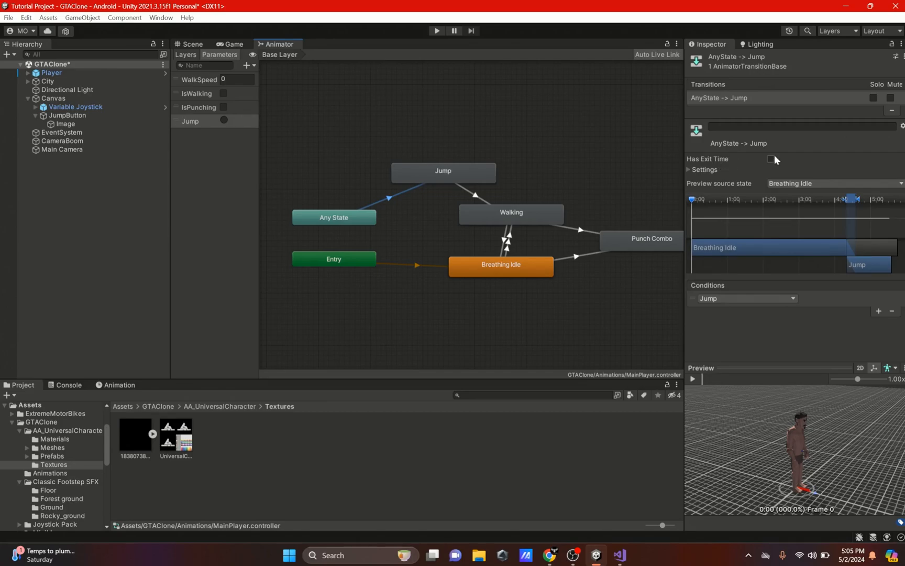
{"action": "left_click", "coordinate": [725, 170]}
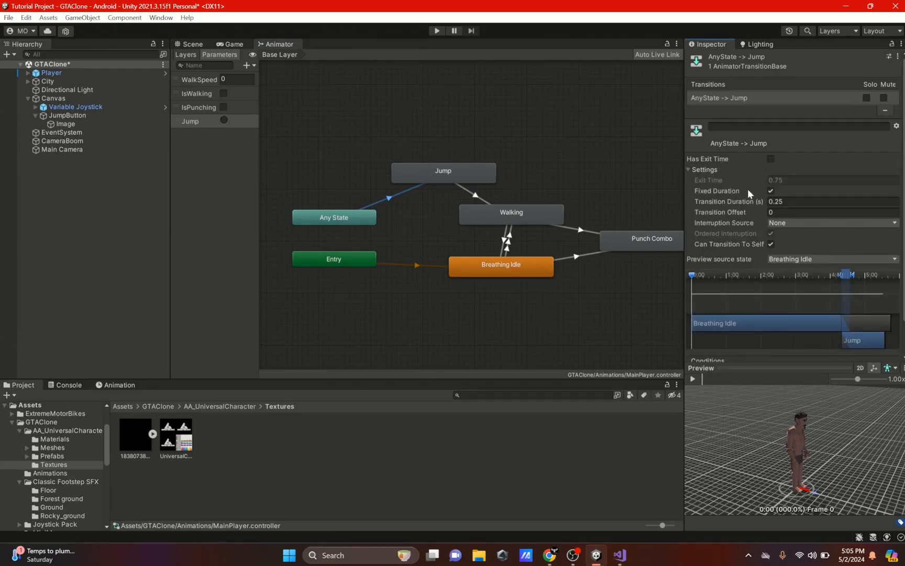
{"action": "scroll", "coordinate": [720, 209], "scroll_direction": "down", "scroll_amount": 2}
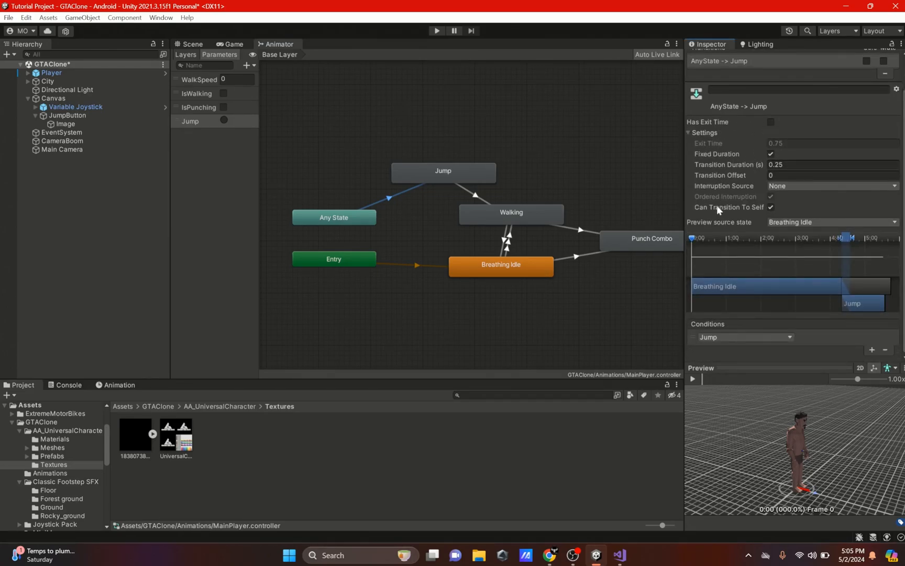
{"action": "left_click", "coordinate": [726, 337]}
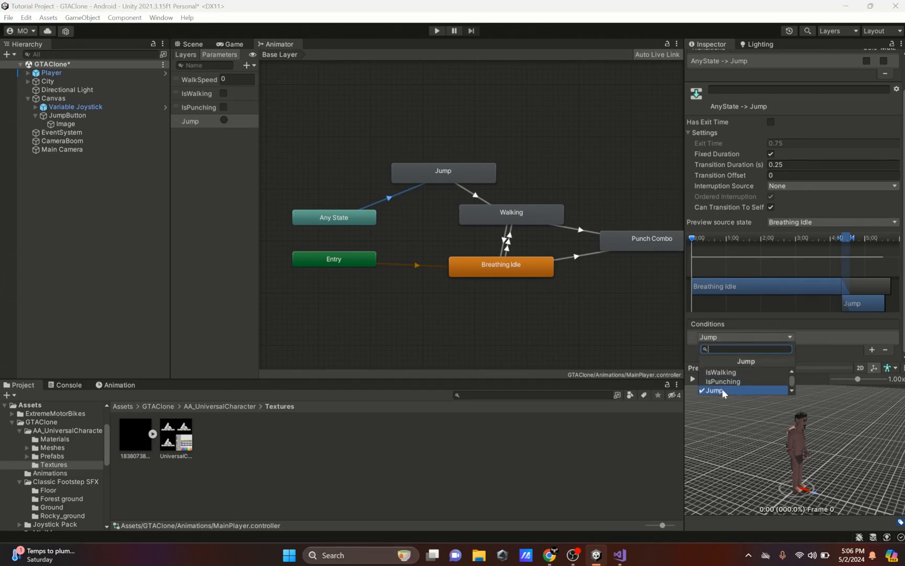
{"action": "left_click", "coordinate": [722, 390]}
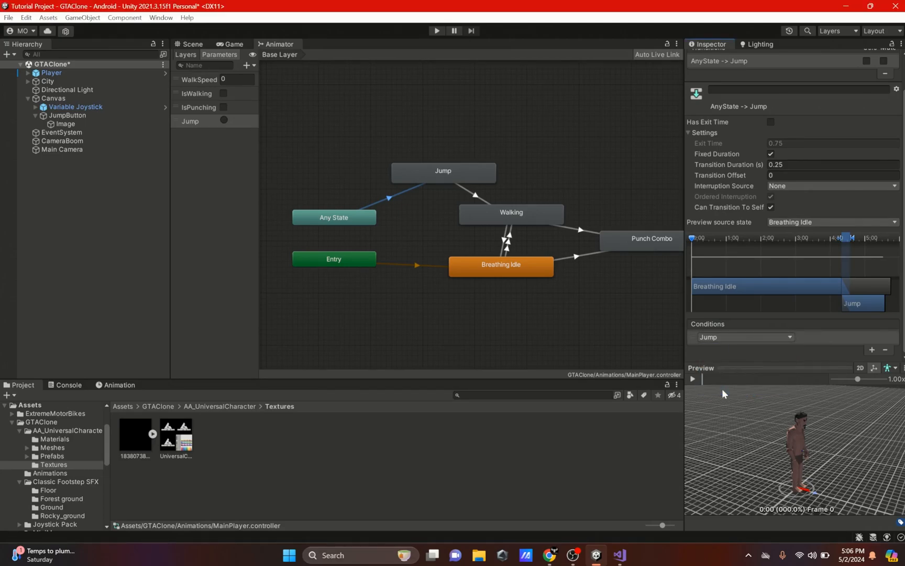
Inspect the Jump to Walking transition's exit time, duration, offset and conditions.
{"action": "right_click", "coordinate": [457, 172]}
{"action": "left_click", "coordinate": [541, 163]}
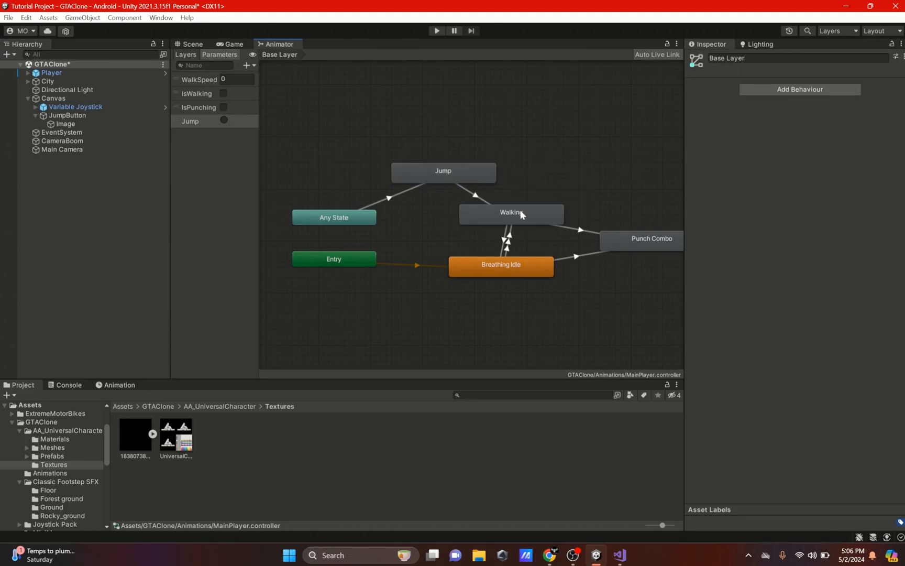
{"action": "left_click", "coordinate": [478, 201]}
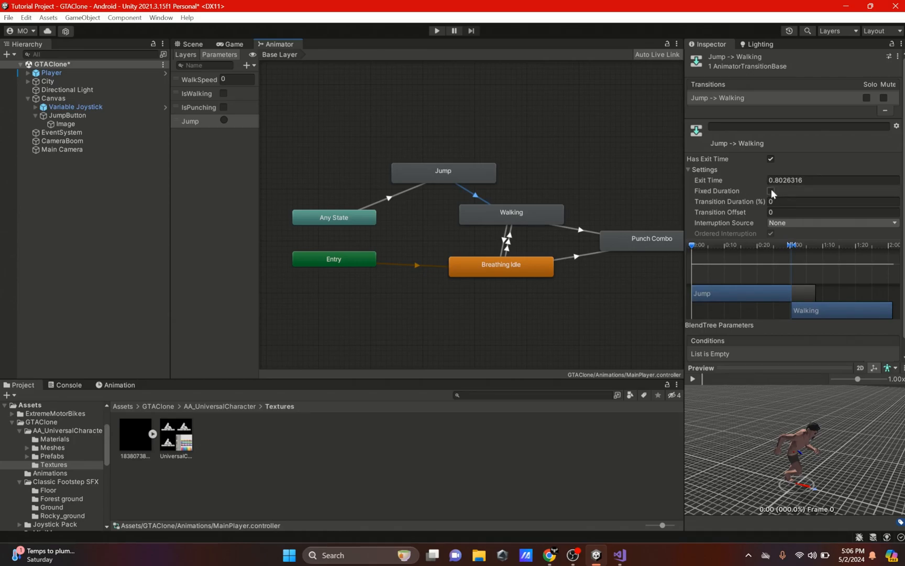
{"action": "left_click", "coordinate": [761, 213]}
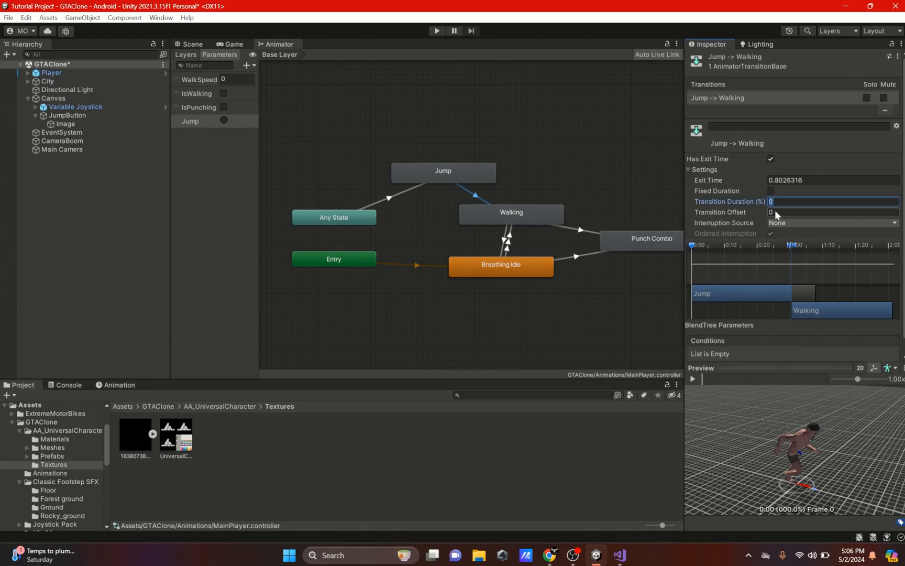
{"action": "scroll", "coordinate": [853, 353], "scroll_direction": "down", "scroll_amount": 1}
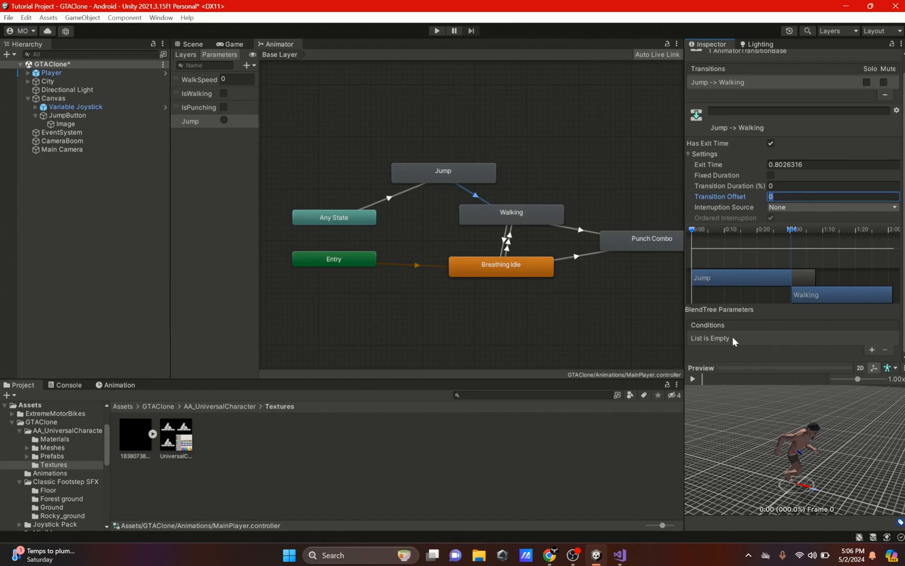
Compare the Jump trigger parameter's name with the SetTrigger string in Visual Studio, and return to Unity.
{"action": "double_click", "coordinate": [190, 125]}
{"action": "left_click", "coordinate": [620, 555]}
{"action": "key", "text": "alt+Tab"}
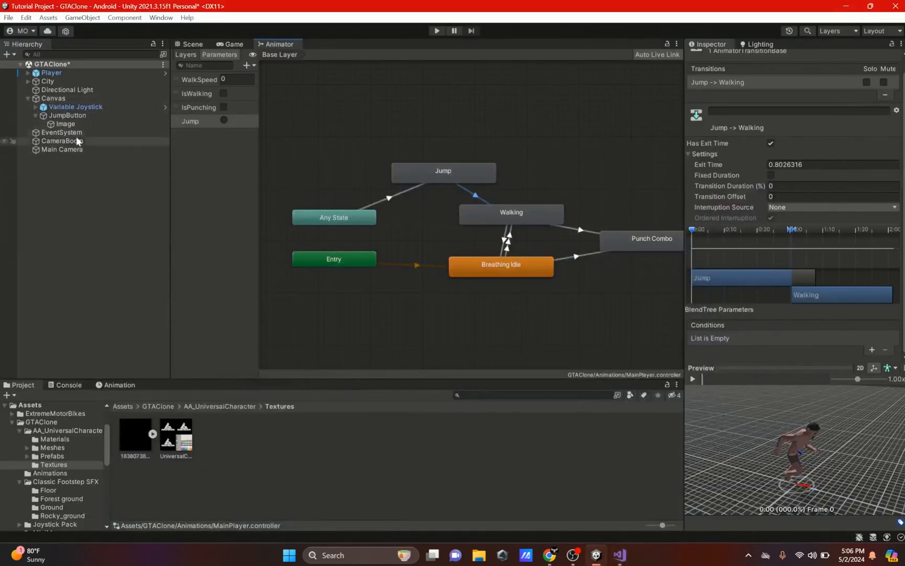
{"action": "double_click", "coordinate": [188, 122]}
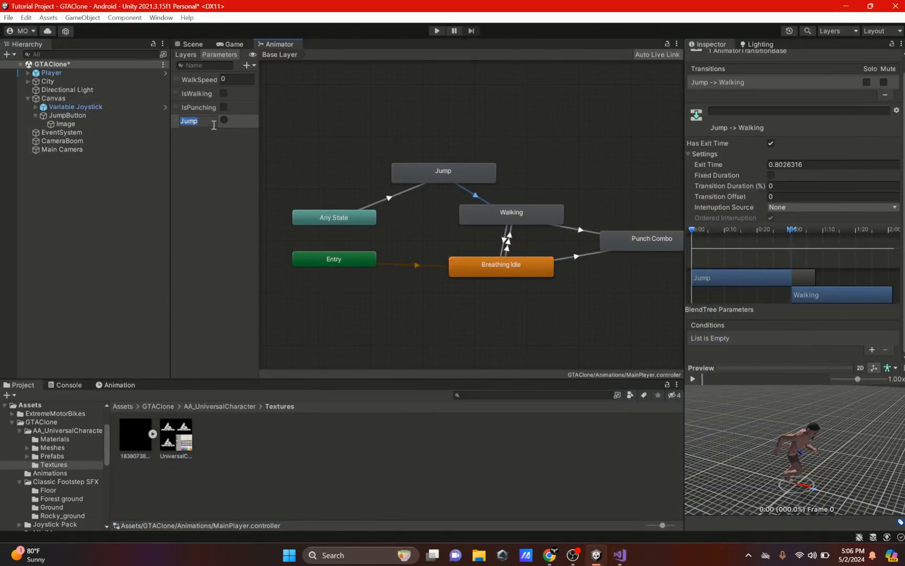
{"action": "left_click", "coordinate": [621, 555]}
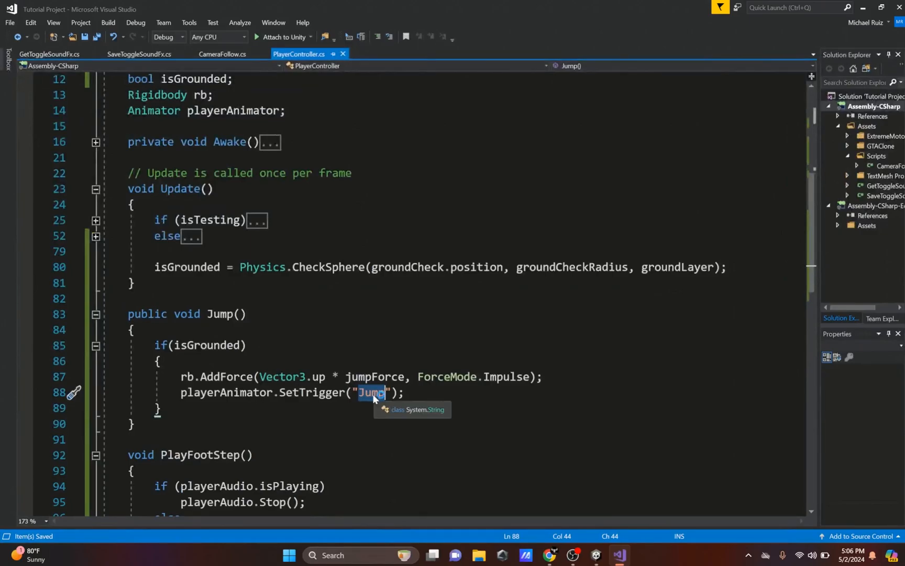
{"action": "key", "text": "alt+Tab"}
Assign the Player's PlayerController.Jump function to the JumpButton's On Click event.
{"action": "left_click", "coordinate": [80, 115]}
{"action": "left_click", "coordinate": [233, 44]}
{"action": "scroll", "coordinate": [778, 251], "scroll_direction": "down", "scroll_amount": 10}
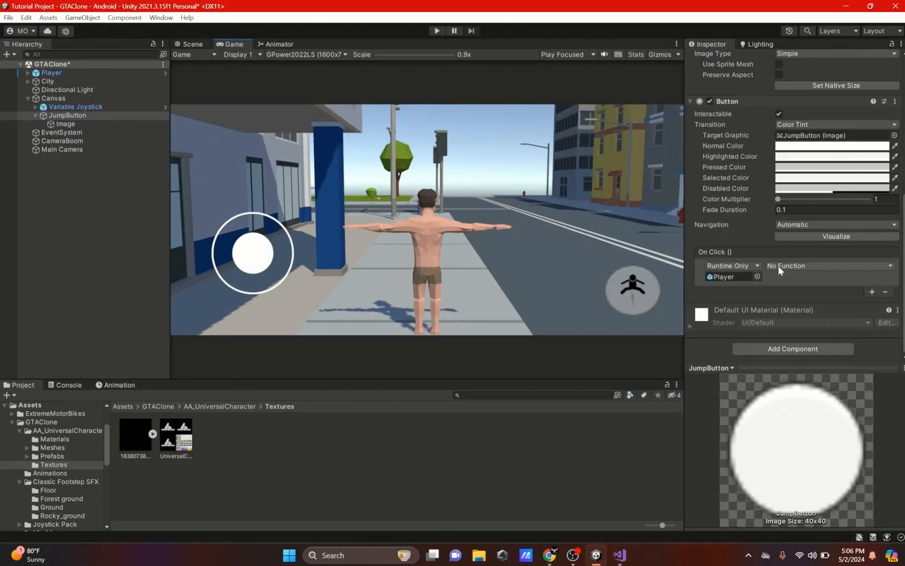
{"action": "left_click", "coordinate": [778, 266]}
{"action": "mouse_move", "coordinate": [800, 370]}
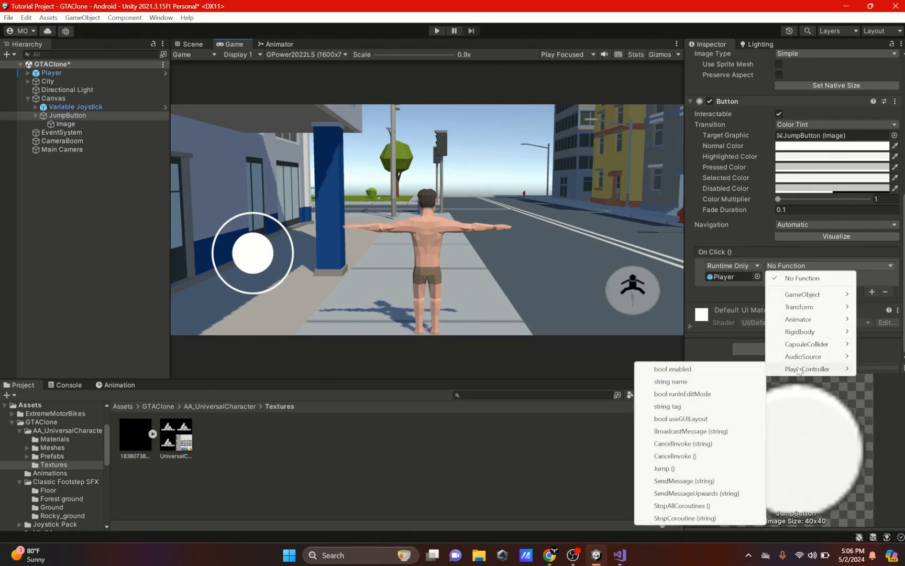
{"action": "left_click", "coordinate": [665, 468]}
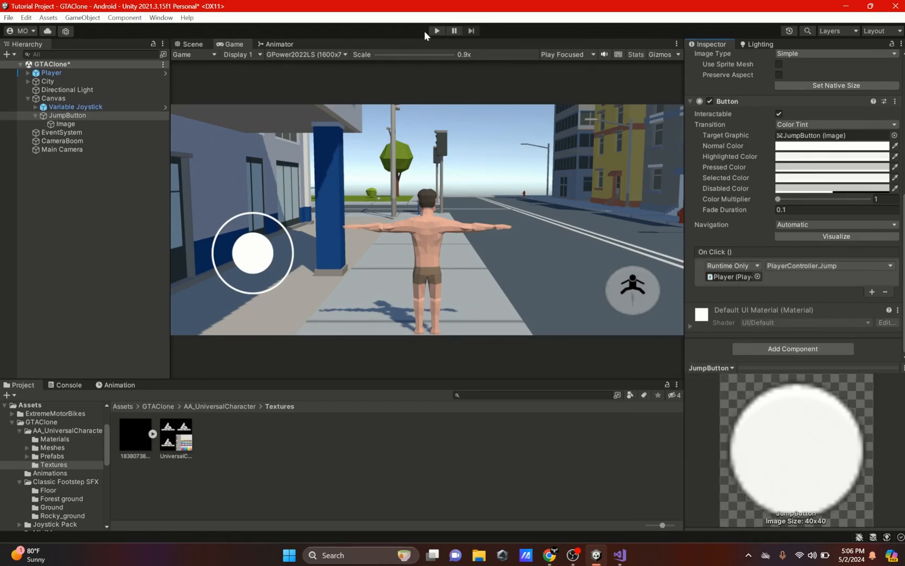
In the Scene view, select the road segment under the player and open the Tags & Layers settings to check the Ground layer.
{"action": "left_click", "coordinate": [192, 44]}
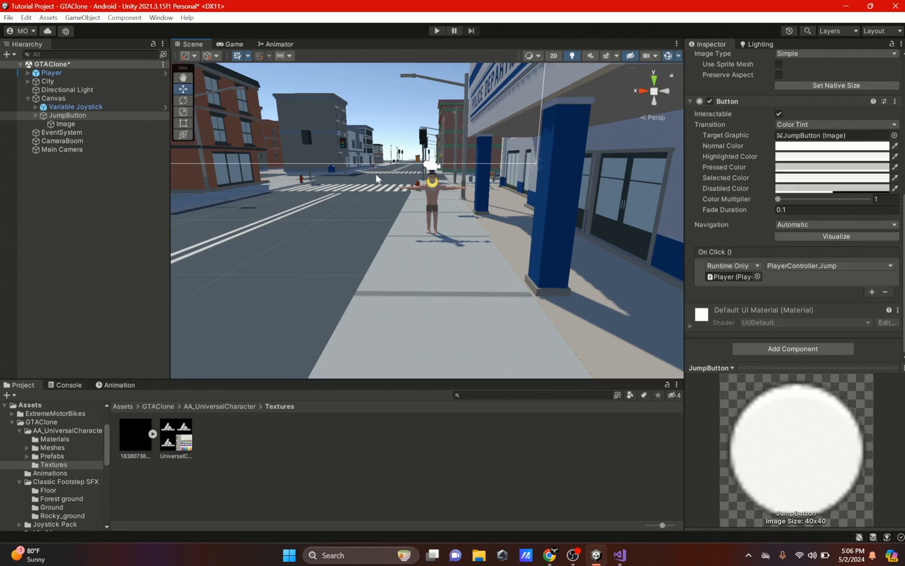
{"action": "middle_click_drag", "start_coordinate": [387, 210], "coordinate": [387, 266]}
{"action": "left_click", "coordinate": [392, 276]}
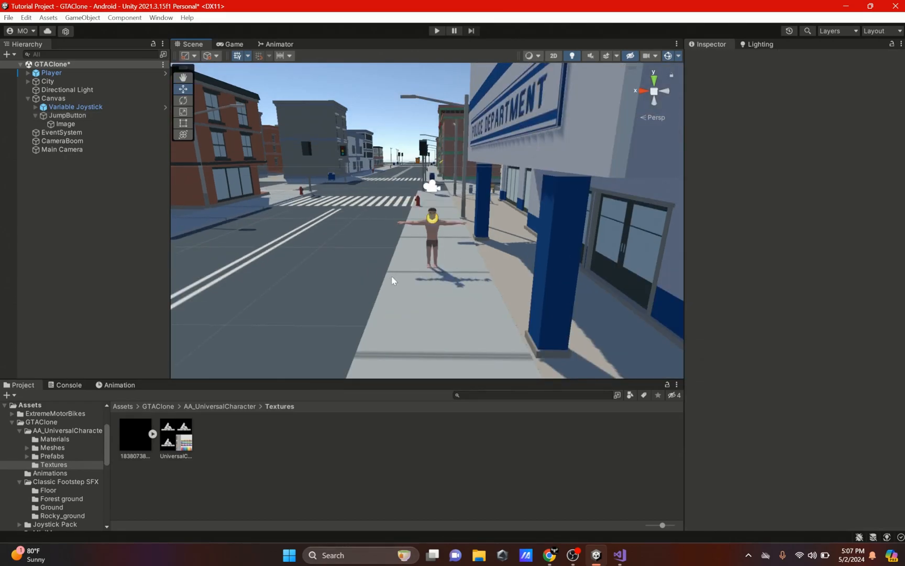
{"action": "left_click", "coordinate": [363, 299]}
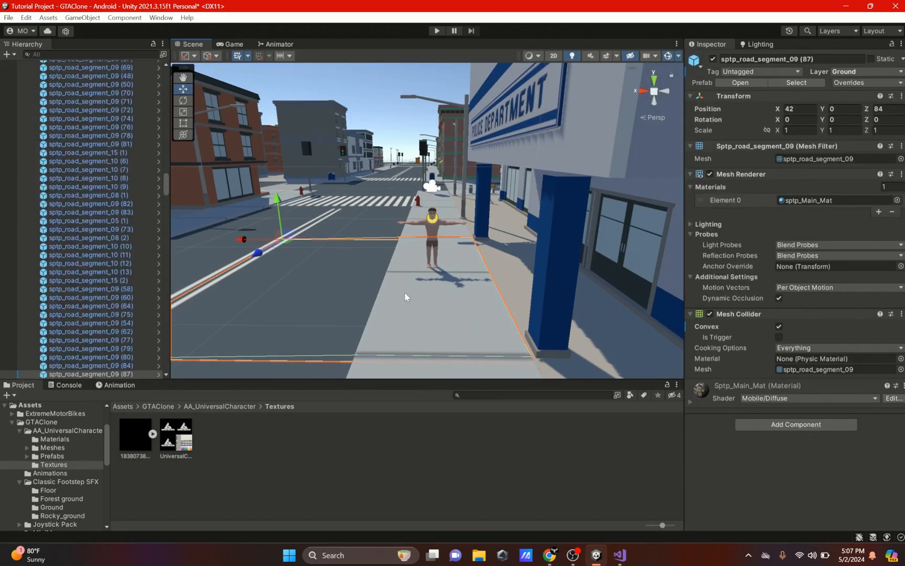
{"action": "scroll", "coordinate": [404, 292], "scroll_direction": "down", "scroll_amount": 2}
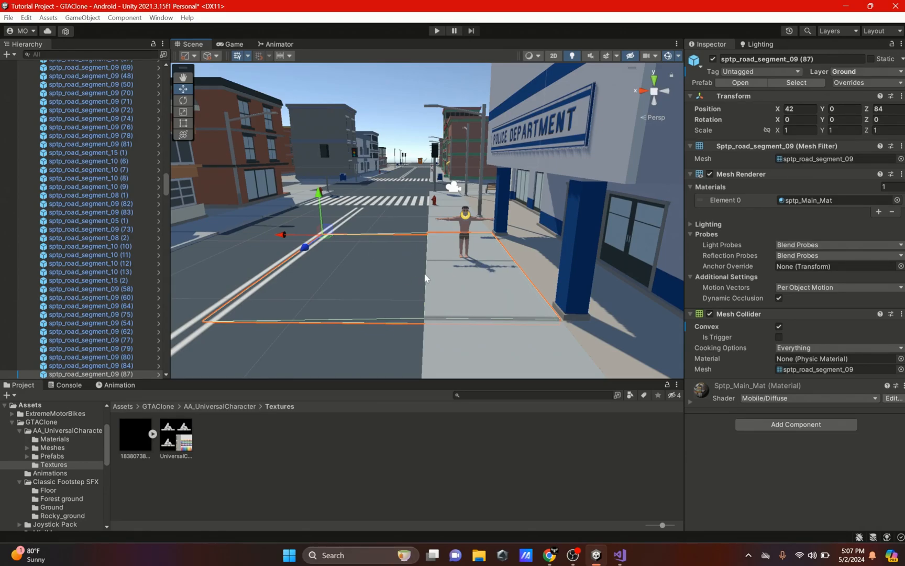
{"action": "left_click", "coordinate": [867, 71]}
{"action": "left_click", "coordinate": [848, 175]}
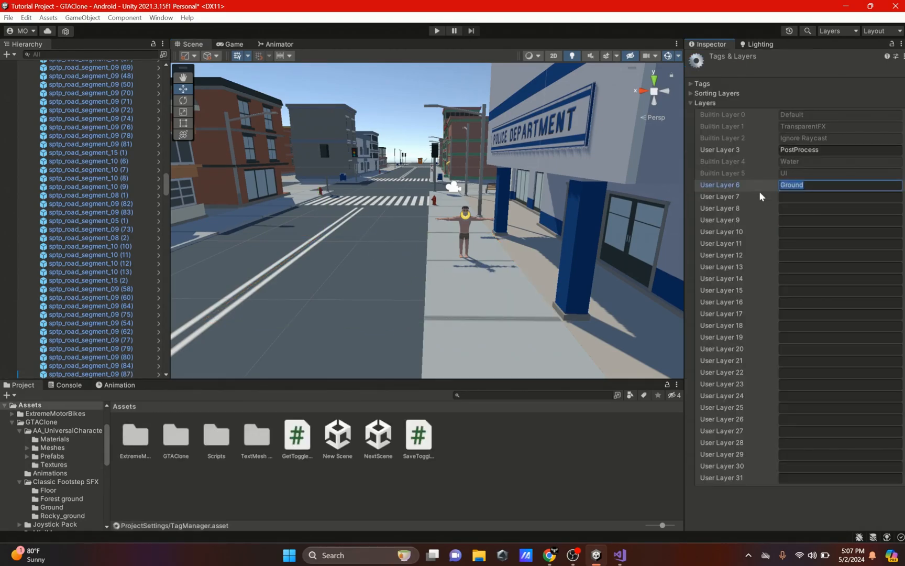
Reselect the road segment under the player and set its layer to Ground.
{"action": "left_click", "coordinate": [465, 271]}
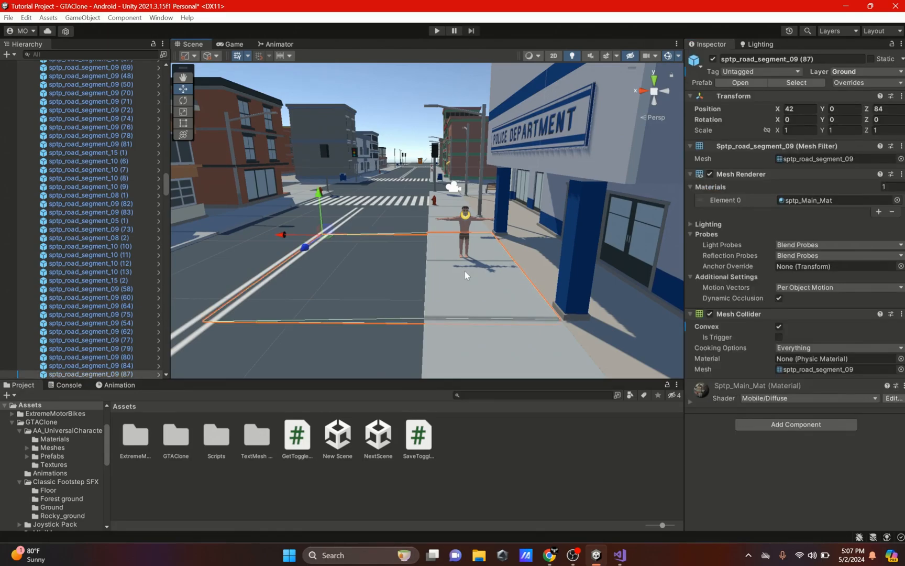
{"action": "left_click", "coordinate": [849, 71]}
{"action": "left_click", "coordinate": [848, 159]}
Check the layer assignments of the neighbouring road segments along the street and at the crossings.
{"action": "left_click", "coordinate": [251, 254]}
{"action": "left_click", "coordinate": [423, 207]}
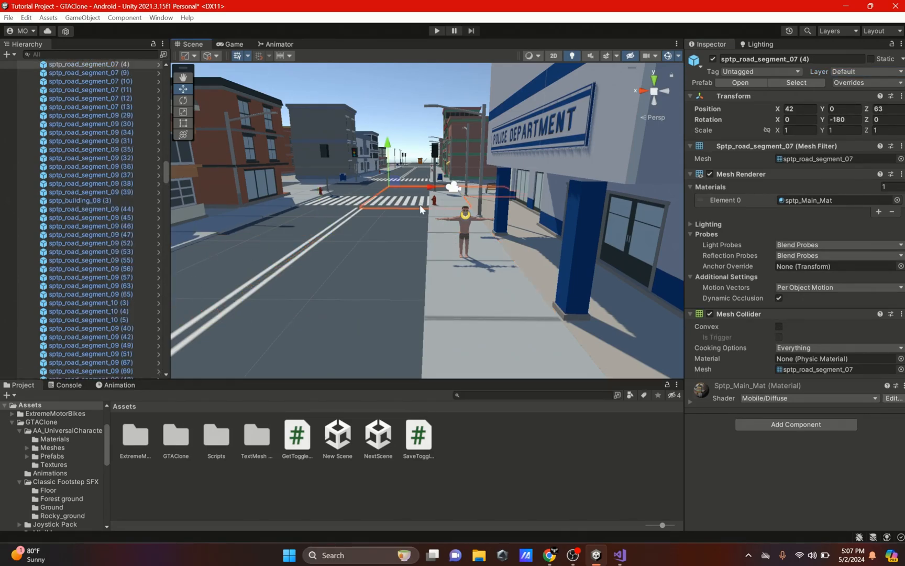
{"action": "left_click", "coordinate": [425, 231]}
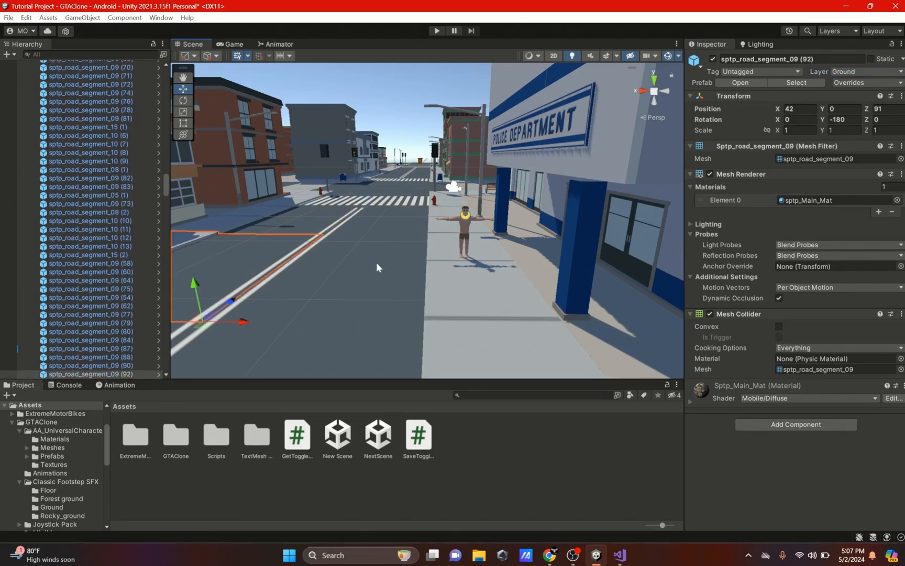
{"action": "left_click", "coordinate": [400, 283]}
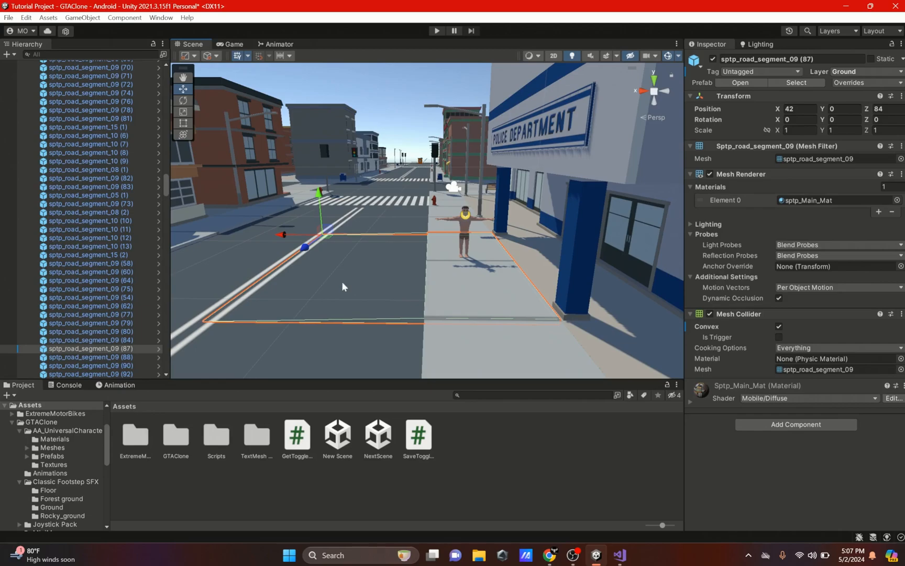
{"action": "left_click", "coordinate": [397, 198]}
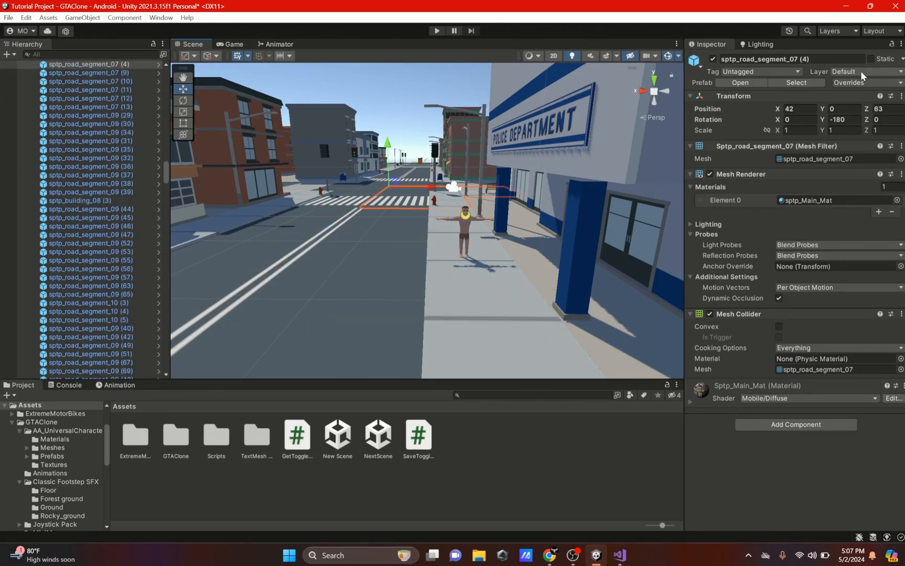
{"action": "scroll", "coordinate": [428, 209], "scroll_direction": "down", "scroll_amount": 5}
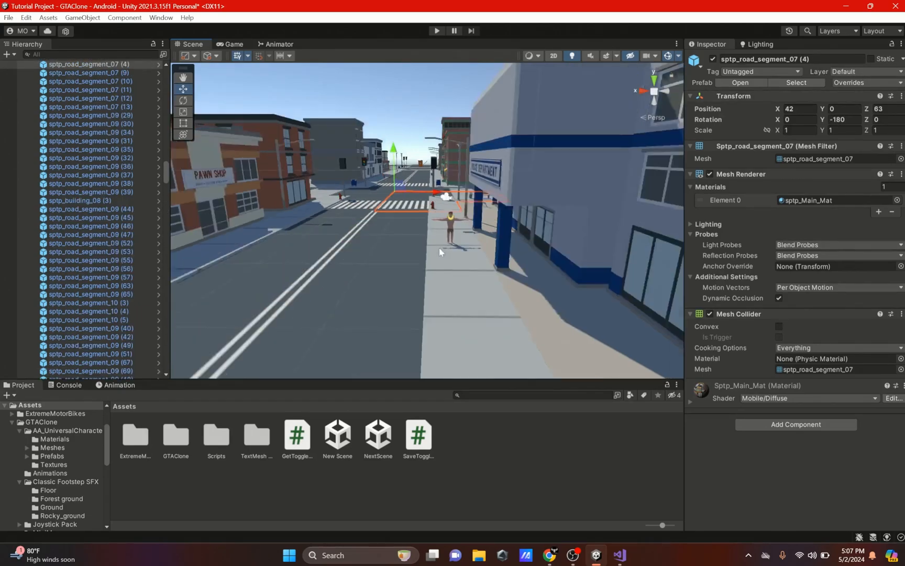
{"action": "left_click", "coordinate": [442, 262]}
{"action": "left_click", "coordinate": [452, 313]}
{"action": "scroll", "coordinate": [456, 289], "scroll_direction": "down", "scroll_amount": 3}
{"action": "scroll", "coordinate": [455, 237], "scroll_direction": "down", "scroll_amount": 1}
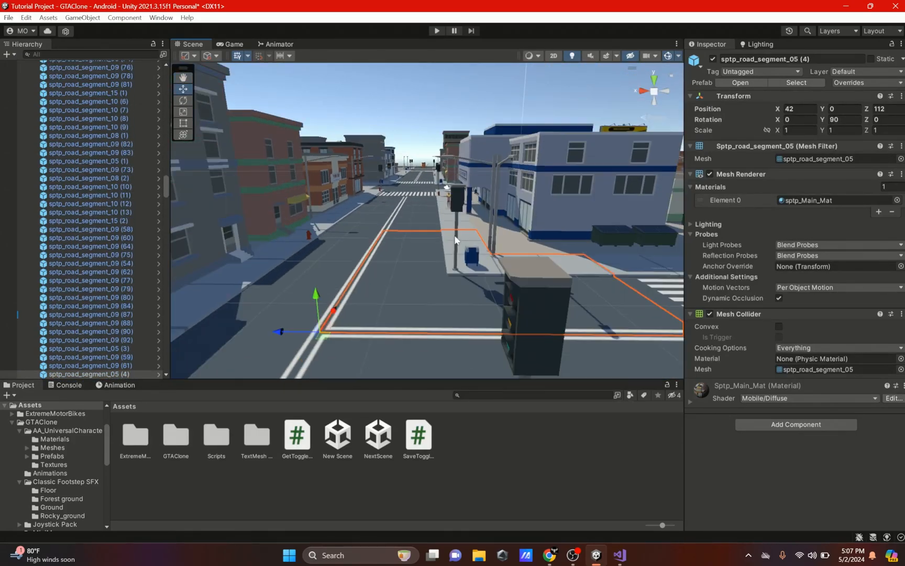
Collapse the City object in the Hierarchy, and briefly run the game in play mode.
{"action": "scroll", "coordinate": [30, 132], "scroll_direction": "up", "scroll_amount": 10}
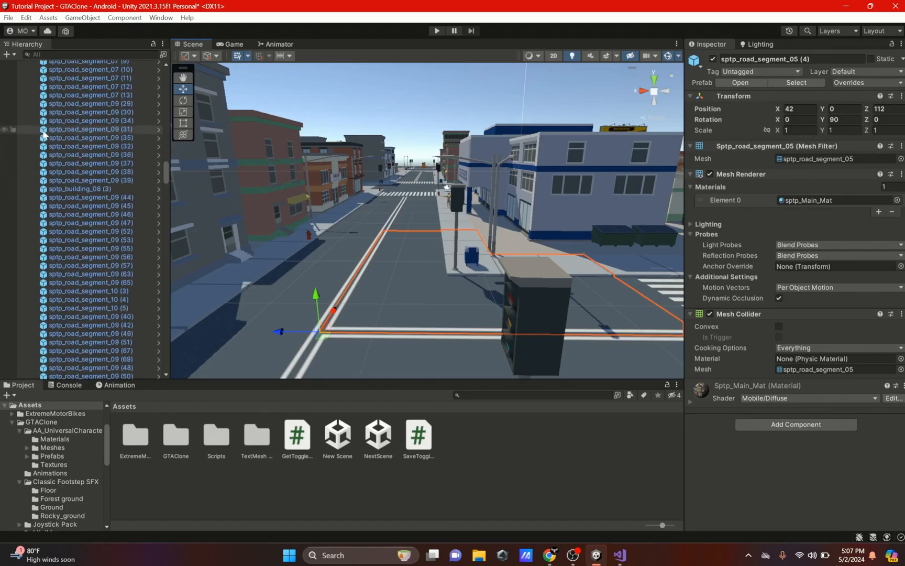
{"action": "scroll", "coordinate": [30, 131], "scroll_direction": "up", "scroll_amount": 10}
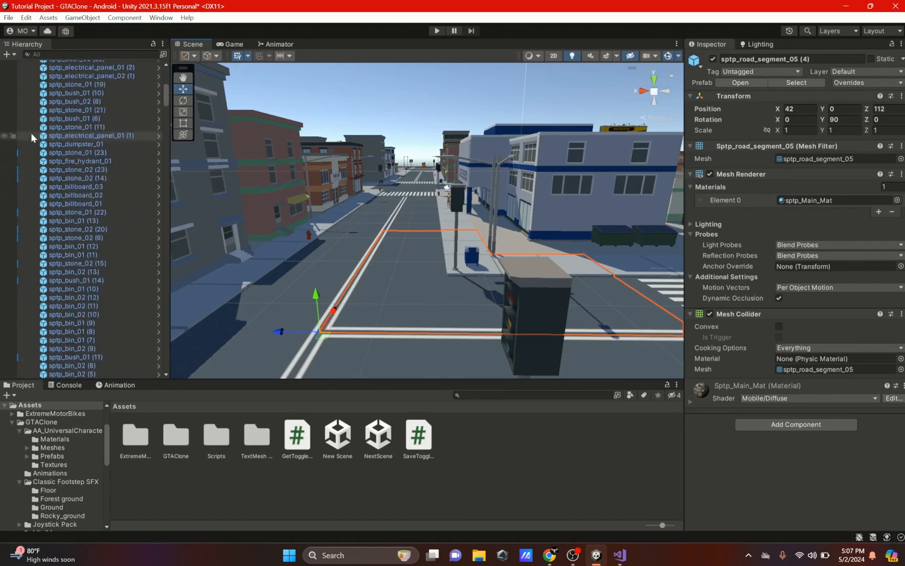
{"action": "left_click", "coordinate": [32, 79]}
{"action": "key", "text": "ctrl+p"}
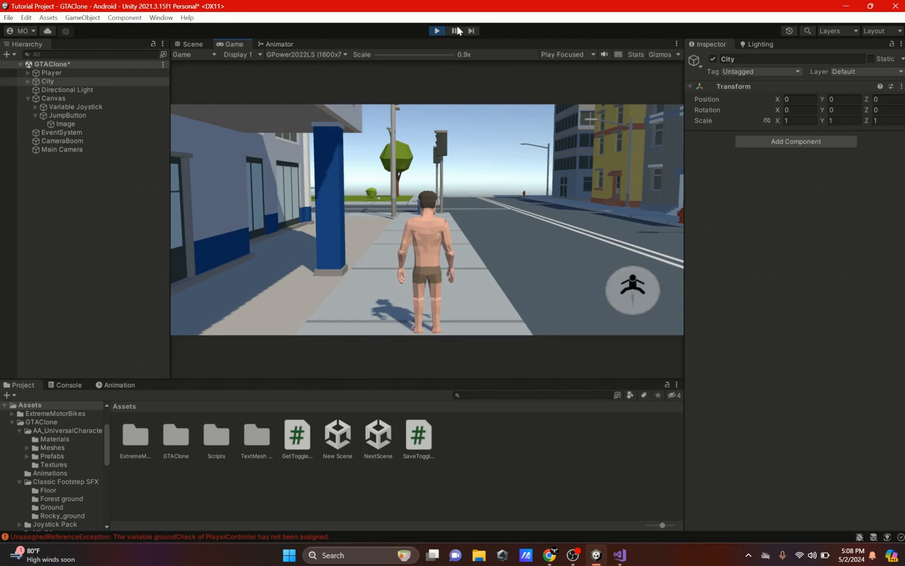
{"action": "left_click", "coordinate": [439, 30]}
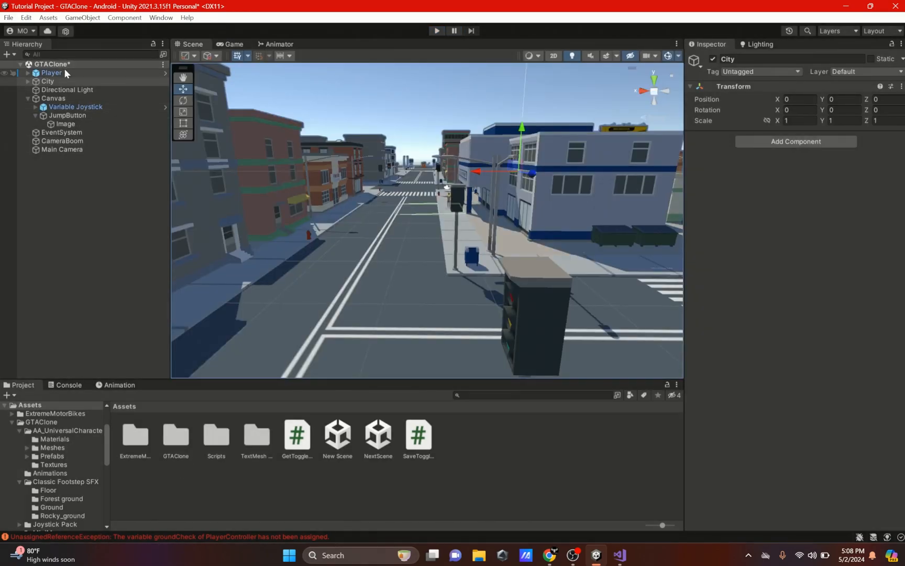
Set the Ground Layer to Ground in the Player's Player Controller component.
{"action": "left_click", "coordinate": [65, 72]}
{"action": "scroll", "coordinate": [777, 312], "scroll_direction": "down", "scroll_amount": 8}
{"action": "left_click", "coordinate": [798, 477]}
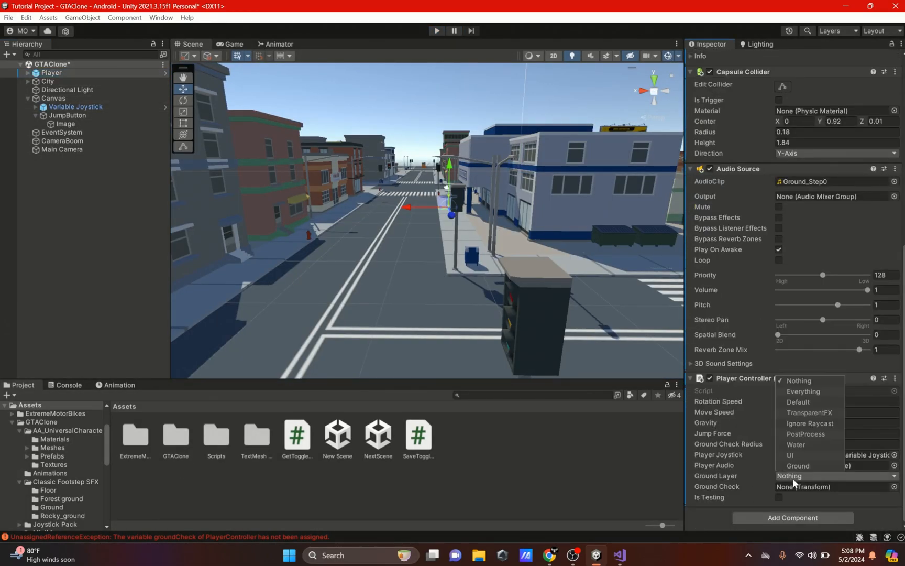
{"action": "left_click", "coordinate": [799, 466]}
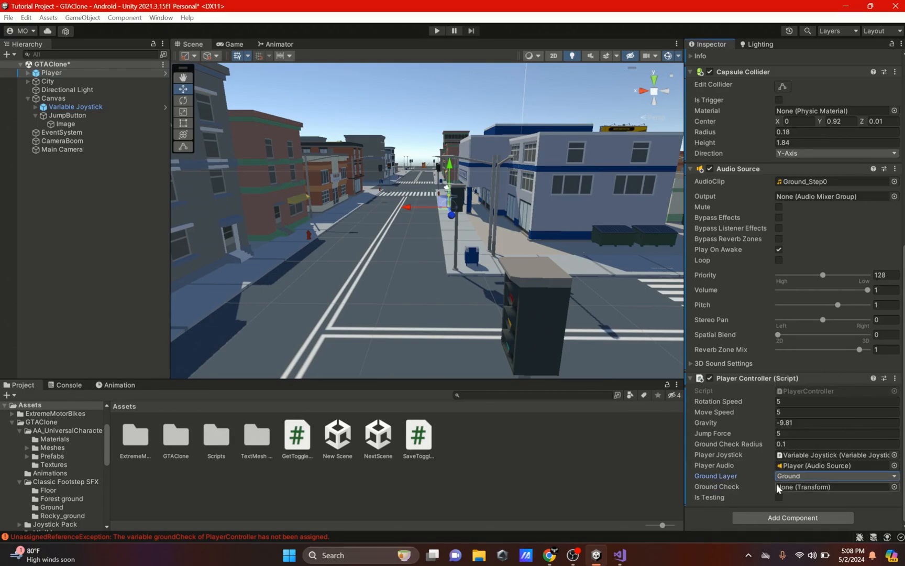
Assign Feet_M from the Player's Male_Body as the Player Controller's Ground Check transform, and collapse Male_Body.
{"action": "left_click", "coordinate": [27, 73]}
{"action": "left_click", "coordinate": [36, 98]}
{"action": "left_click_drag", "start_coordinate": [67, 132], "coordinate": [793, 487]}
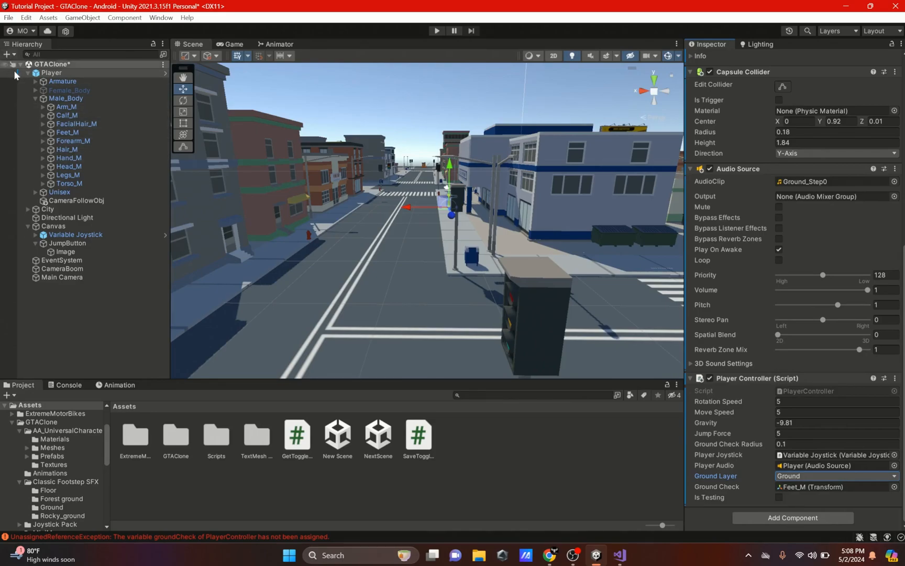
{"action": "left_click", "coordinate": [35, 98]}
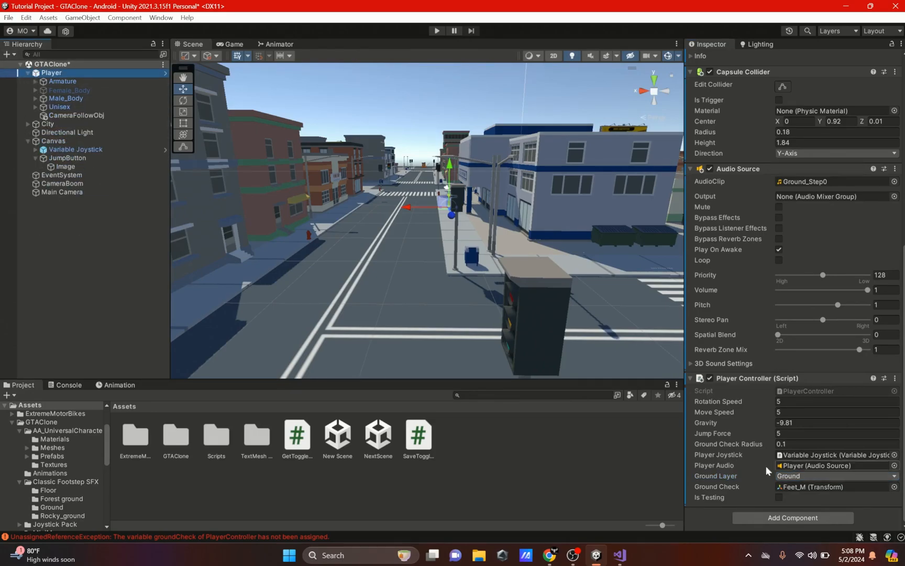
Run the game in play mode, trigger jumps with the on-screen jump button, and move and turn the player with the joystick.
{"action": "scroll", "coordinate": [401, 195], "scroll_direction": "up", "scroll_amount": 3}
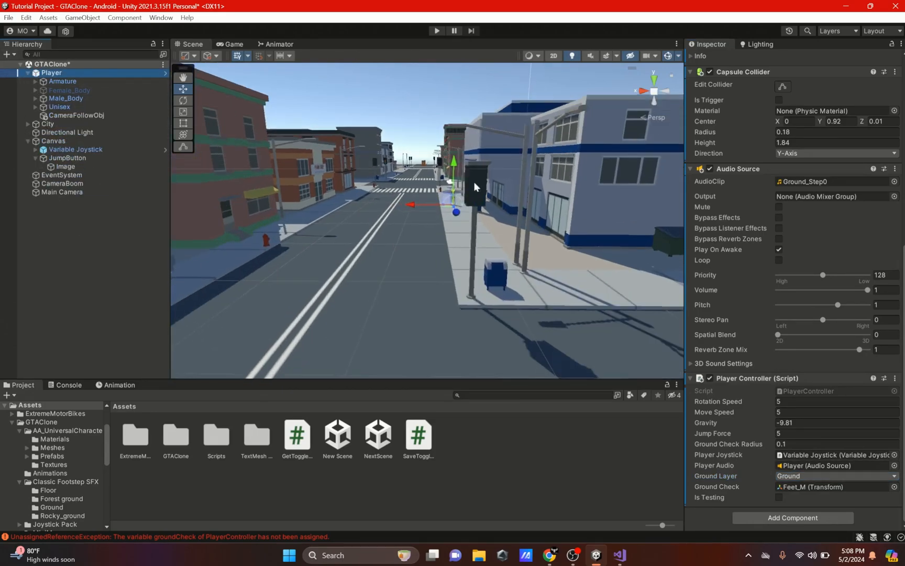
{"action": "left_click", "coordinate": [436, 31]}
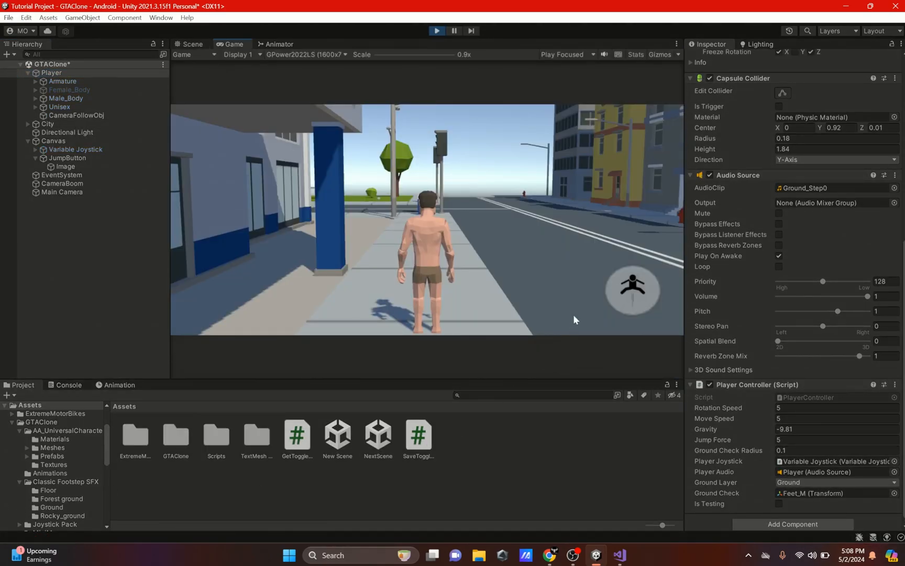
{"action": "left_click", "coordinate": [631, 290]}
{"action": "left_click", "coordinate": [631, 292]}
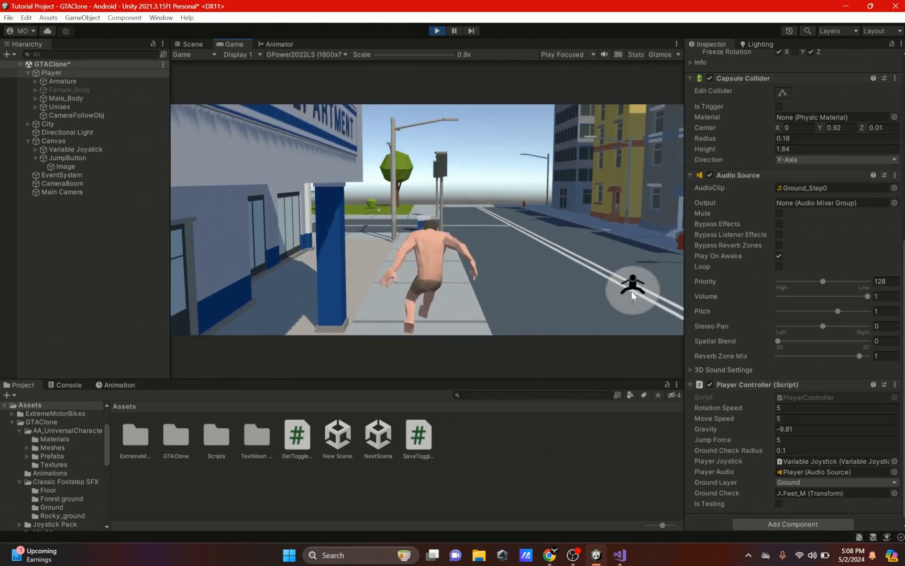
{"action": "left_click_drag", "start_coordinate": [218, 302], "coordinate": [220, 199]}
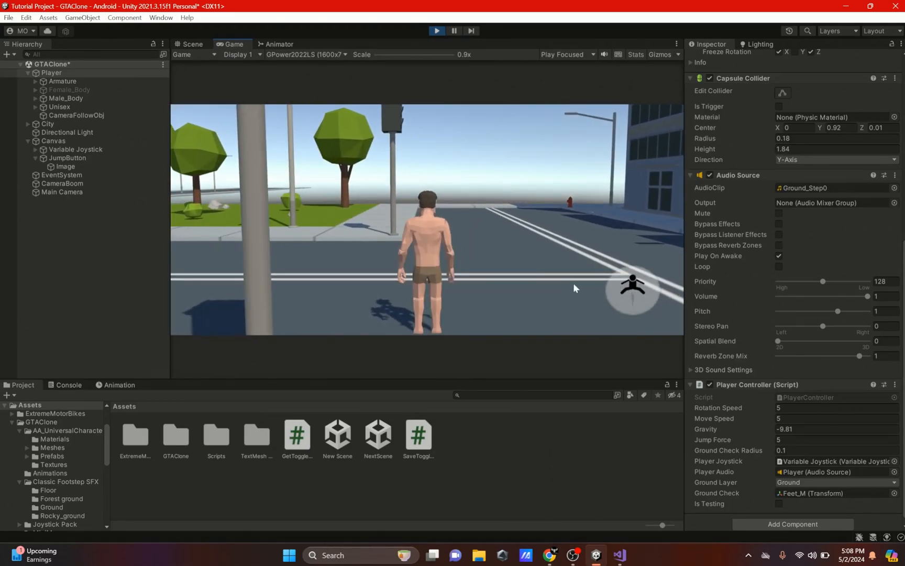
{"action": "left_click_drag", "start_coordinate": [338, 300], "coordinate": [272, 355]}
Test repeated jumps with the player facing the camera, and end play mode.
{"action": "left_click", "coordinate": [632, 284]}
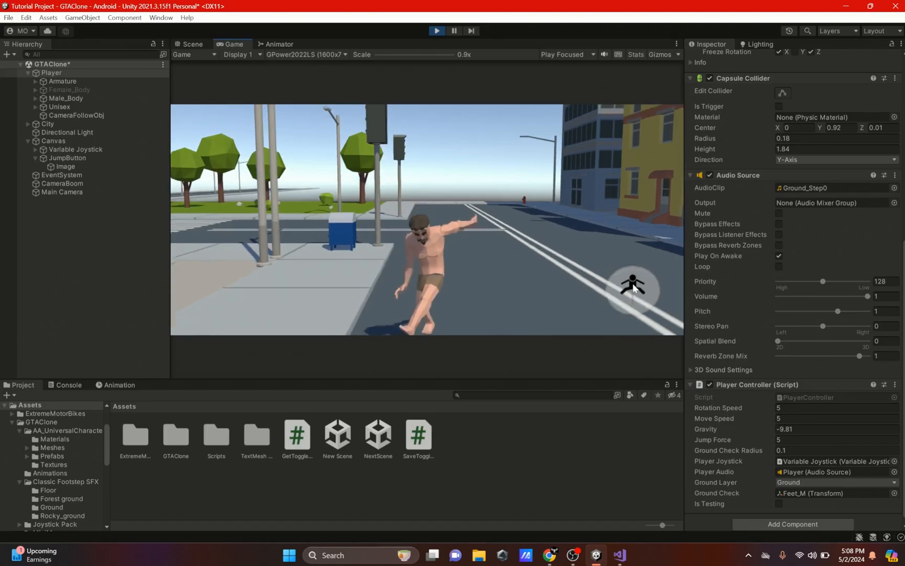
{"action": "left_click", "coordinate": [635, 284]}
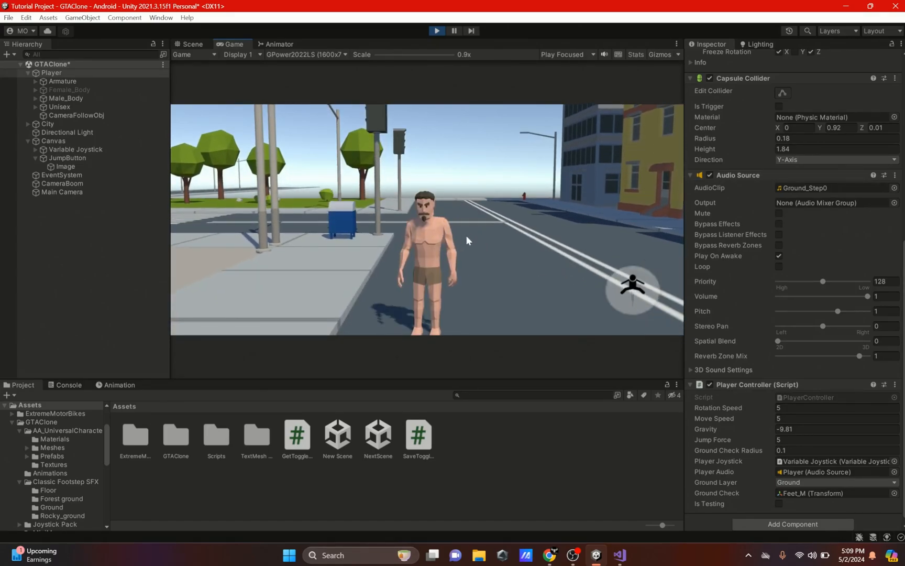
{"action": "left_click", "coordinate": [632, 286]}
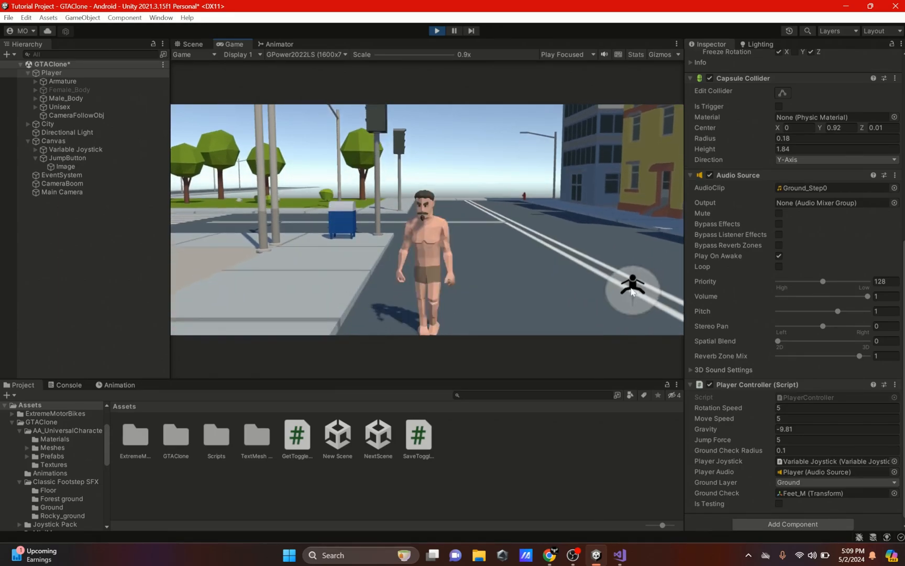
{"action": "left_click", "coordinate": [632, 285]}
{"action": "left_click", "coordinate": [633, 286]}
{"action": "left_click", "coordinate": [633, 285]}
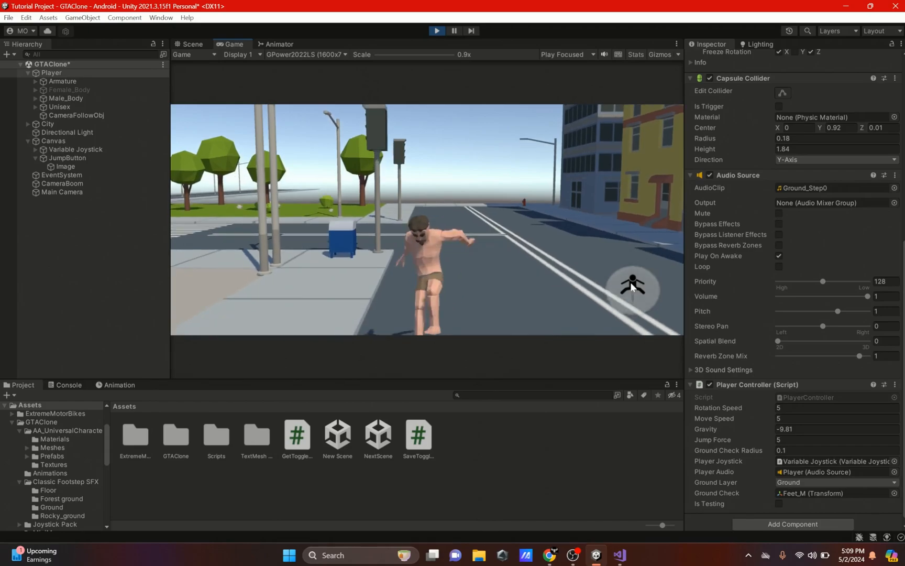
{"action": "left_click", "coordinate": [632, 285]}
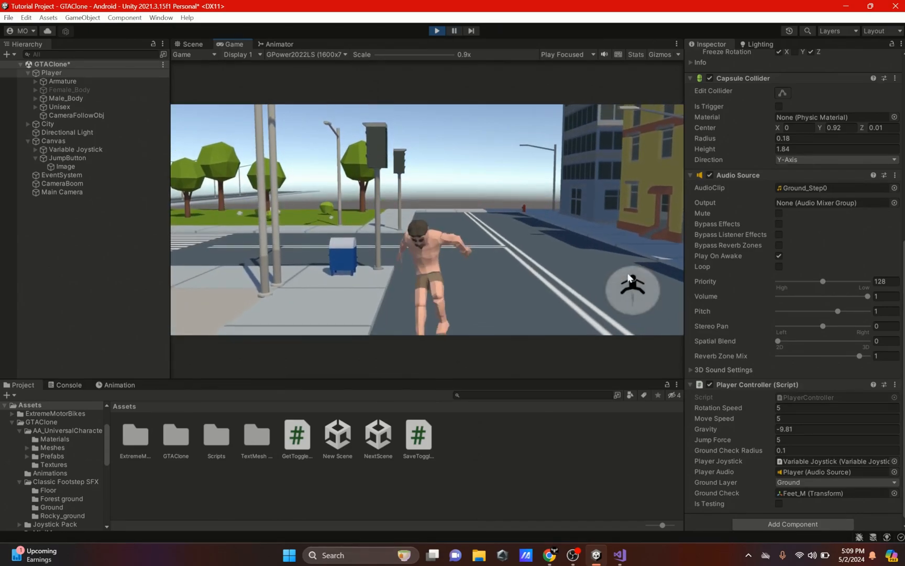
{"action": "left_click", "coordinate": [437, 31]}
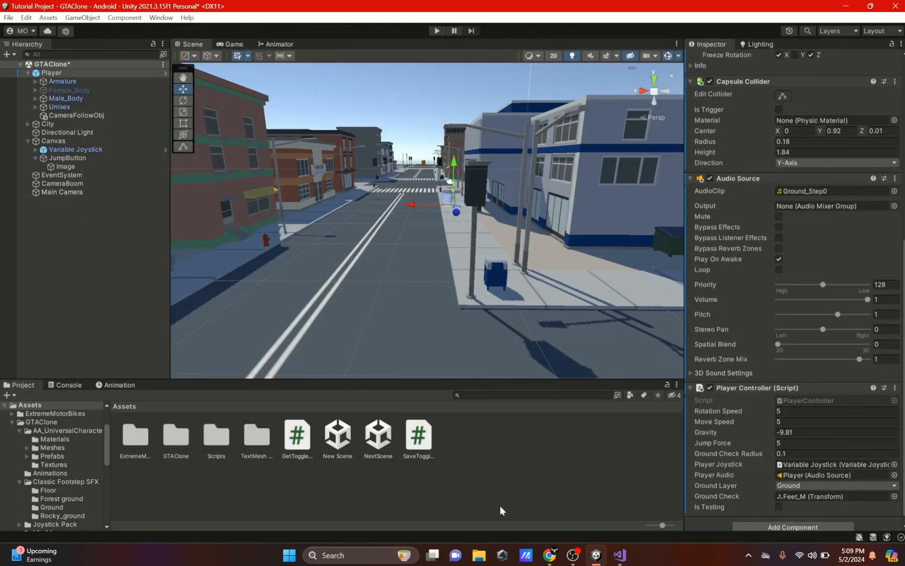
Frame the Player in the Scene view, and in Visual Studio add an empty OnDrawGizmos method after PlayFootStep in PlayerController.cs.
{"action": "mouse_move", "coordinate": [617, 561]}
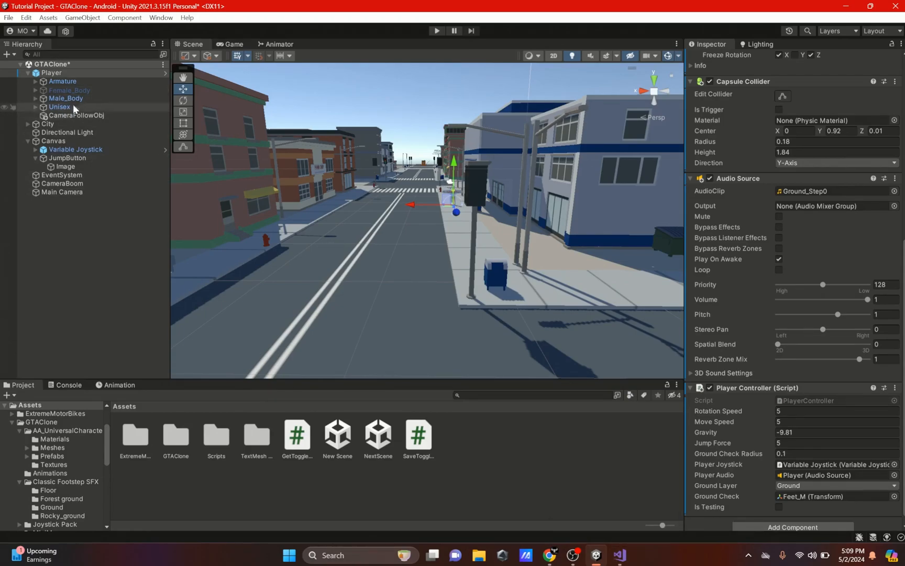
{"action": "double_click", "coordinate": [71, 73]}
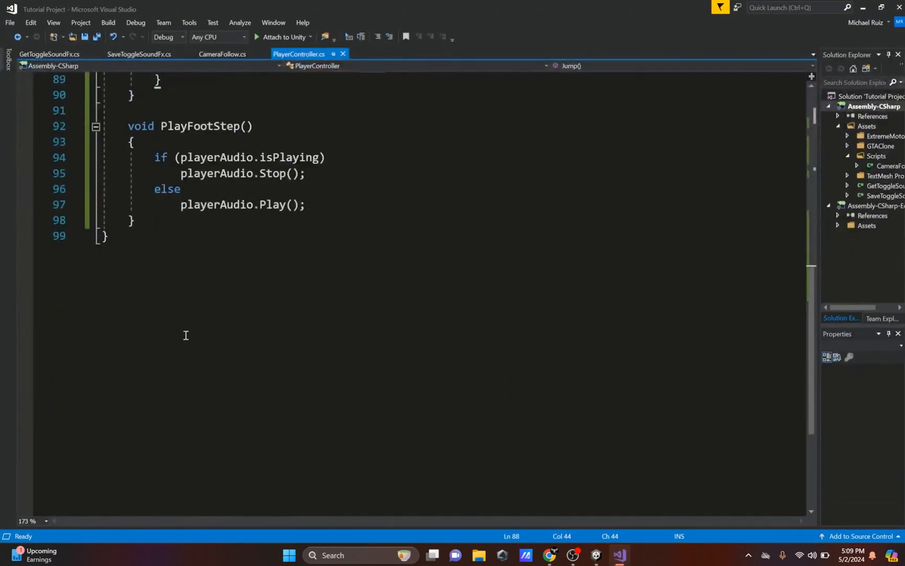
{"action": "left_click", "coordinate": [170, 273]}
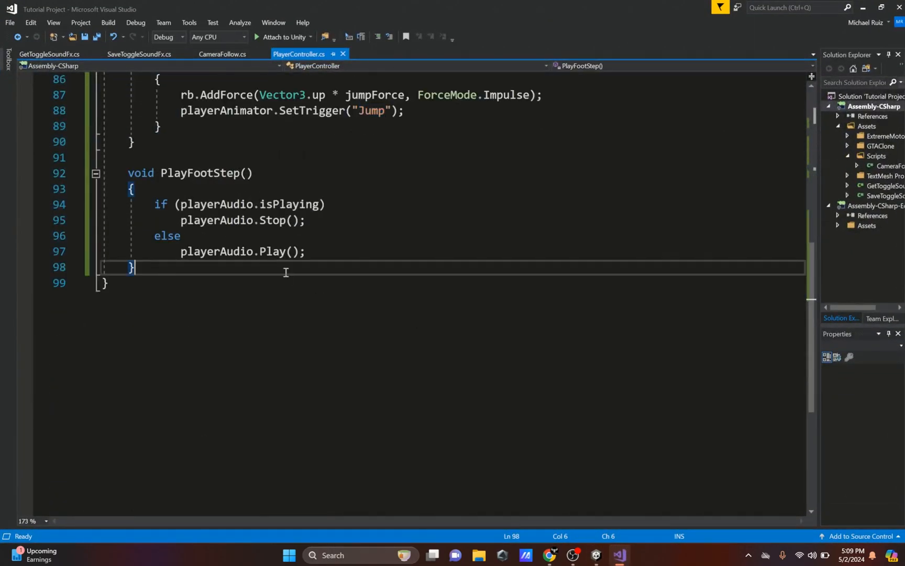
{"action": "key", "text": "Return"}
{"action": "key", "text": "Return"}
{"action": "type", "text": "v"}
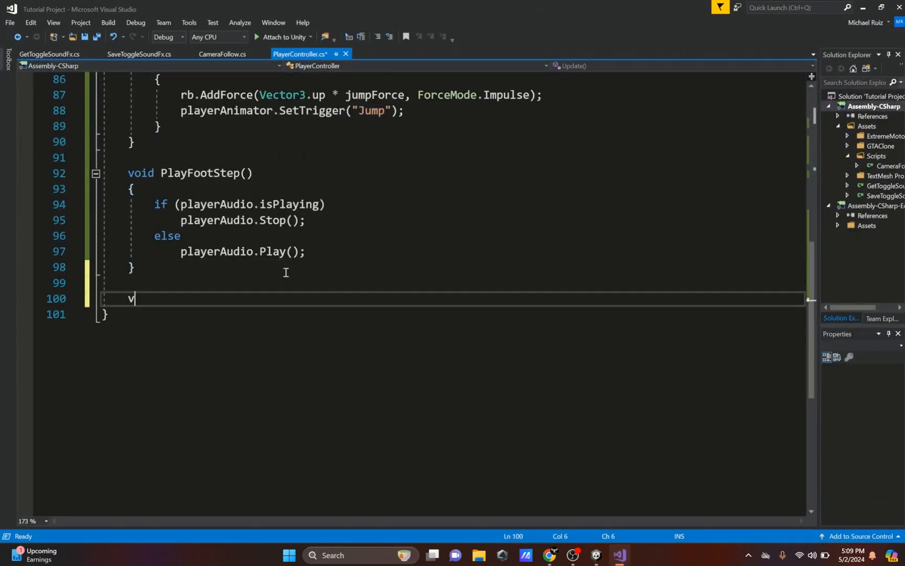
{"action": "type", "text": "oidondra"}
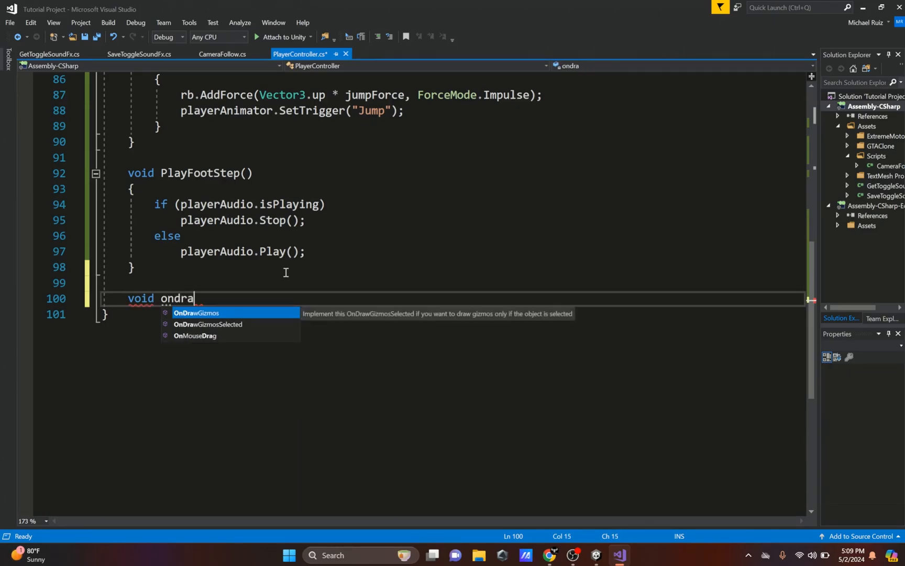
{"action": "key", "text": "Tab"}
{"action": "double_click", "coordinate": [252, 297]}
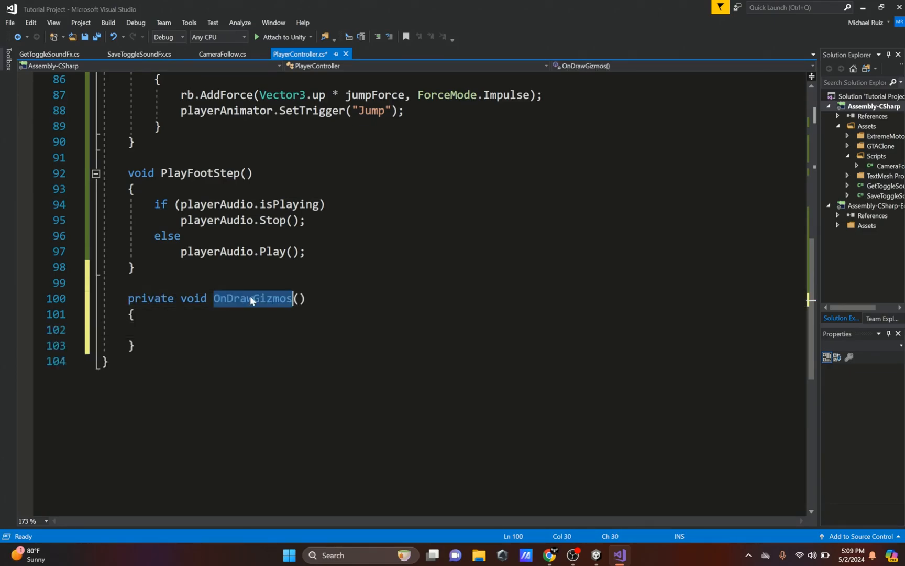
{"action": "left_click", "coordinate": [271, 330]}
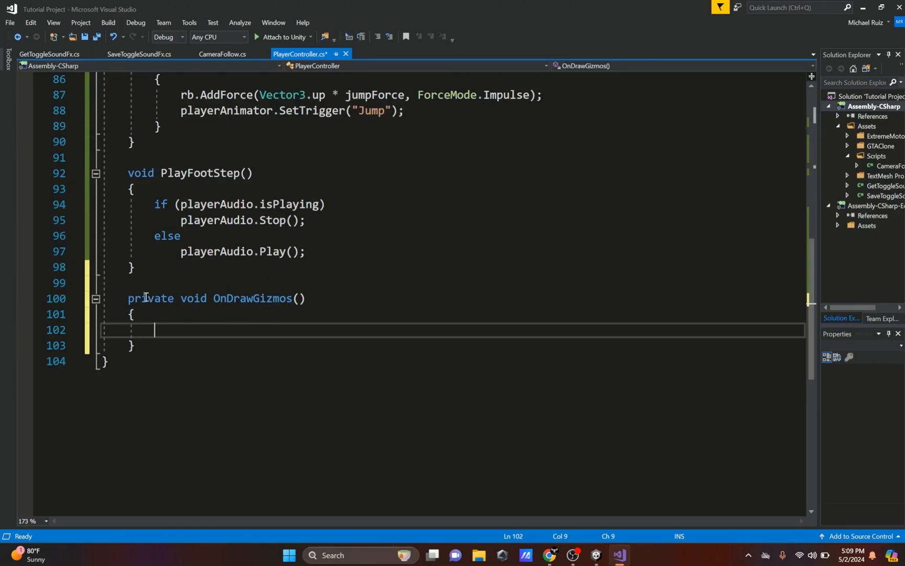
Set the gizmo colour in OnDrawGizmos with the statement Gizmos.color = Color.magenta;.
{"action": "scroll", "coordinate": [322, 344], "scroll_direction": "up", "scroll_amount": 6}
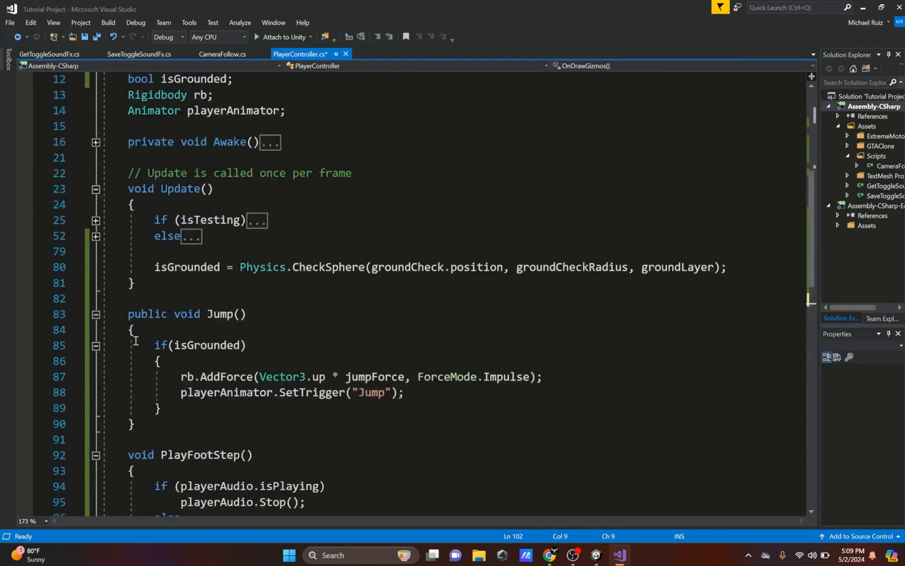
{"action": "scroll", "coordinate": [323, 373], "scroll_direction": "down", "scroll_amount": 5}
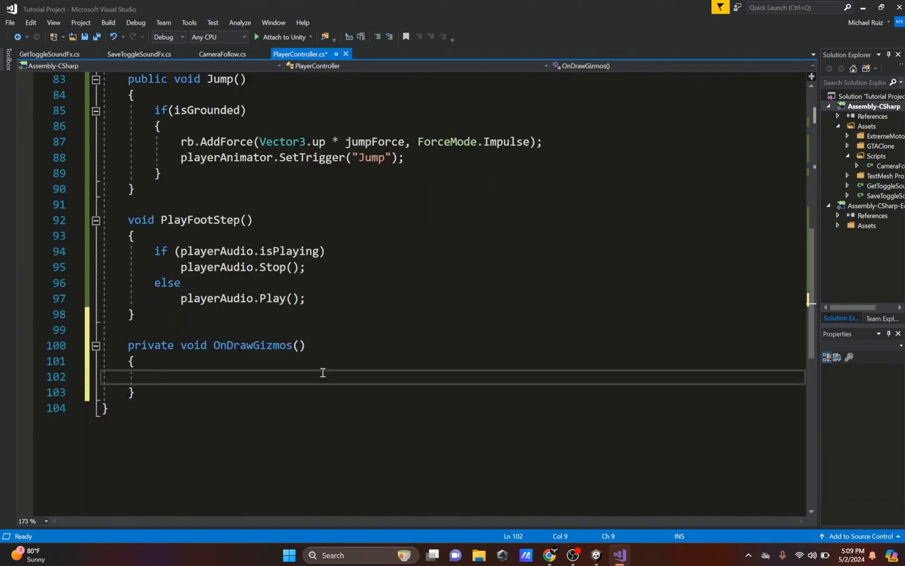
{"action": "type", "text": "Gizmos.color = Color."}
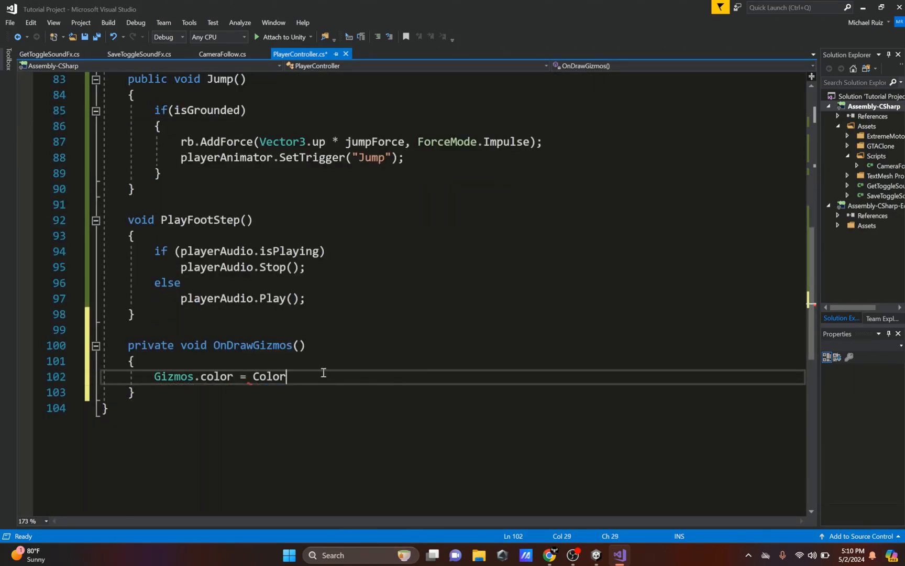
{"action": "key", "text": "Down"}
{"action": "key", "text": "Down"}
{"action": "key", "text": "Down"}
{"action": "key", "text": "Down"}
{"action": "key", "text": "Down"}
{"action": "key", "text": "Down"}
{"action": "key", "text": "Down"}
{"action": "key", "text": "Down"}
{"action": "key", "text": "Down"}
{"action": "key", "text": "Down"}
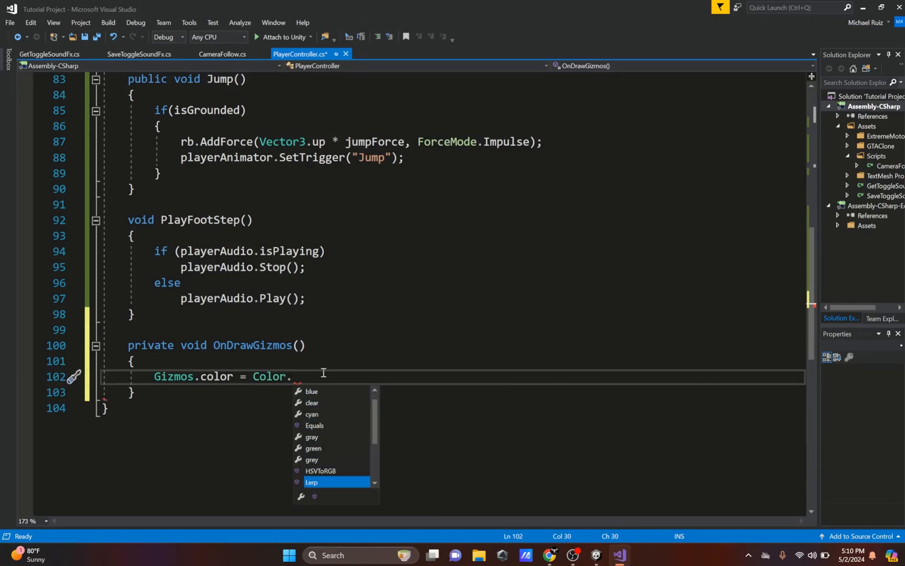
{"action": "key", "text": "Up"}
{"action": "key", "text": "Up"}
{"action": "key", "text": "Up"}
{"action": "key", "text": "Up"}
{"action": "key", "text": "Up"}
{"action": "key", "text": "Up"}
{"action": "key", "text": "Up"}
{"action": "key", "text": "Up"}
{"action": "key", "text": "Up"}
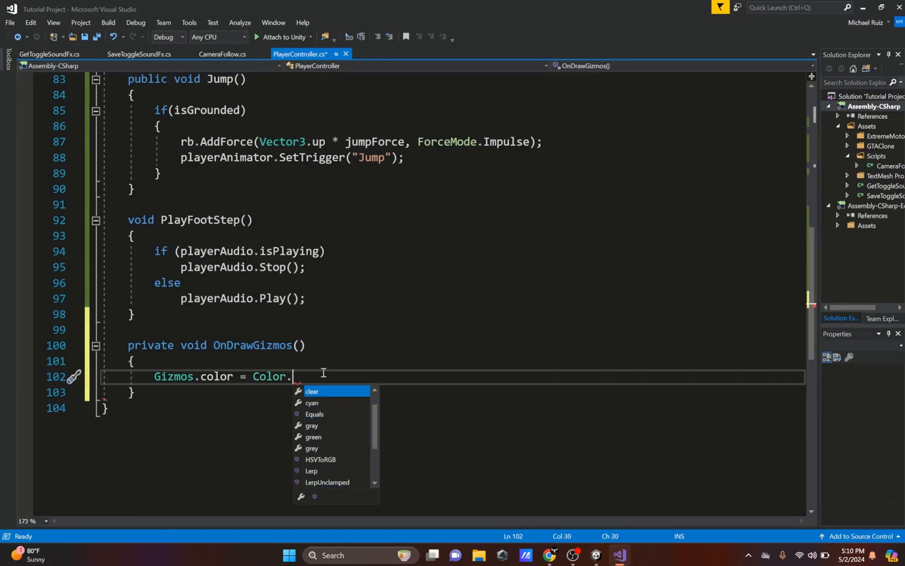
{"action": "key", "text": "Up"}
{"action": "key", "text": "Down"}
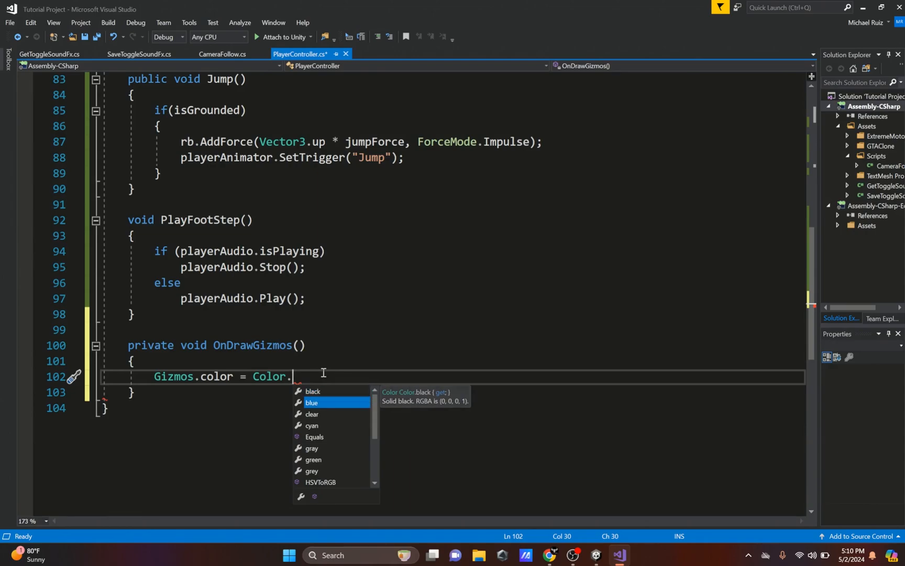
{"action": "key", "text": "Down"}
{"action": "key", "text": "Down"}
{"action": "key", "text": "Down"}
{"action": "key", "text": "Down"}
{"action": "key", "text": "Down"}
{"action": "key", "text": "Down"}
{"action": "key", "text": "Down"}
{"action": "key", "text": "Down"}
{"action": "key", "text": "Down"}
{"action": "key", "text": "Down"}
{"action": "key", "text": "Down"}
{"action": "key", "text": "Down"}
{"action": "key", "text": "Down"}
{"action": "key", "text": "Down"}
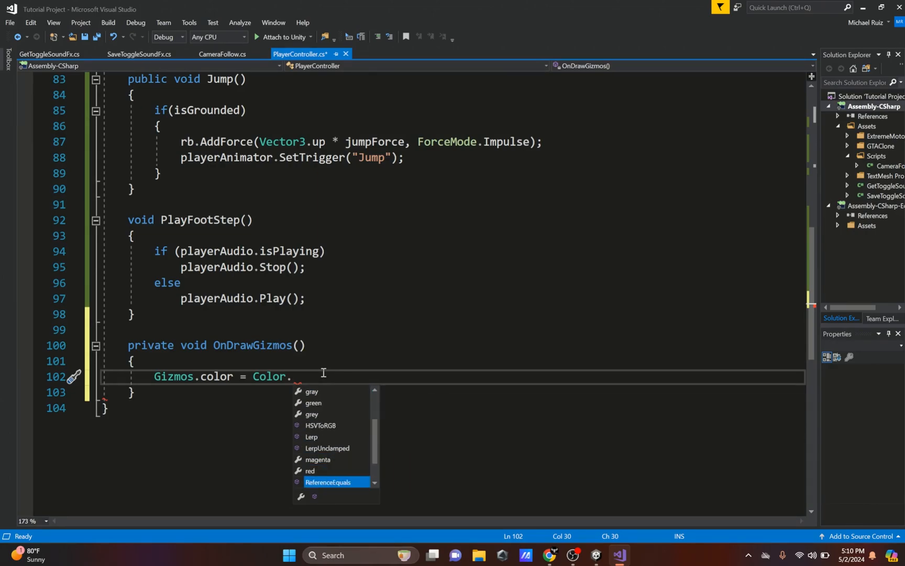
{"action": "key", "text": "Up"}
{"action": "key", "text": "Up"}
{"action": "key", "text": "Up"}
{"action": "key", "text": "Up"}
{"action": "key", "text": "Tab"}
{"action": "type", "text": "l"}
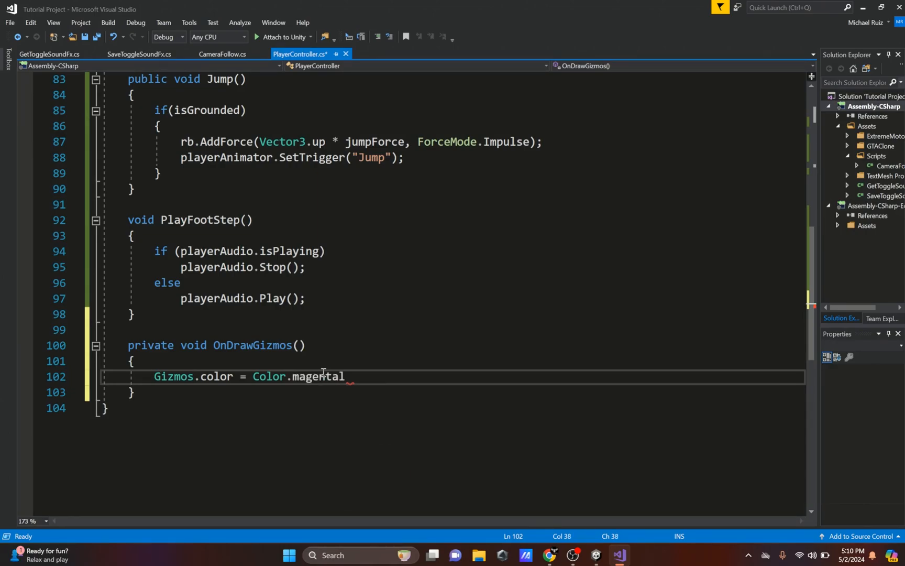
{"action": "key", "text": "Return"}
Add Gizmos.DrawSphere(groundCheck, groundCheckRadius); below the colour statement and save the script.
{"action": "type", "text": "g"}
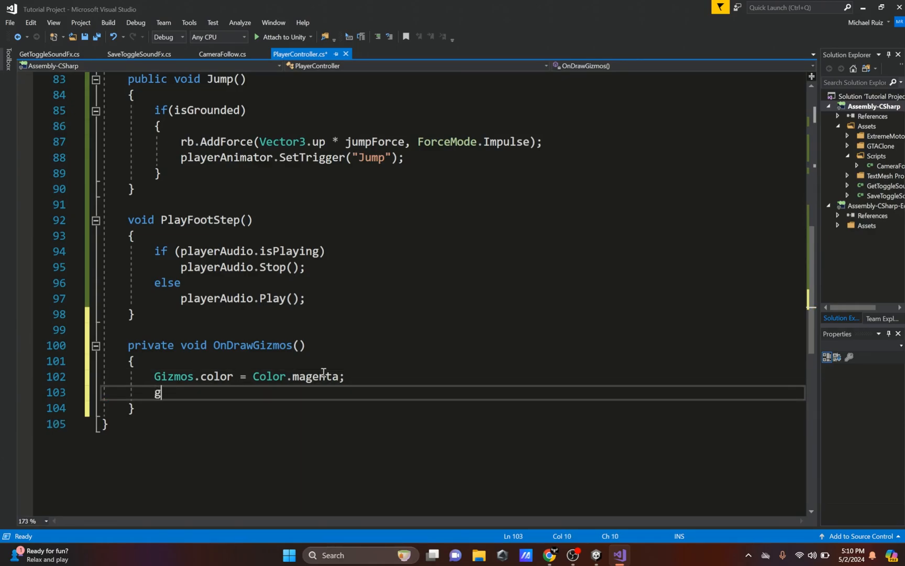
{"action": "type", "text": "iz.d"}
{"action": "key", "text": "Down"}
{"action": "key", "text": "Down"}
{"action": "key", "text": "Down"}
{"action": "key", "text": "Down"}
{"action": "key", "text": "Down"}
{"action": "key", "text": "Down"}
{"action": "key", "text": "Down"}
{"action": "key", "text": "Down"}
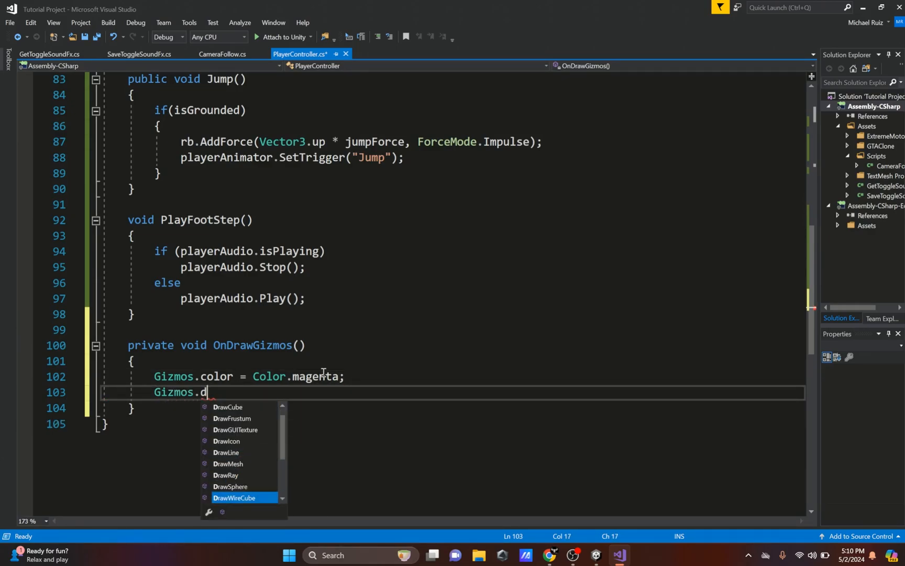
{"action": "key", "text": "Up"}
{"action": "key", "text": "Down"}
{"action": "key", "text": "Down"}
{"action": "key", "text": "Down"}
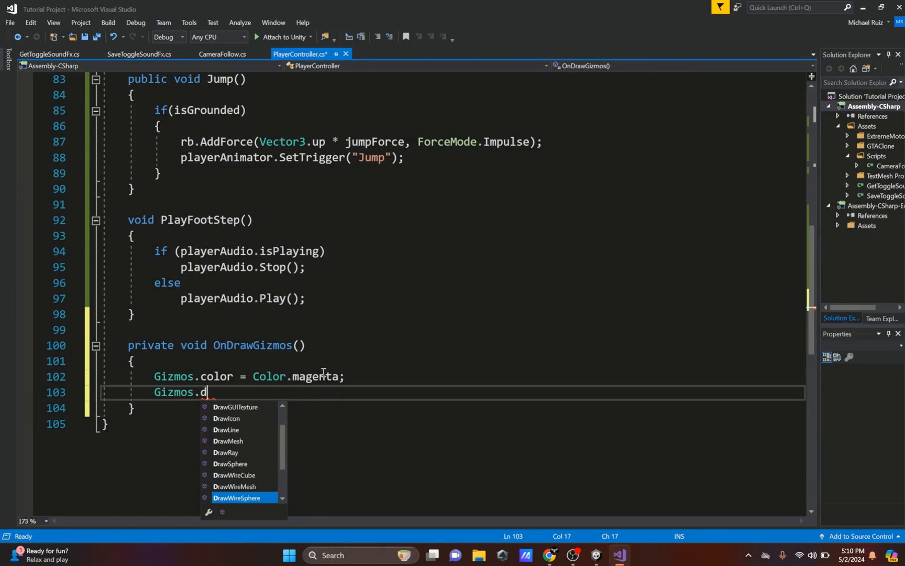
{"action": "key", "text": "Up"}
{"action": "key", "text": "Up"}
{"action": "key", "text": "Up"}
{"action": "key", "text": "Tab"}
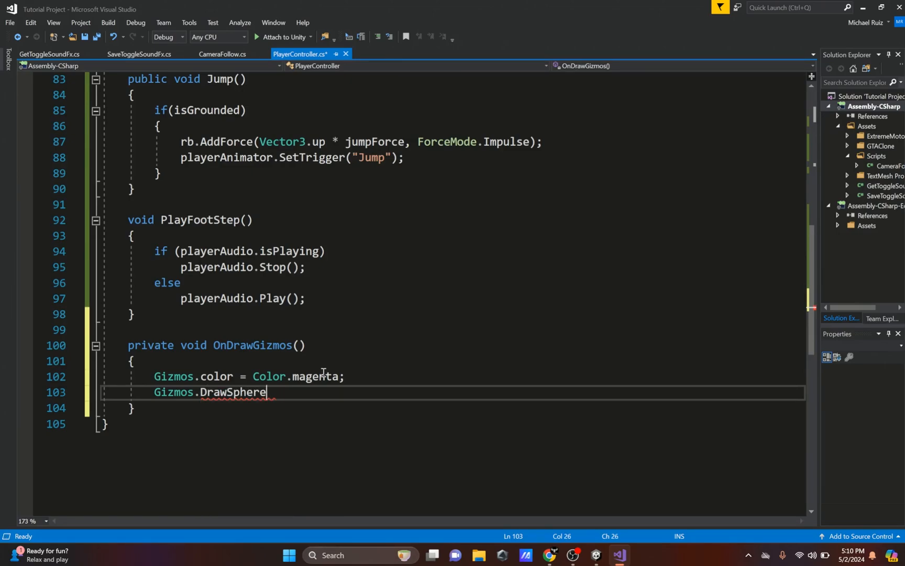
{"action": "type", "text": "("}
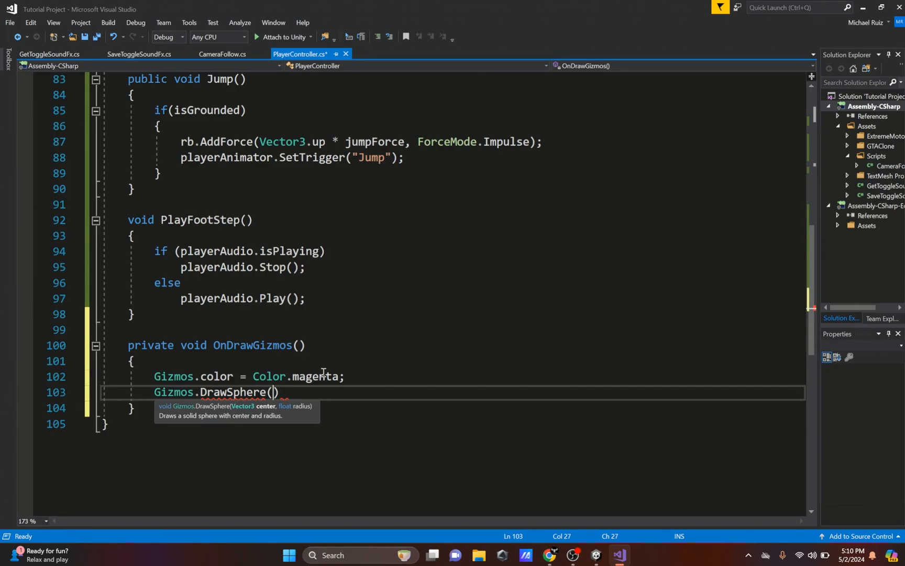
{"action": "type", "text": "groundCheck, "}
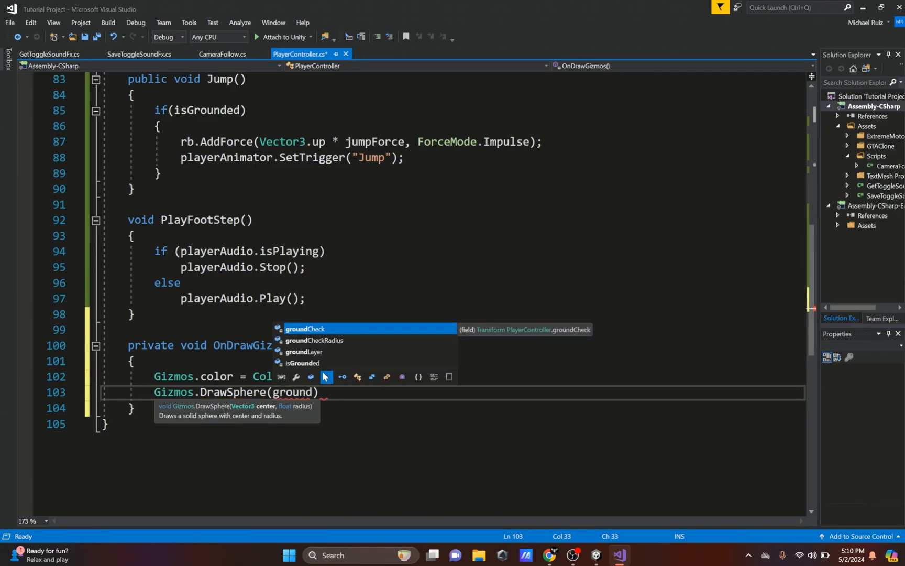
{"action": "type", "text": "groundCheckRadius"}
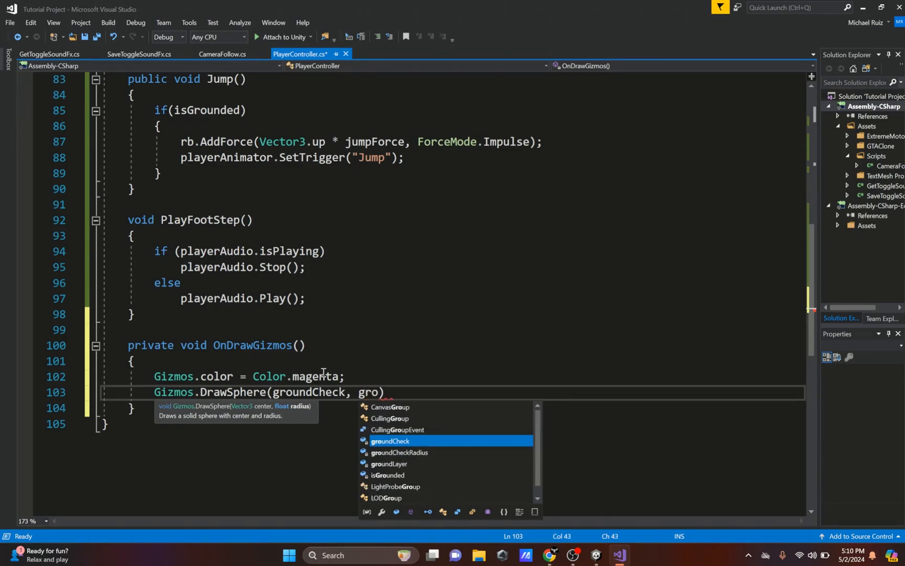
{"action": "type", "text": ");"}
{"action": "key", "text": "ctrl+s"}
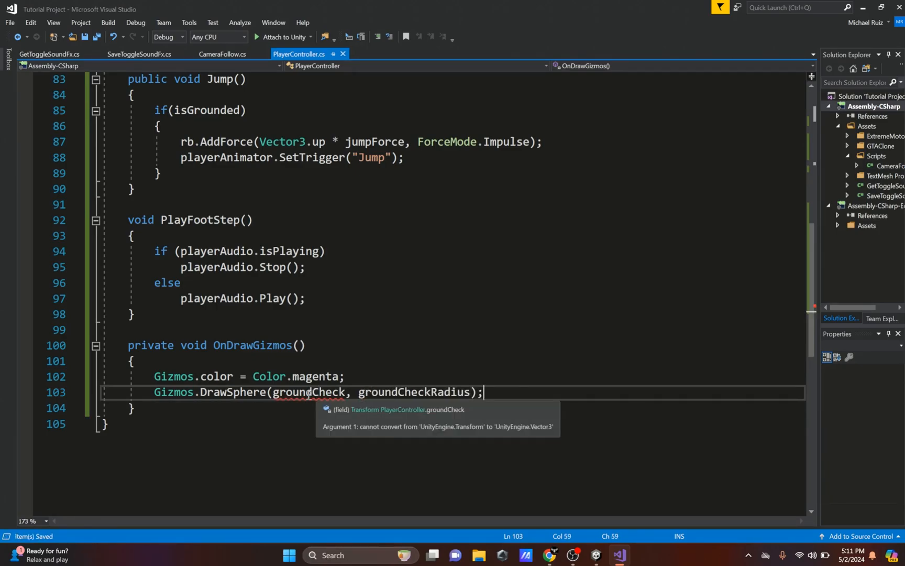
Correct the DrawSphere centre argument to groundCheck.position, and switch back to Unity.
{"action": "double_click", "coordinate": [346, 392]}
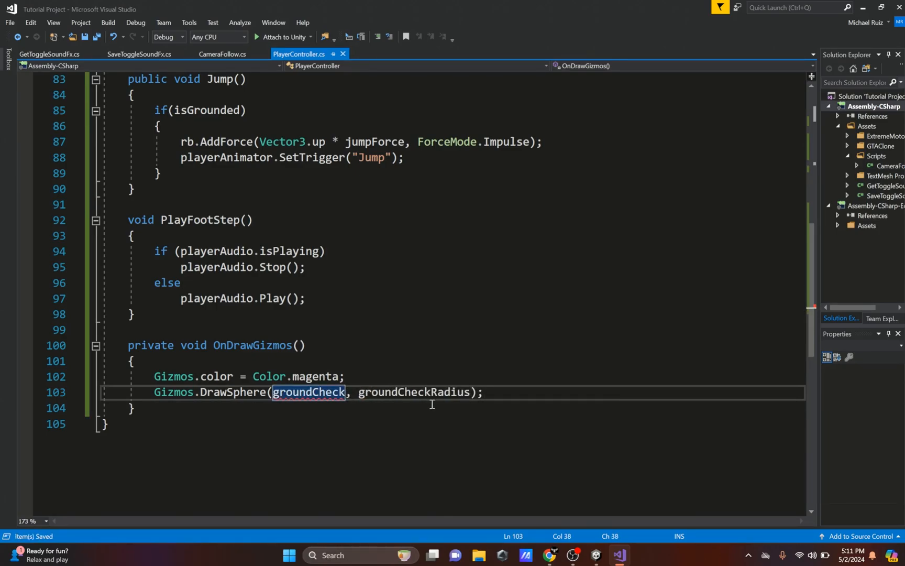
{"action": "type", "text": ".po"}
{"action": "key", "text": "Tab"}
{"action": "left_click", "coordinate": [863, 7]}
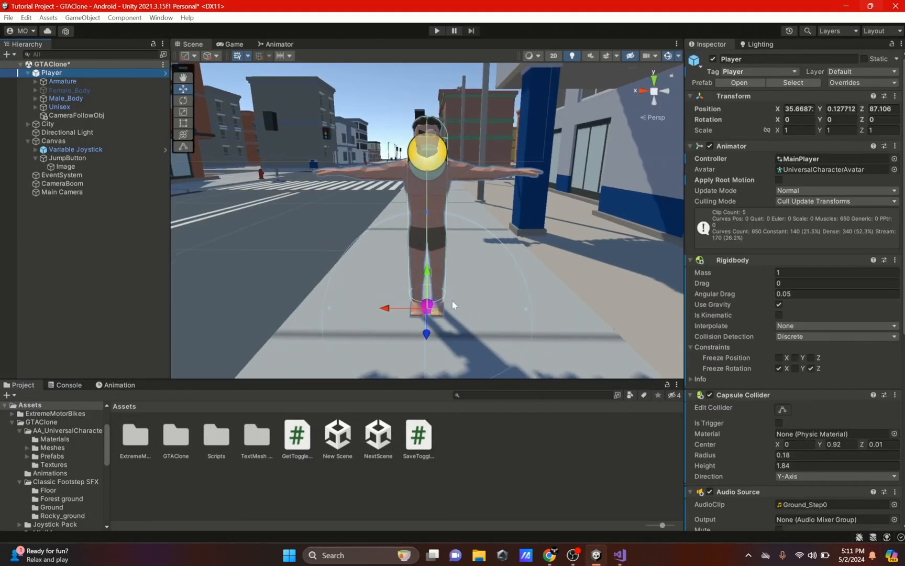
Enlarge the Player Controller's Ground Check Radius to about 1.06 so the magenta sphere surrounds the character's lower body.
{"action": "scroll", "coordinate": [451, 298], "scroll_direction": "up", "scroll_amount": 3}
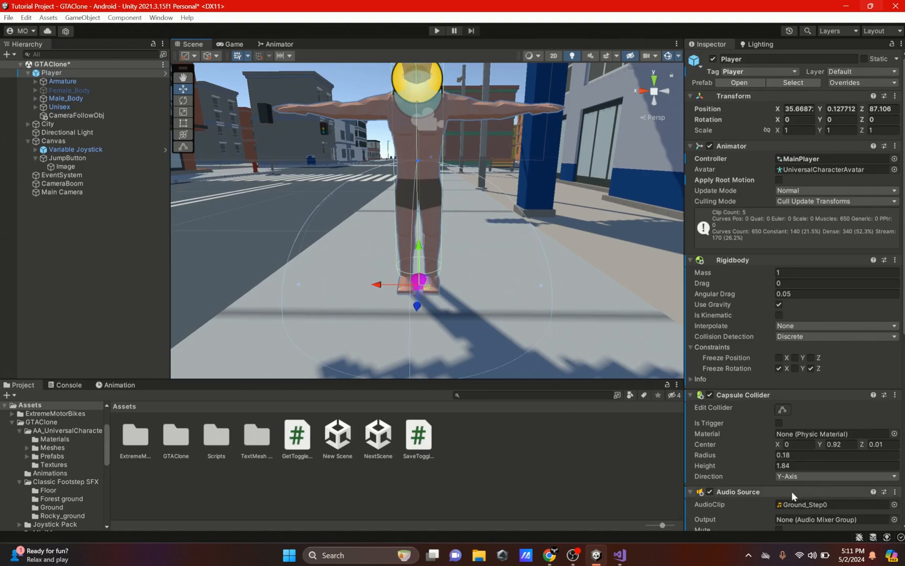
{"action": "scroll", "coordinate": [792, 491], "scroll_direction": "down", "scroll_amount": 3}
{"action": "scroll", "coordinate": [731, 493], "scroll_direction": "down", "scroll_amount": 3}
{"action": "left_click_drag", "start_coordinate": [728, 446], "coordinate": [749, 451]}
{"action": "scroll", "coordinate": [419, 214], "scroll_direction": "down", "scroll_amount": 3}
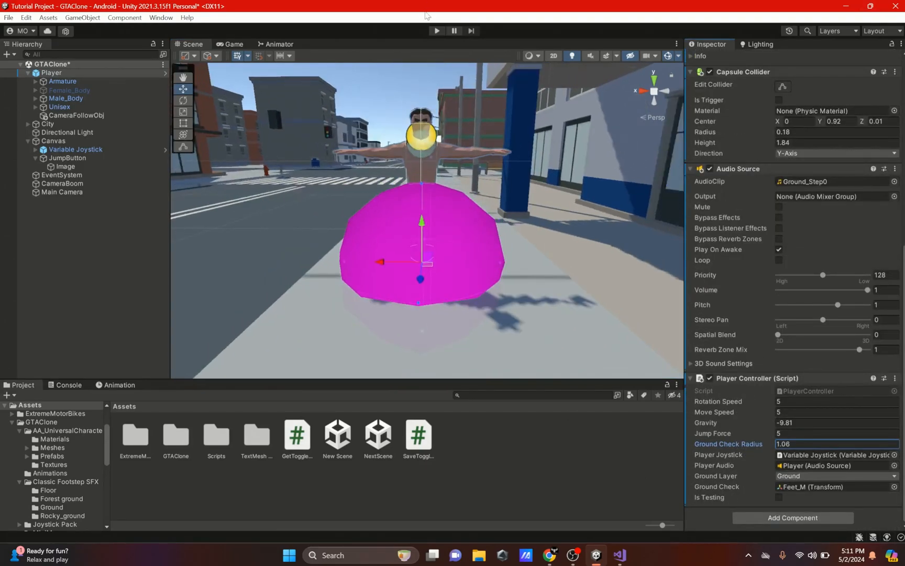
Run the game with the Game view docked beside the Scene view, and jump repeatedly to examine the enlarged ground-check sphere.
{"action": "left_click", "coordinate": [435, 30]}
{"action": "left_click_drag", "start_coordinate": [231, 44], "coordinate": [516, 249]}
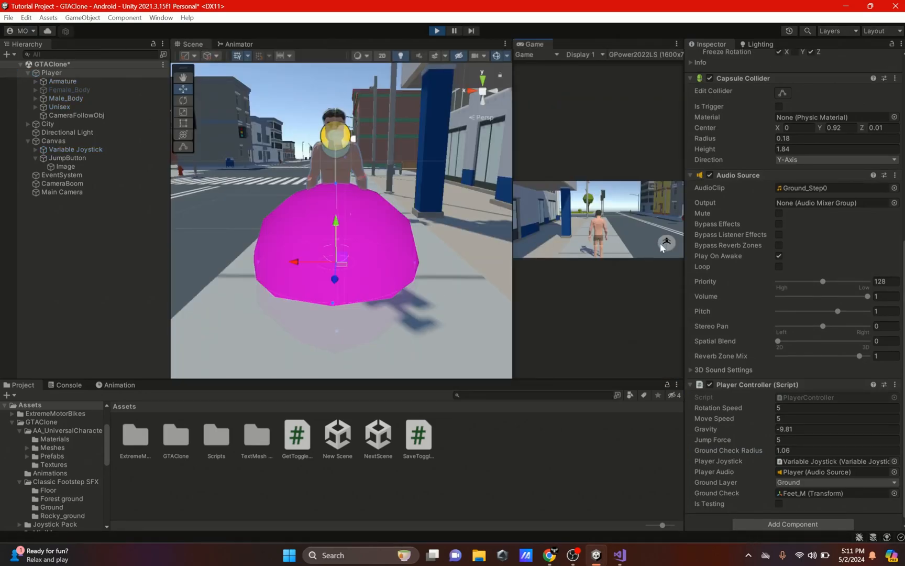
{"action": "left_click", "coordinate": [661, 244]}
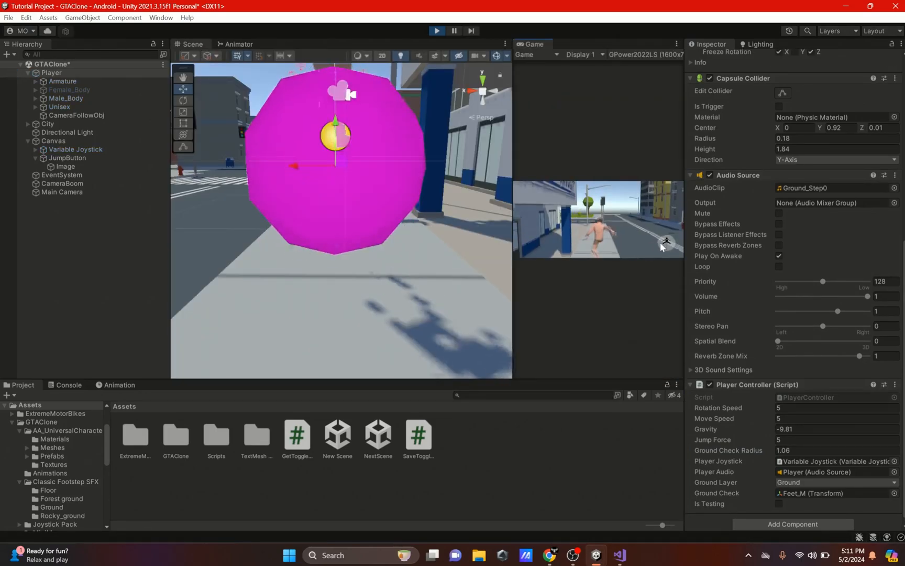
{"action": "left_click", "coordinate": [664, 244]}
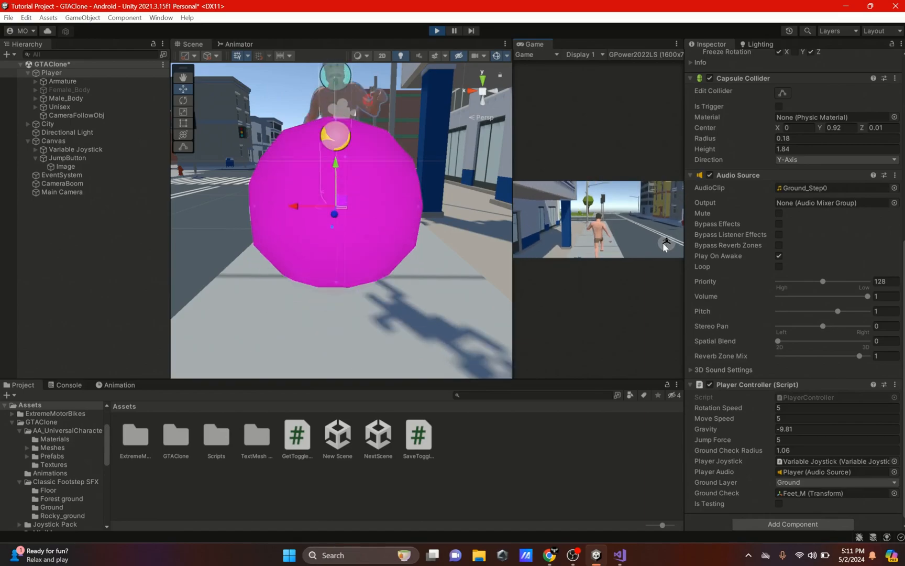
{"action": "left_click", "coordinate": [663, 245]}
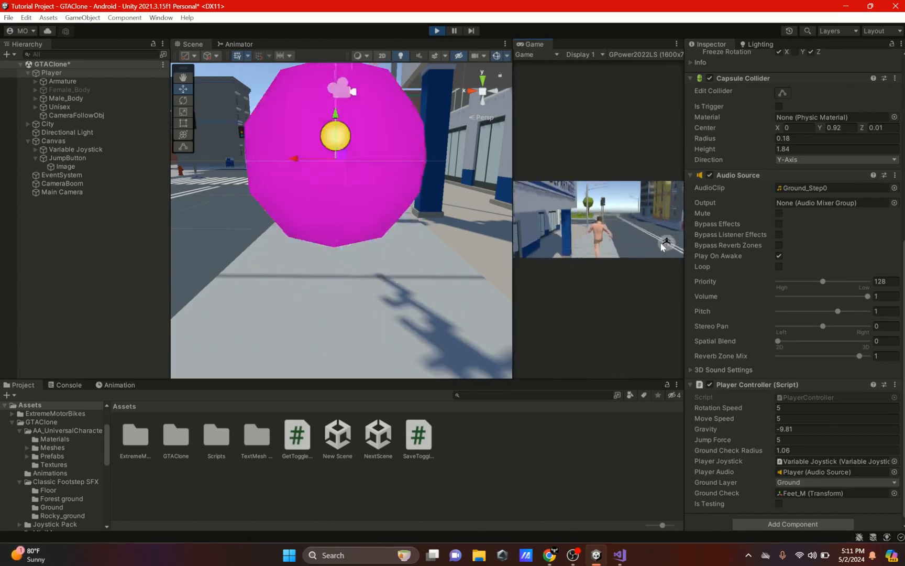
{"action": "left_click", "coordinate": [663, 244]}
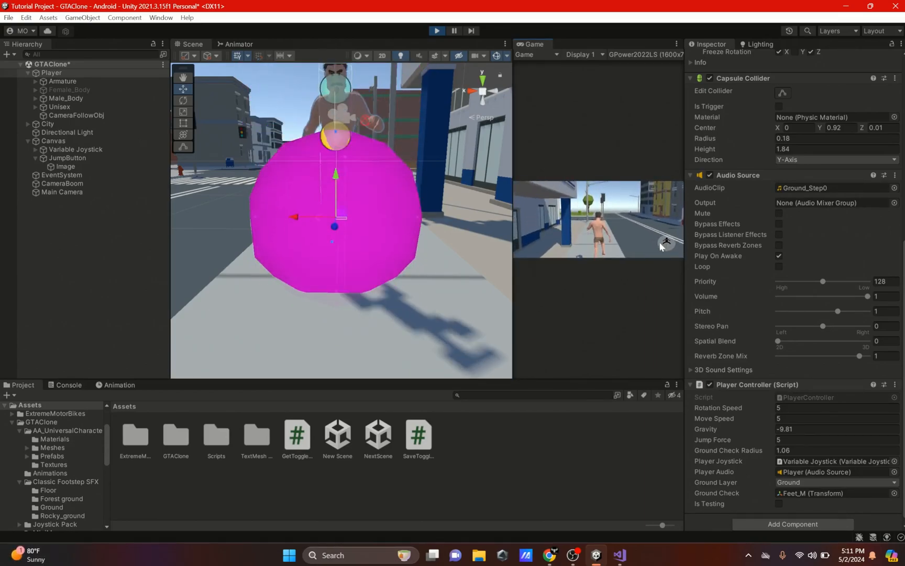
{"action": "left_click", "coordinate": [664, 245]}
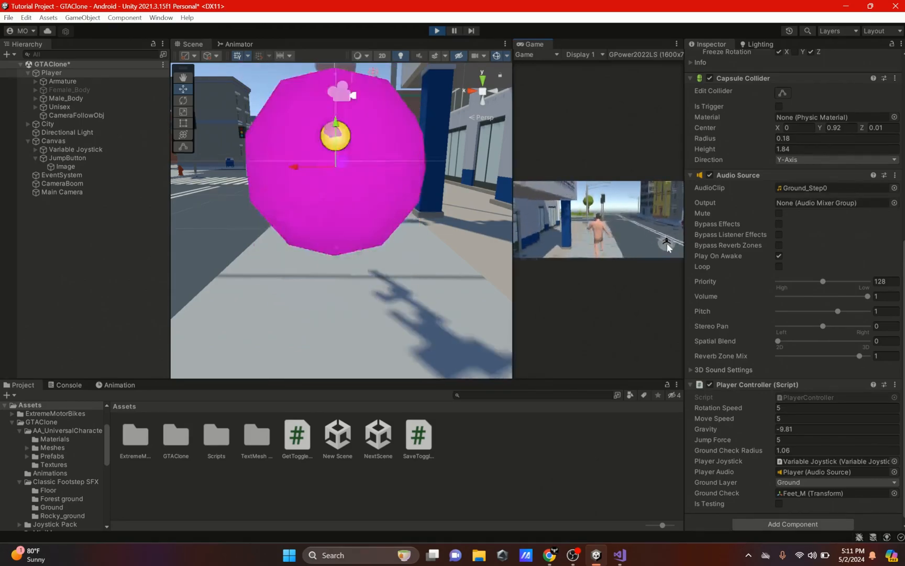
{"action": "left_click", "coordinate": [664, 245]}
Stop the game and set the Player Controller's Ground Check Radius to 0.1.
{"action": "left_click", "coordinate": [851, 454]}
{"action": "type", "text": ".1"}
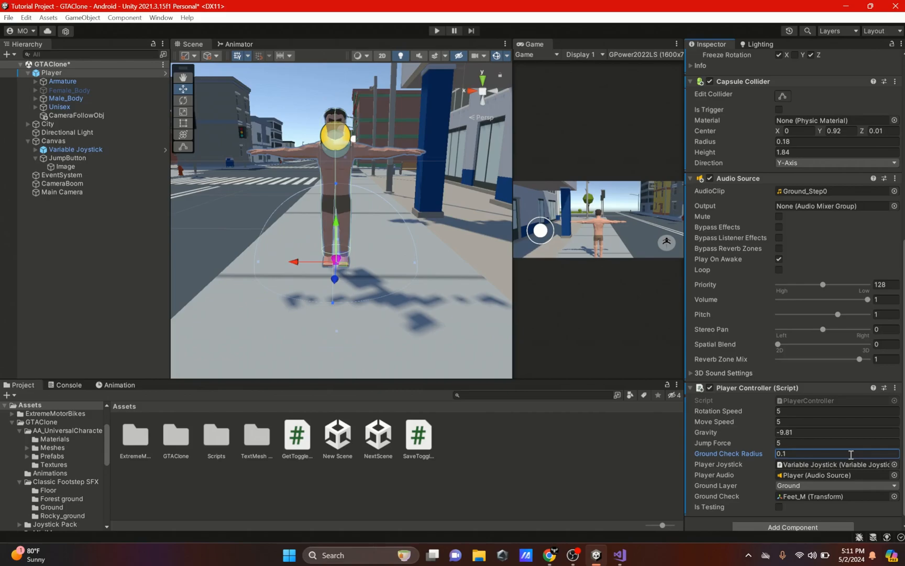
{"action": "scroll", "coordinate": [239, 235], "scroll_direction": "up", "scroll_amount": 3}
Save the scene and dock the Game view back in the same group as the Scene and Animator views.
{"action": "key", "text": "ctrl+s"}
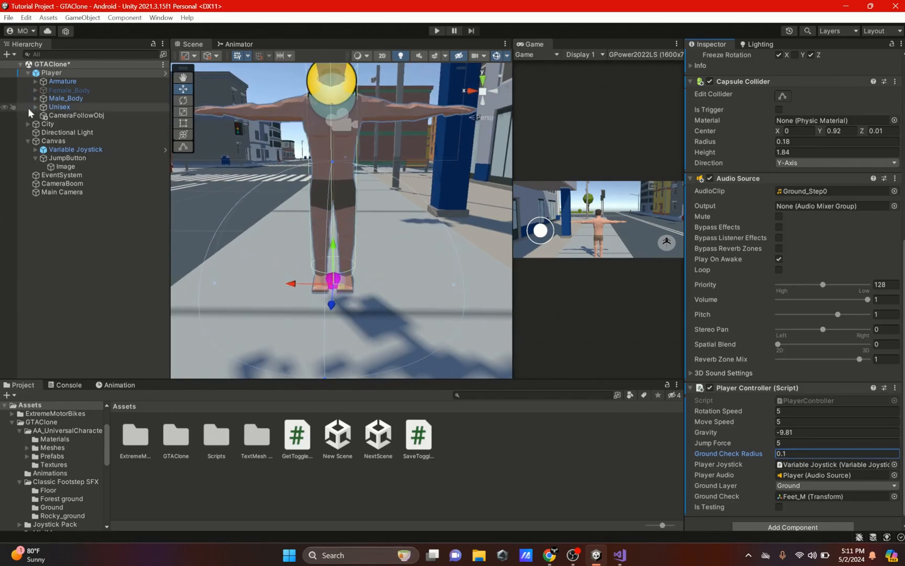
{"action": "scroll", "coordinate": [723, 57], "scroll_direction": "down", "scroll_amount": 1}
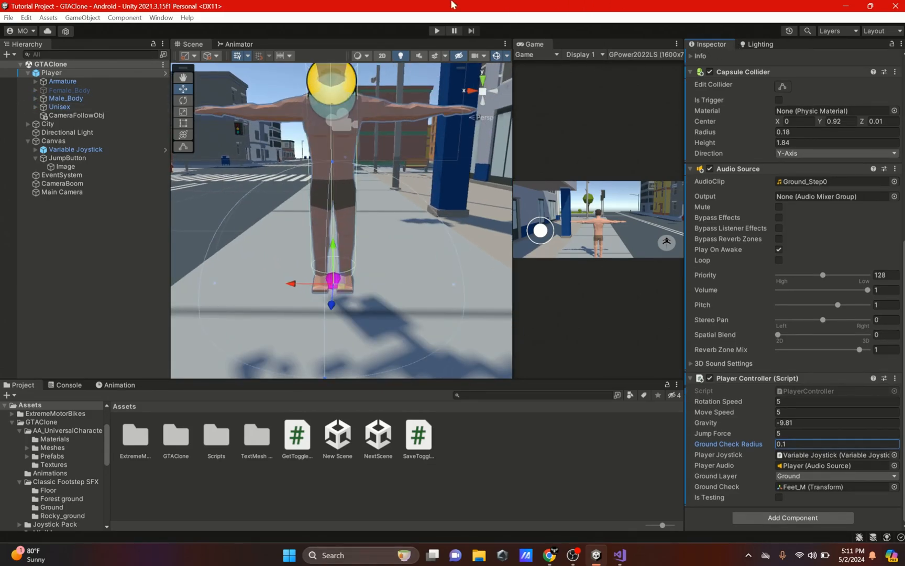
{"action": "left_click_drag", "start_coordinate": [524, 44], "coordinate": [330, 54]}
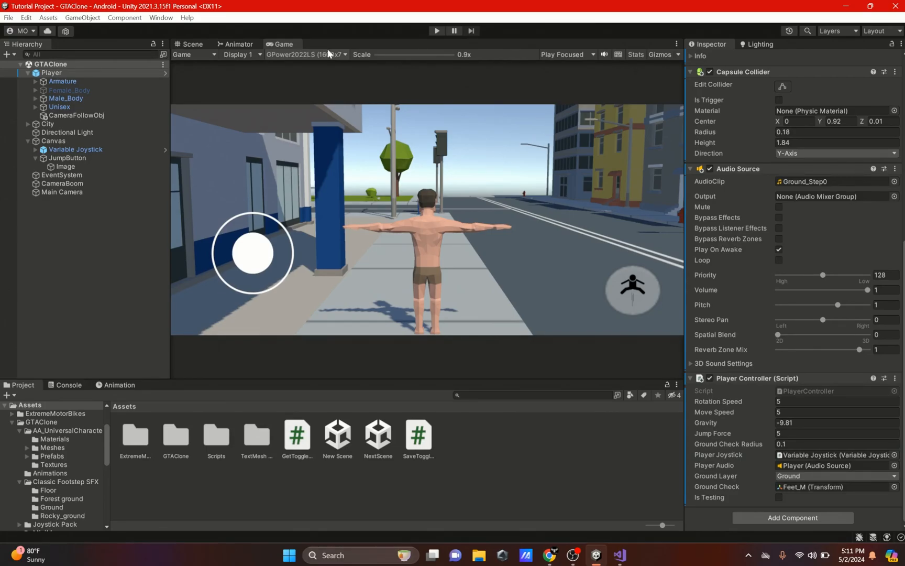